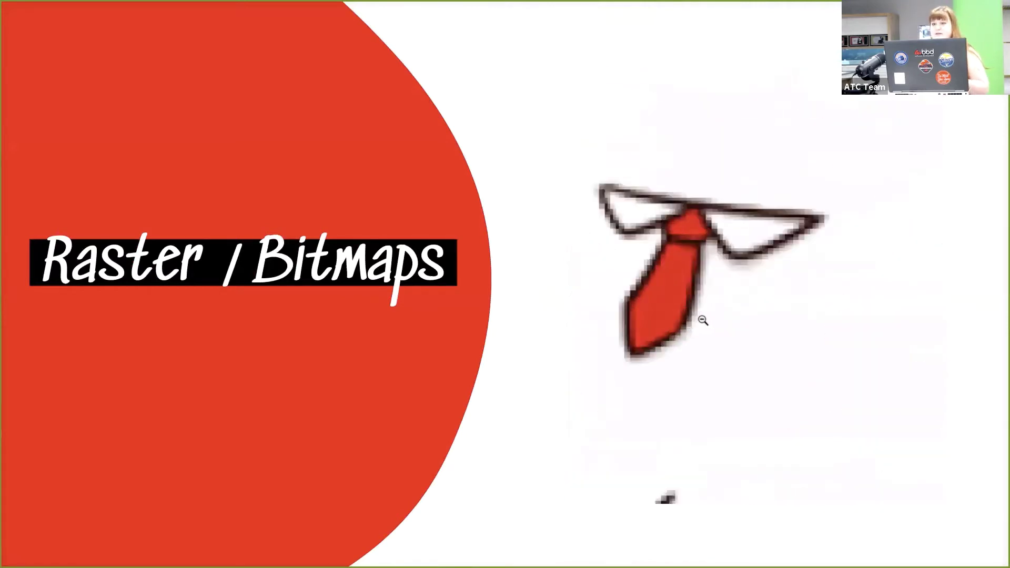
Advance the deck past the Vector slide to slide 11, the 'What could possibly go wrong?' meme
key(Right)
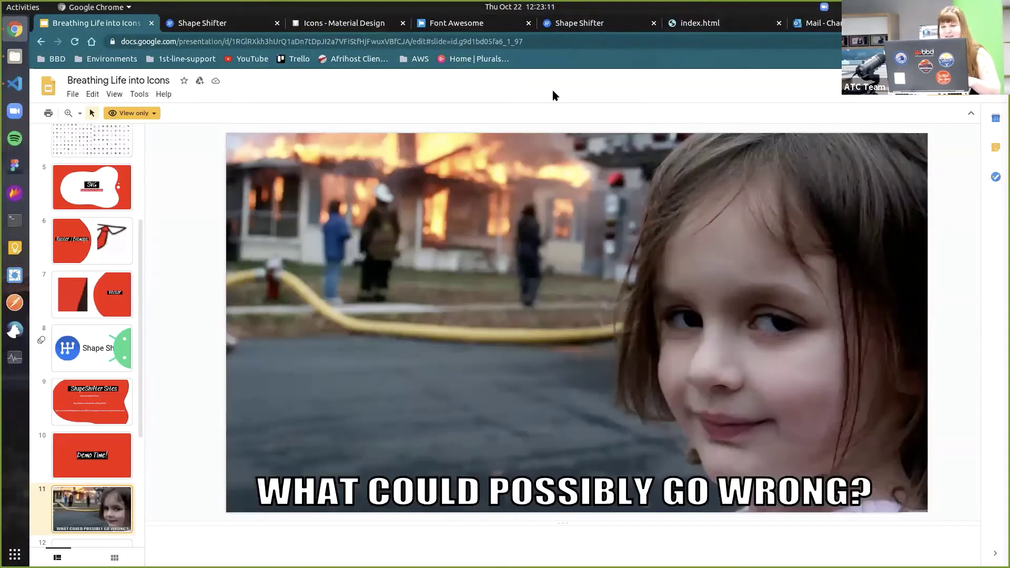
In the Shape Shifter editor, start opening a saved project from the File menu
click(232, 26)
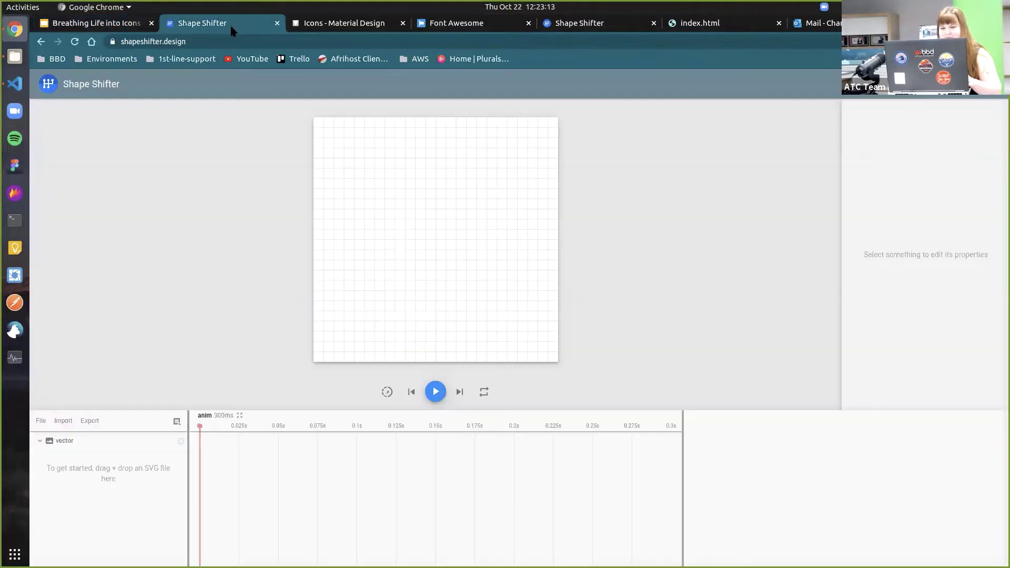
click(66, 423)
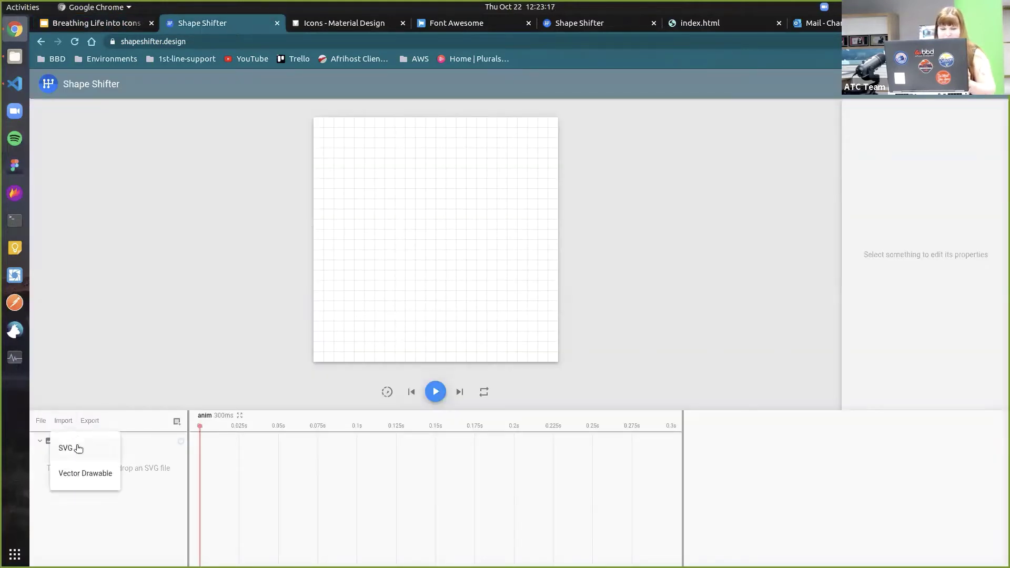
click(40, 424)
click(41, 421)
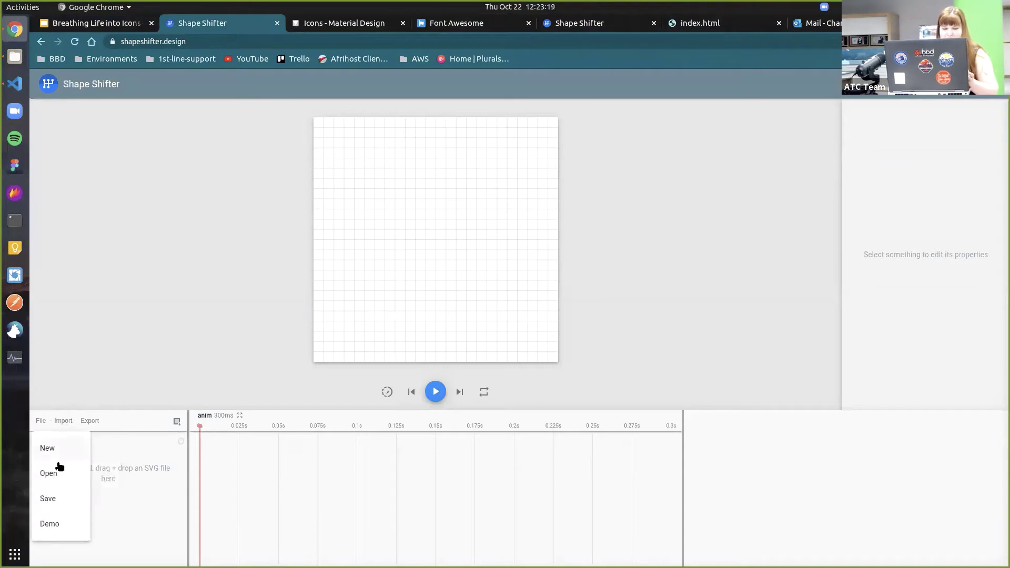
click(48, 474)
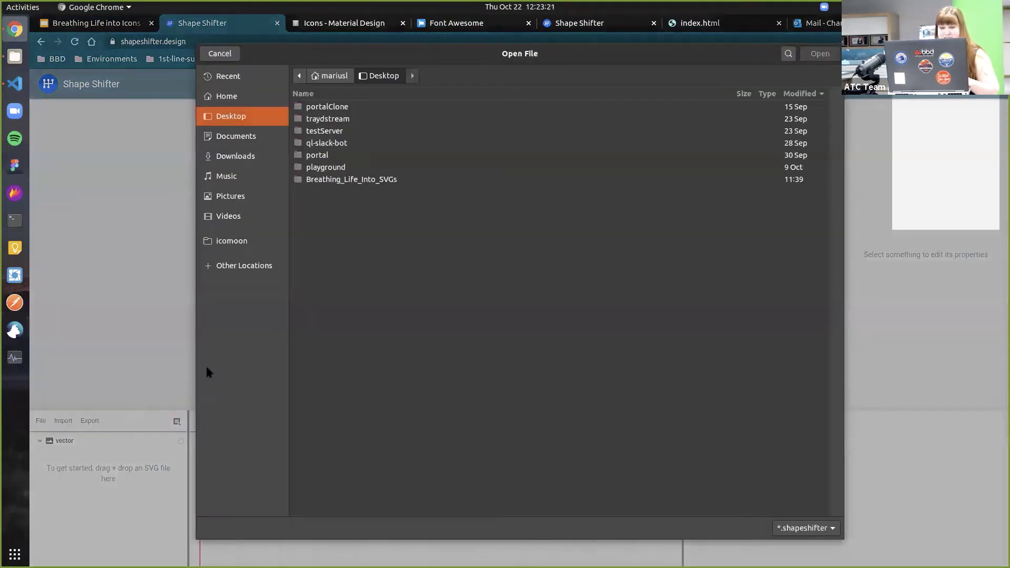
Browse to Breathing_Life_Into_SVGs/Shapeshifter and load demobase.shapeshifter
double_click(333, 180)
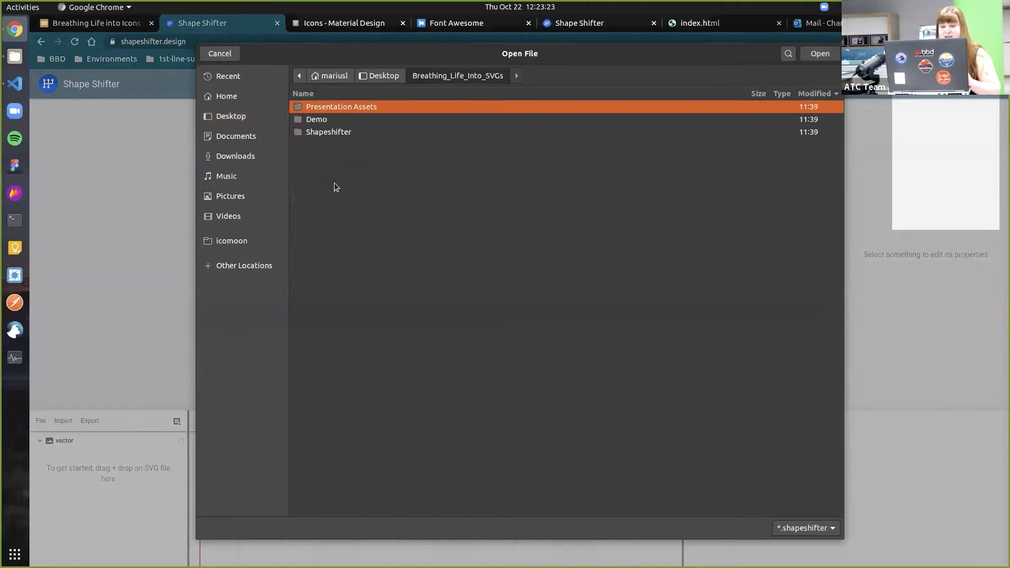
double_click(321, 120)
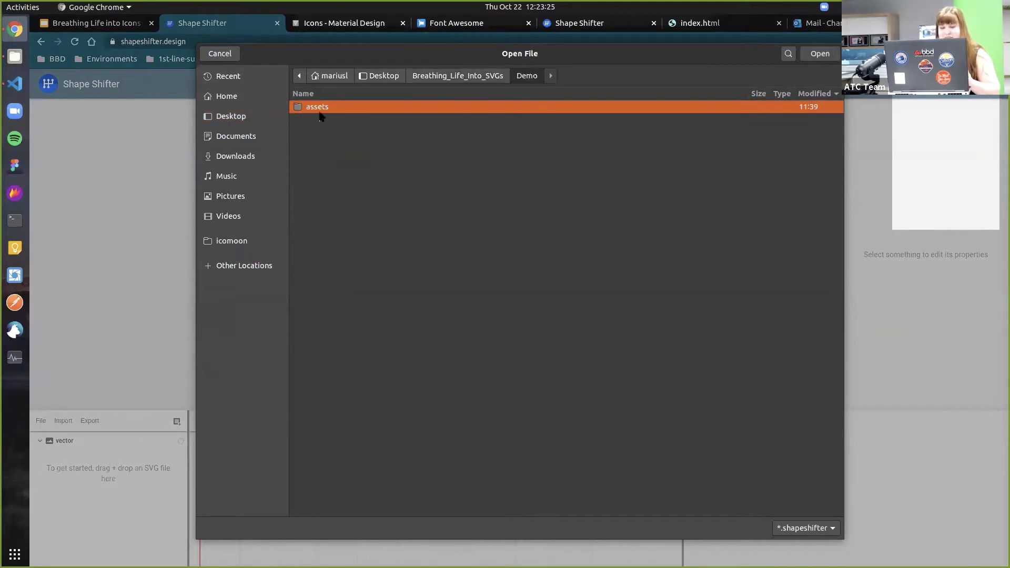
double_click(320, 107)
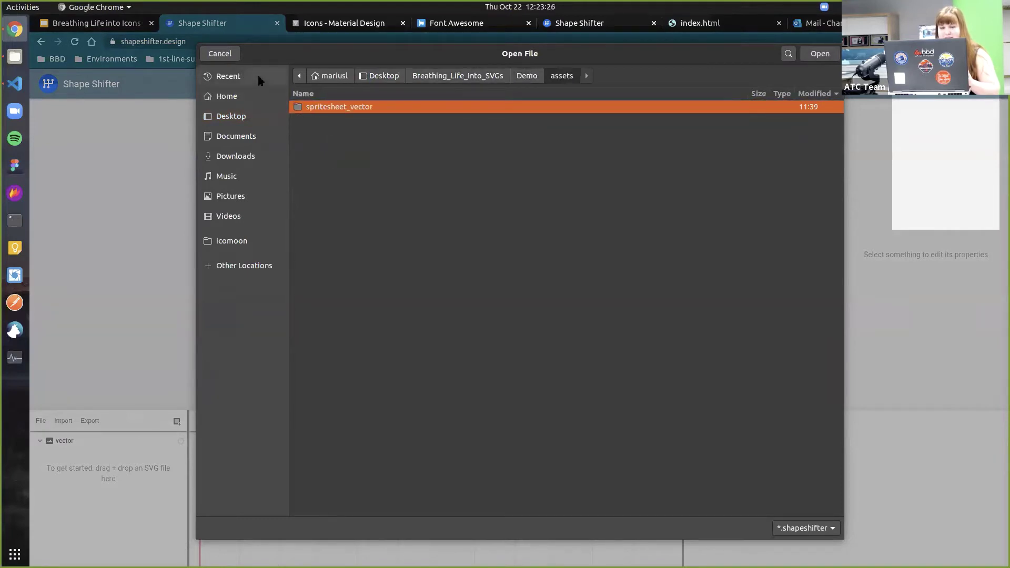
click(235, 115)
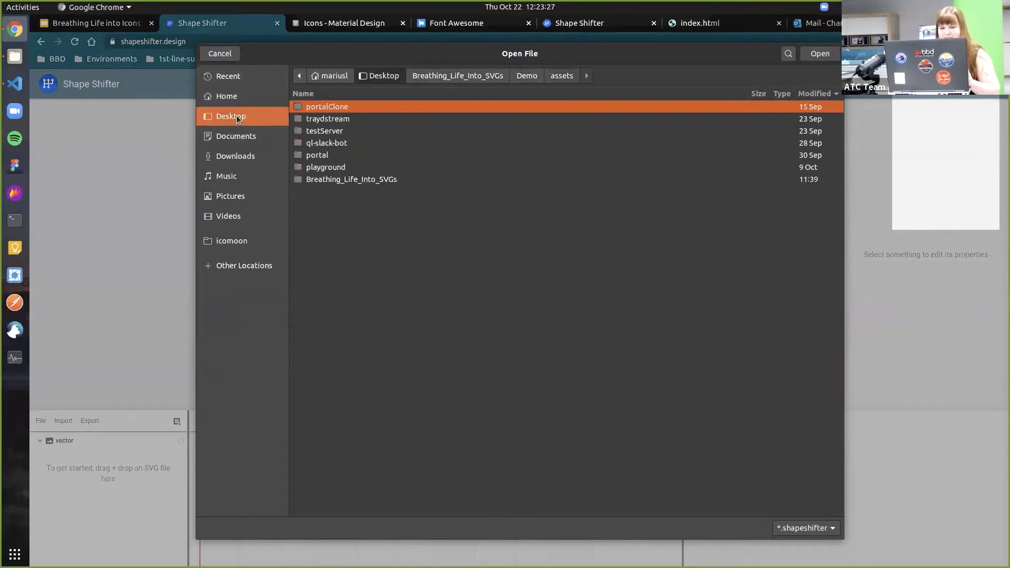
double_click(348, 182)
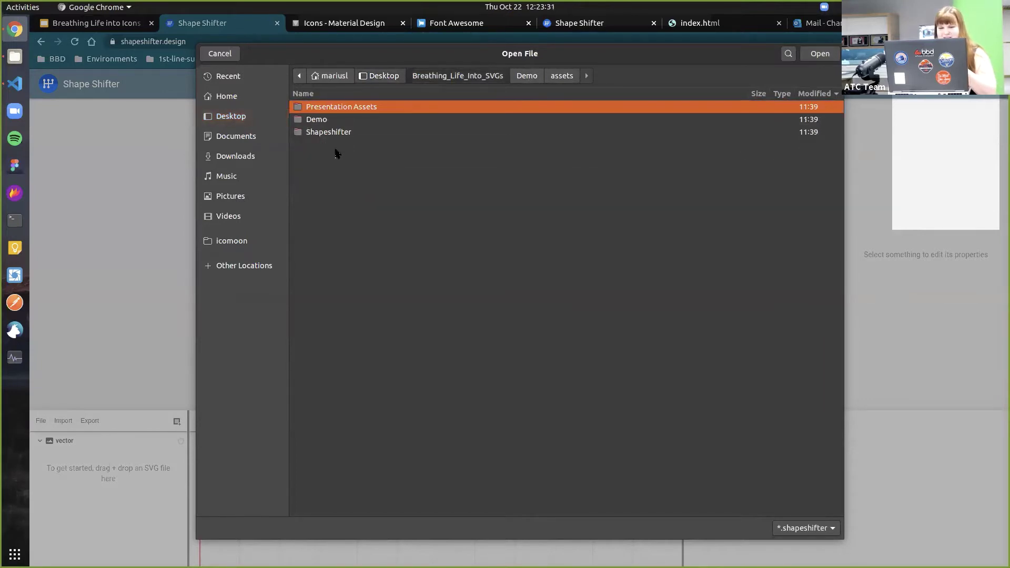
double_click(317, 119)
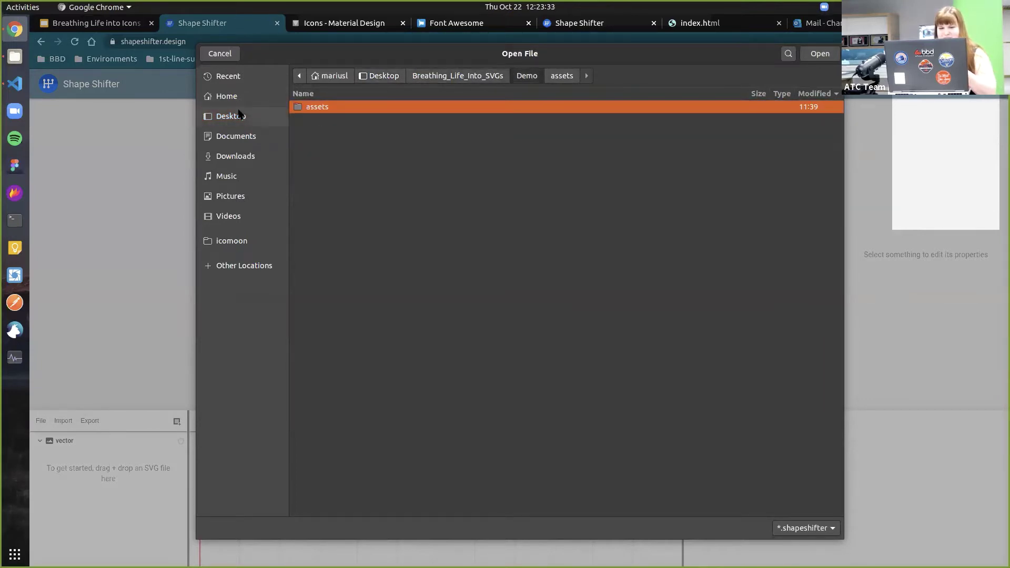
click(239, 115)
double_click(350, 183)
click(316, 132)
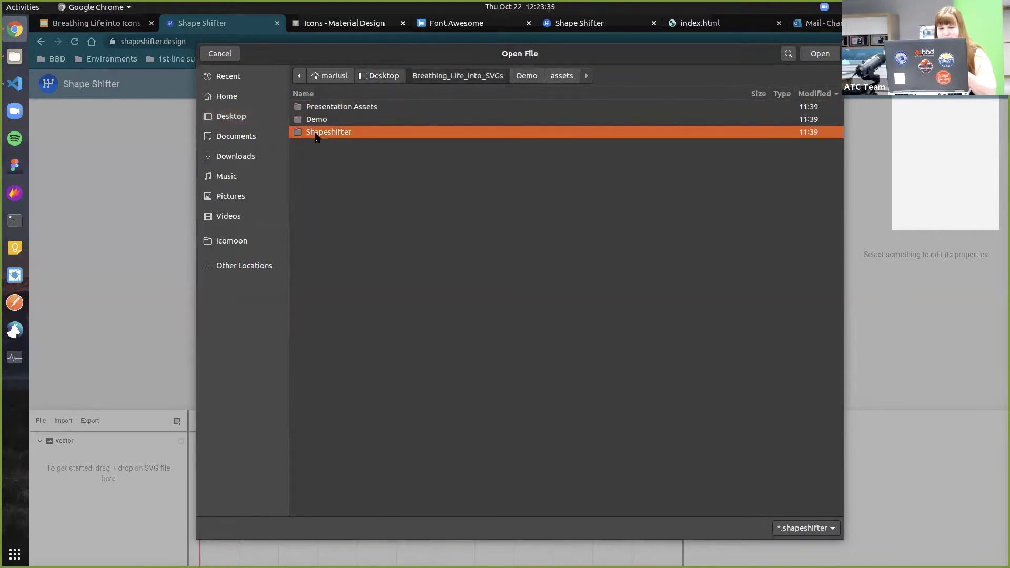
double_click(316, 133)
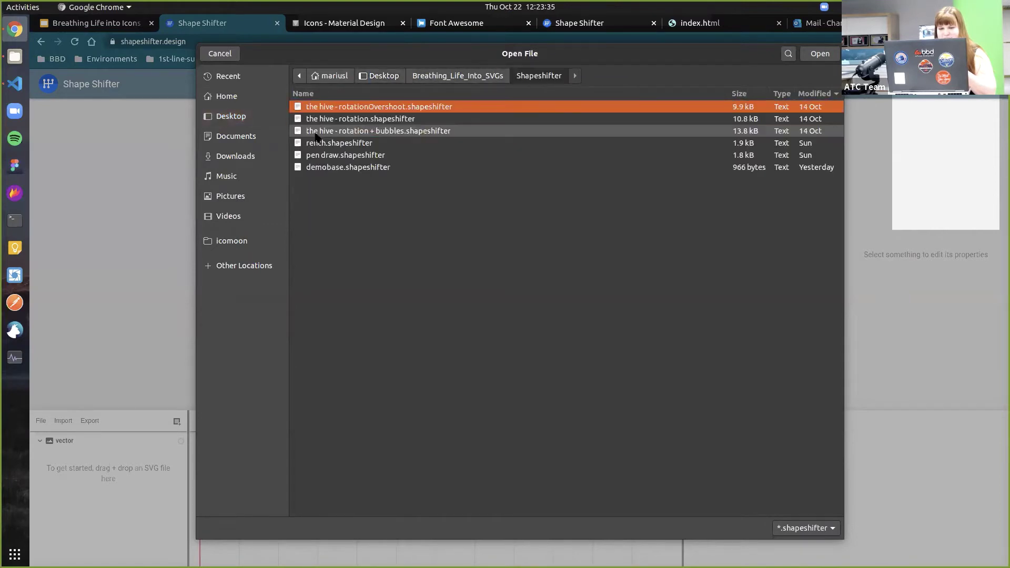
click(352, 167)
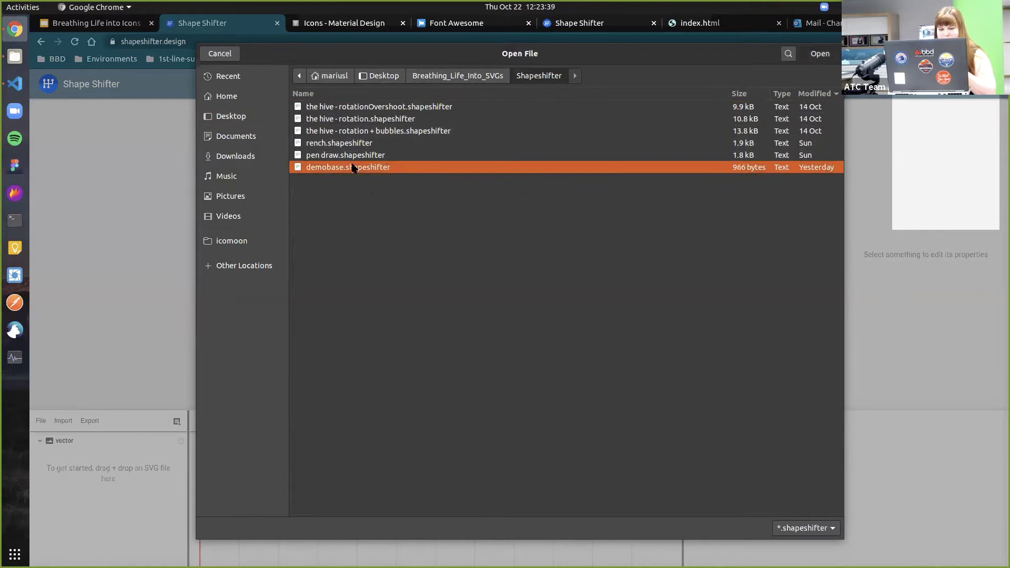
double_click(352, 167)
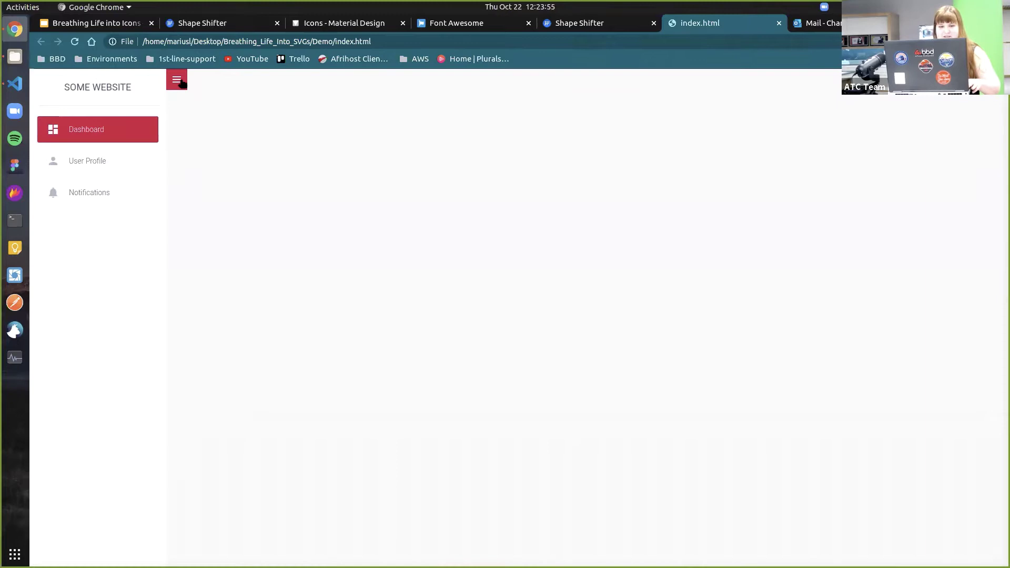
Zoom the index.html demo page to 250%, open its hamburger sidebar, then return to Shape Shifter
key(ctrl+plus)
key(ctrl+plus)
key(ctrl+plus)
key(ctrl+plus)
key(ctrl+plus)
key(ctrl+plus)
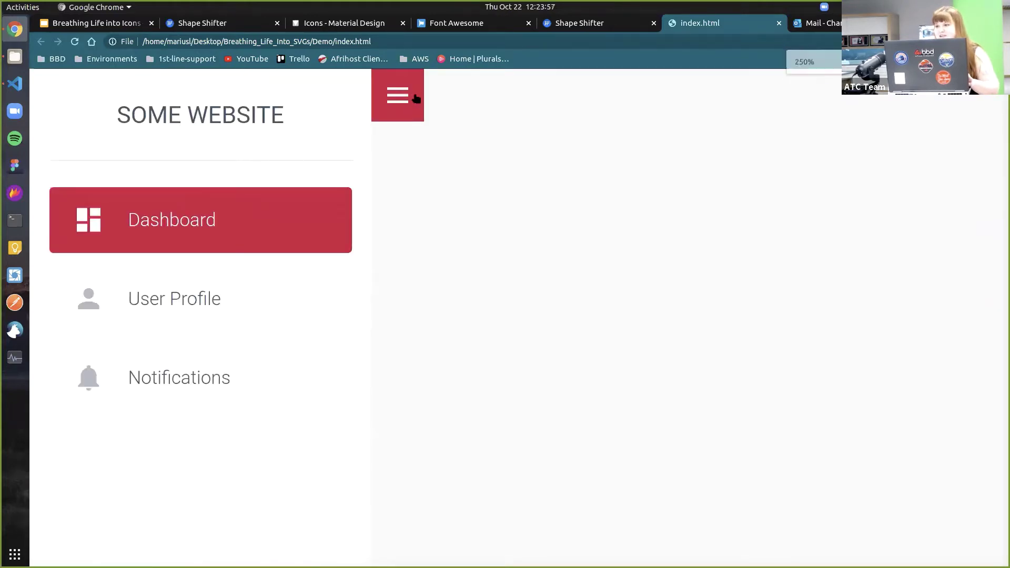
click(397, 118)
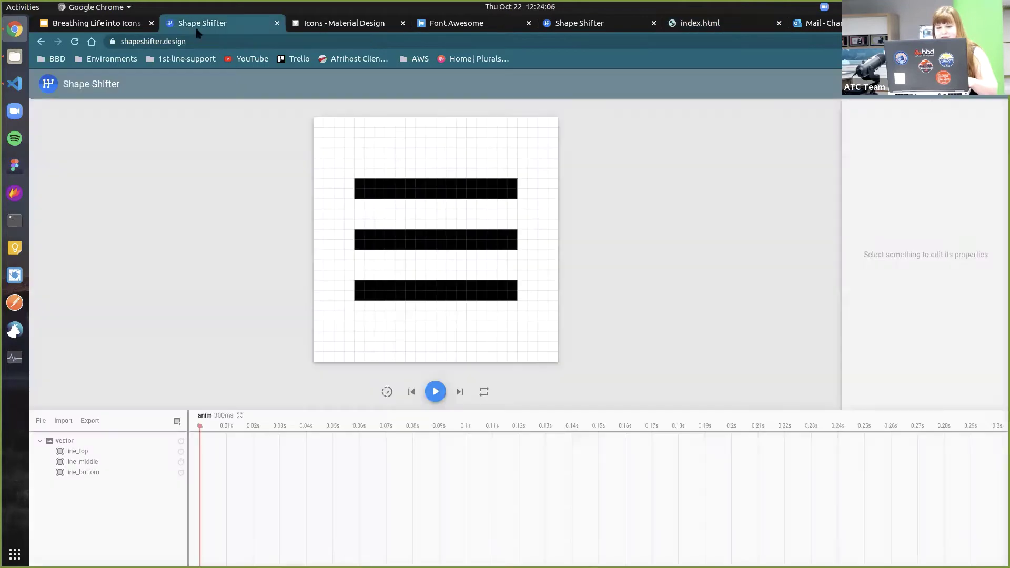
click(198, 23)
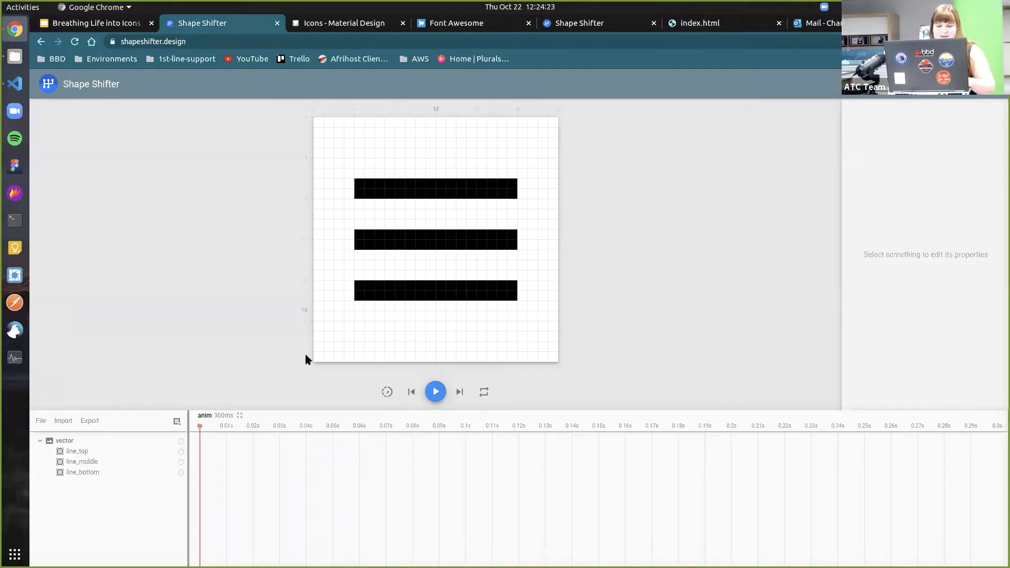
Inspect line_top, line_middle and line_bottom, ending on line_top's path M 4 7 L 20 7 Z
click(102, 453)
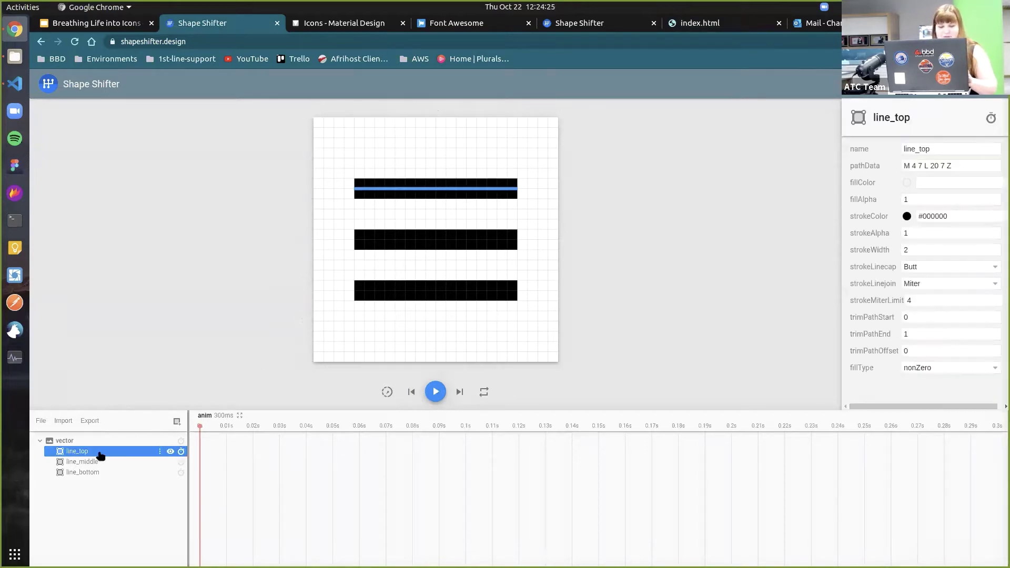
click(93, 462)
click(92, 473)
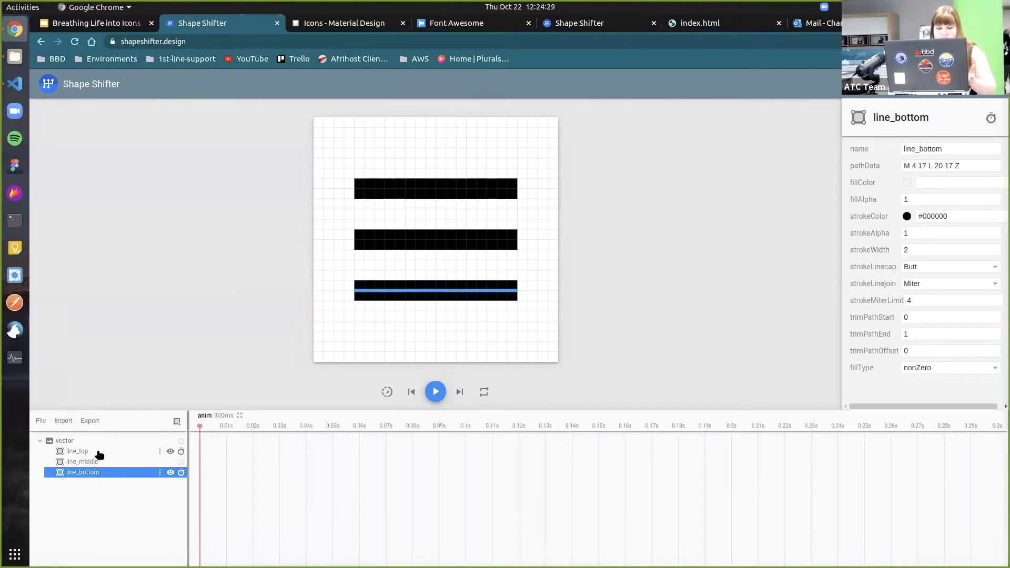
click(99, 451)
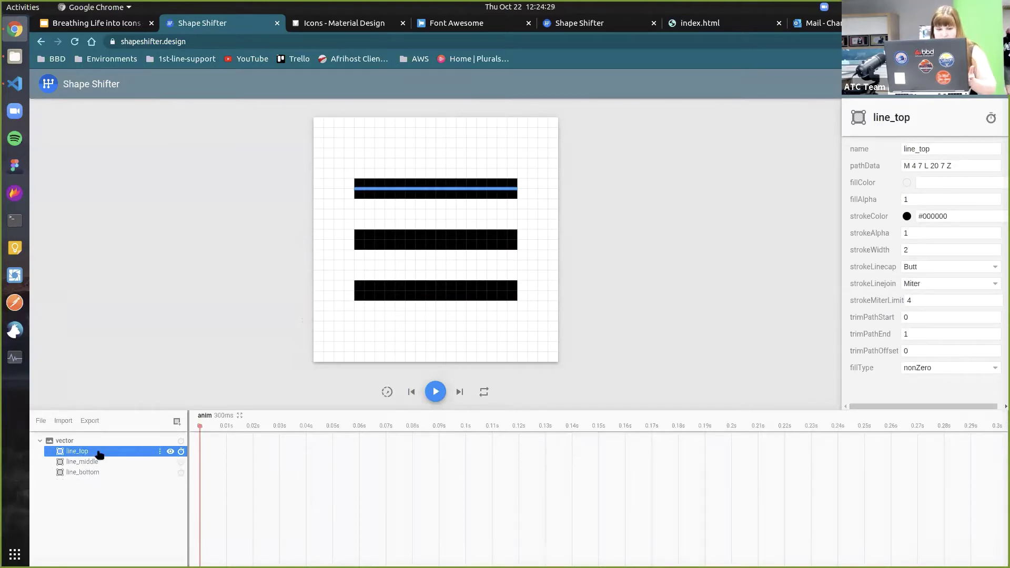
Add a new path layer and paste line_middle's pathData M 4 12 L 20 12 Z into it
click(177, 421)
click(198, 448)
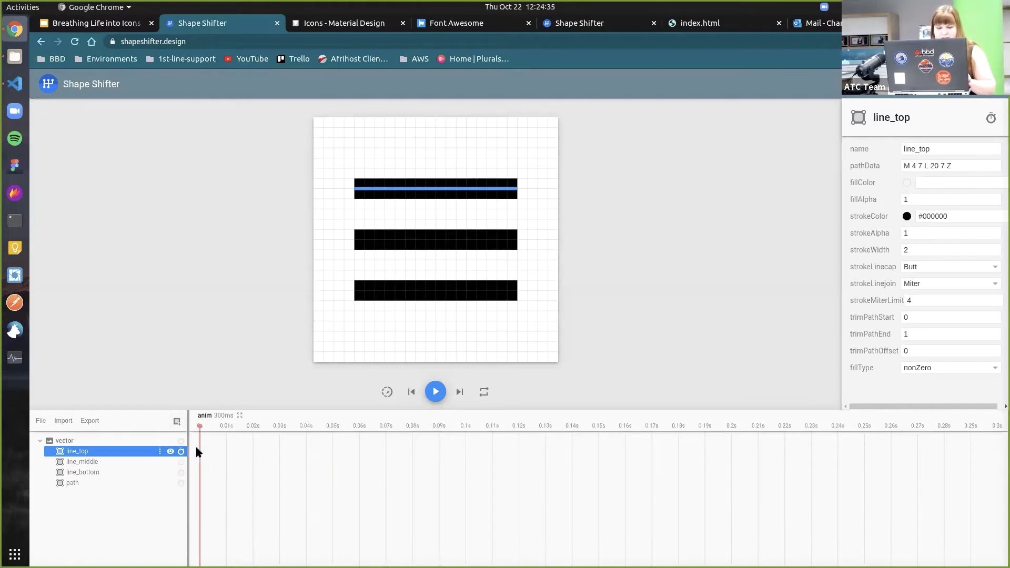
click(89, 483)
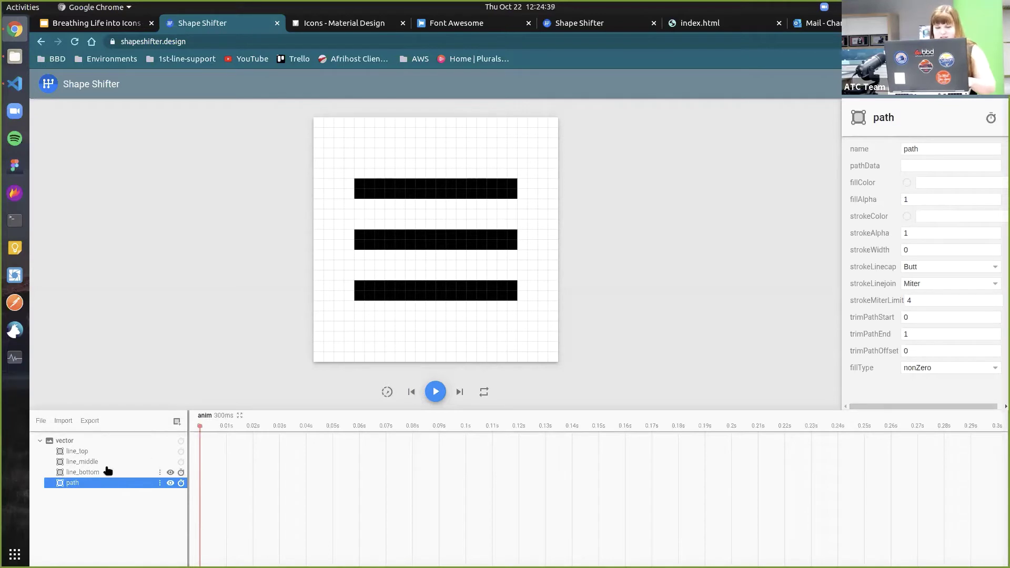
click(101, 462)
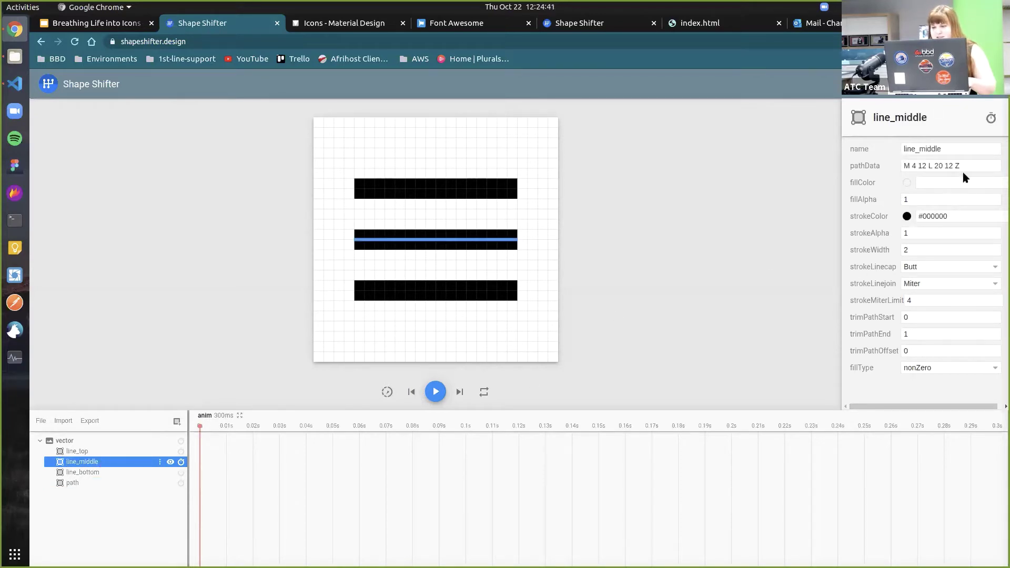
drag(967, 166, 885, 171)
key(ctrl+c)
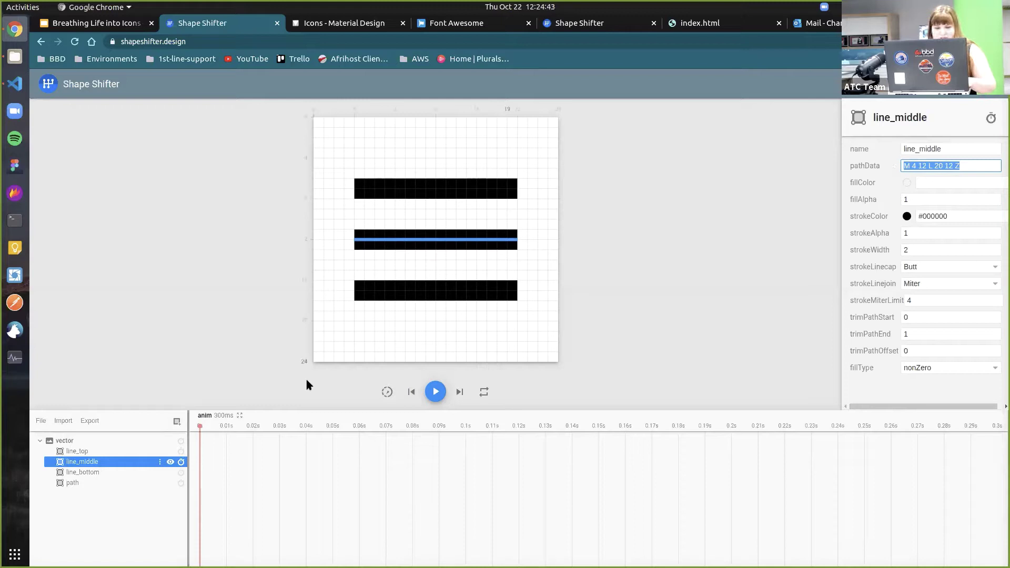
click(68, 484)
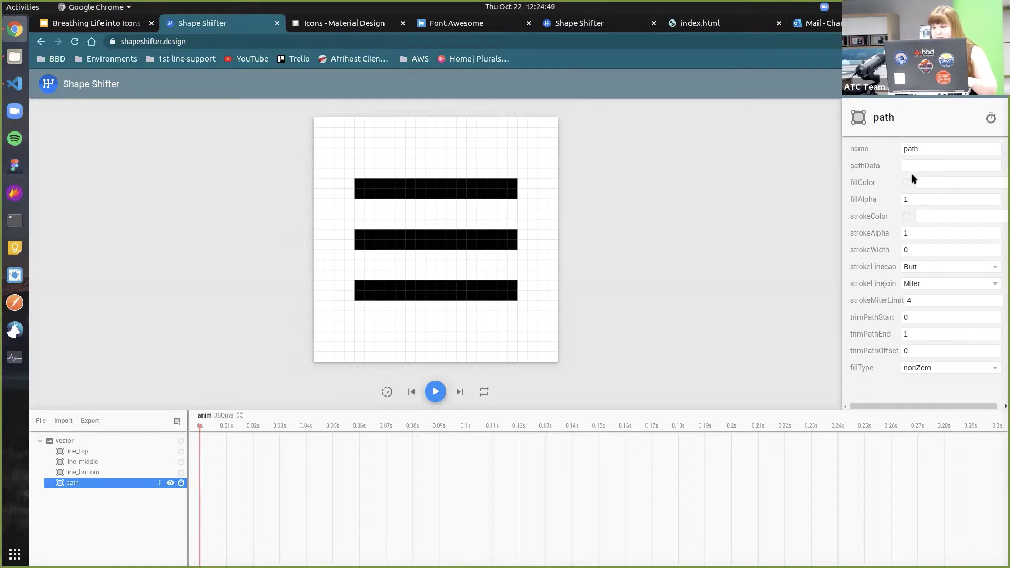
click(932, 168)
key(ctrl+v)
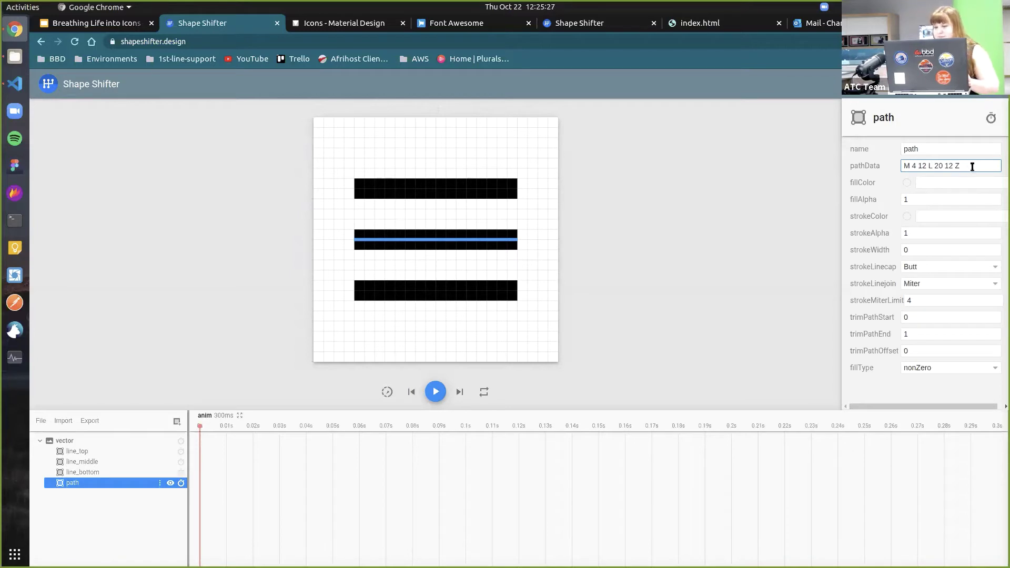
Give the path layer a #ff0000 stroke color and stroke width 2
click(930, 214)
text(#ff0000)
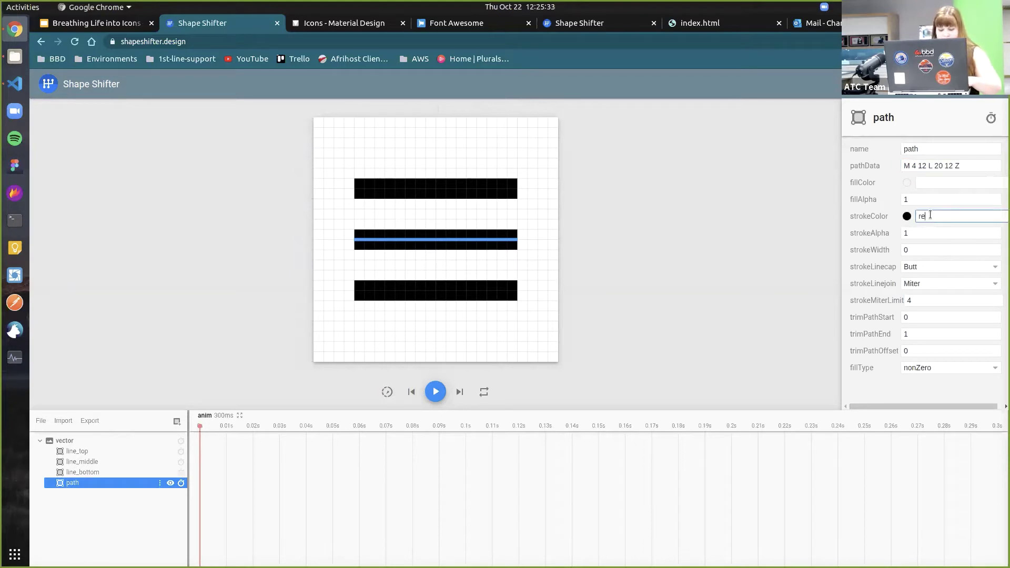
double_click(904, 250)
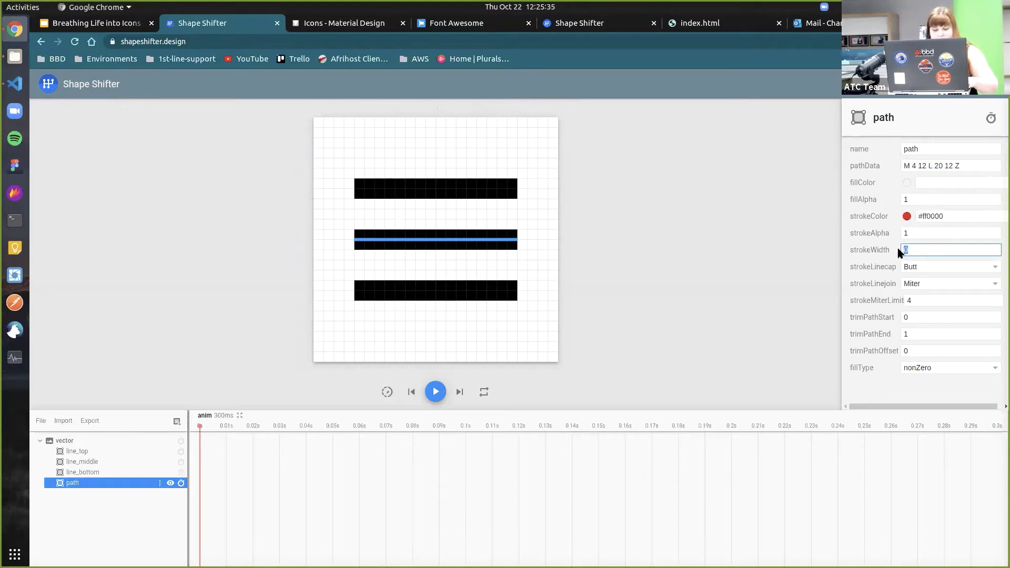
text(2)
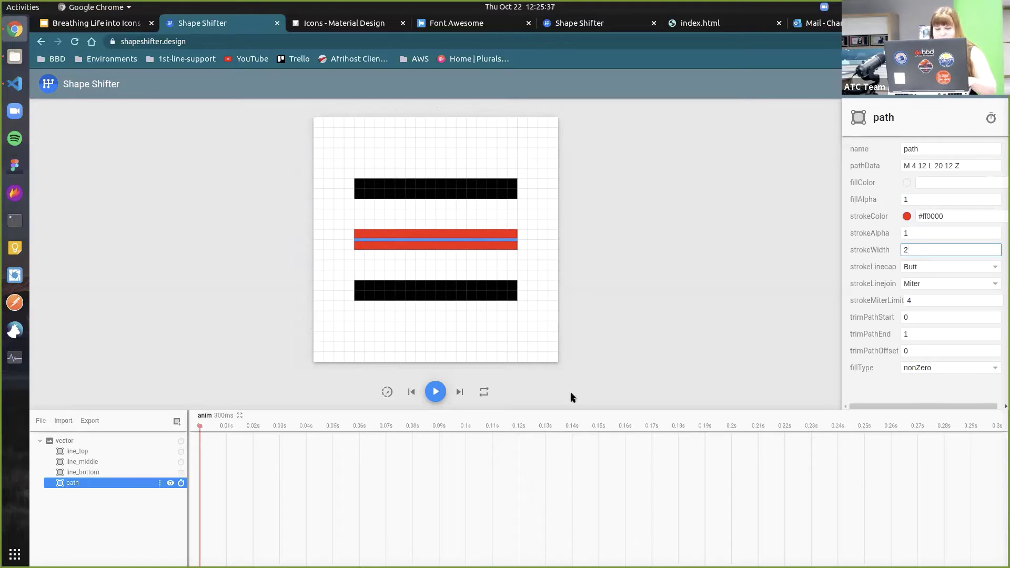
Add path_1 with pathData M 4 12 L 20 12 Z, red stroke and stroke width 2
click(177, 421)
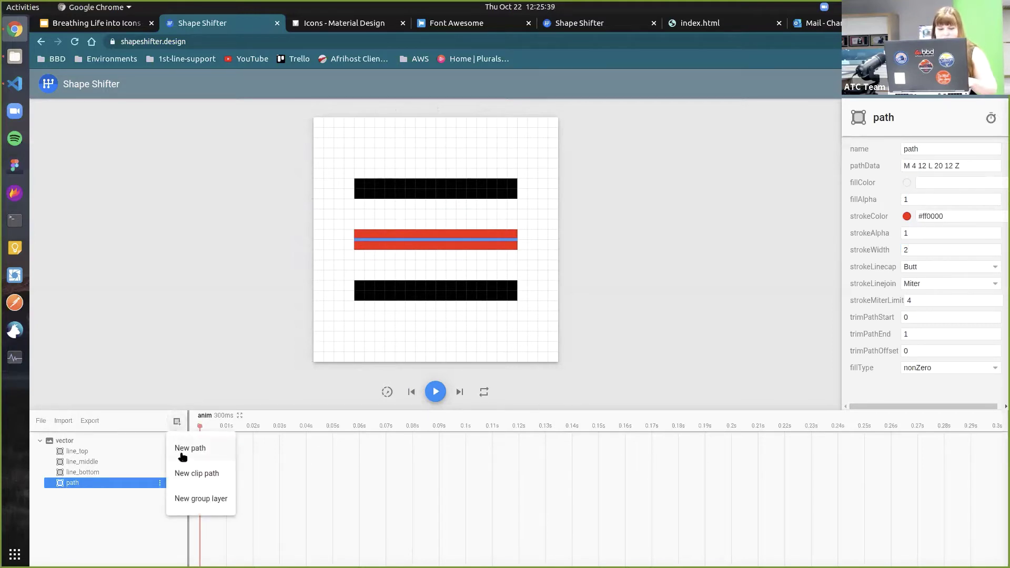
click(182, 450)
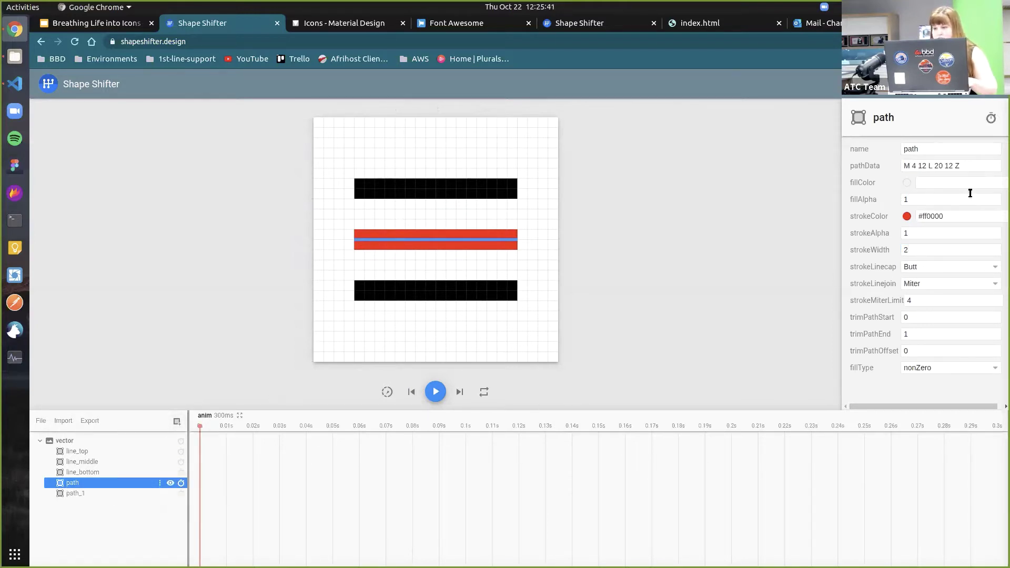
drag(980, 163, 891, 170)
key(ctrl+c)
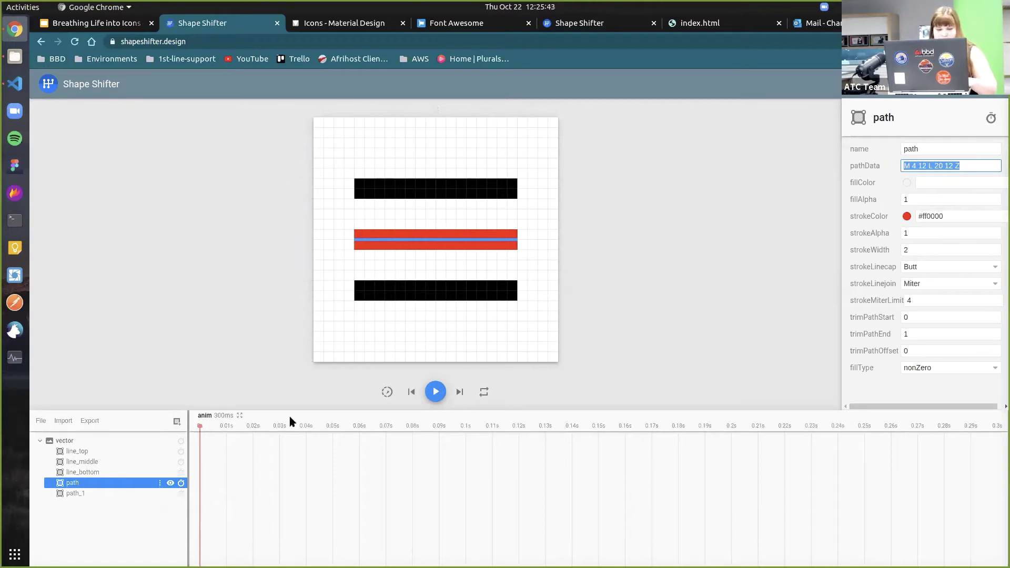
click(74, 494)
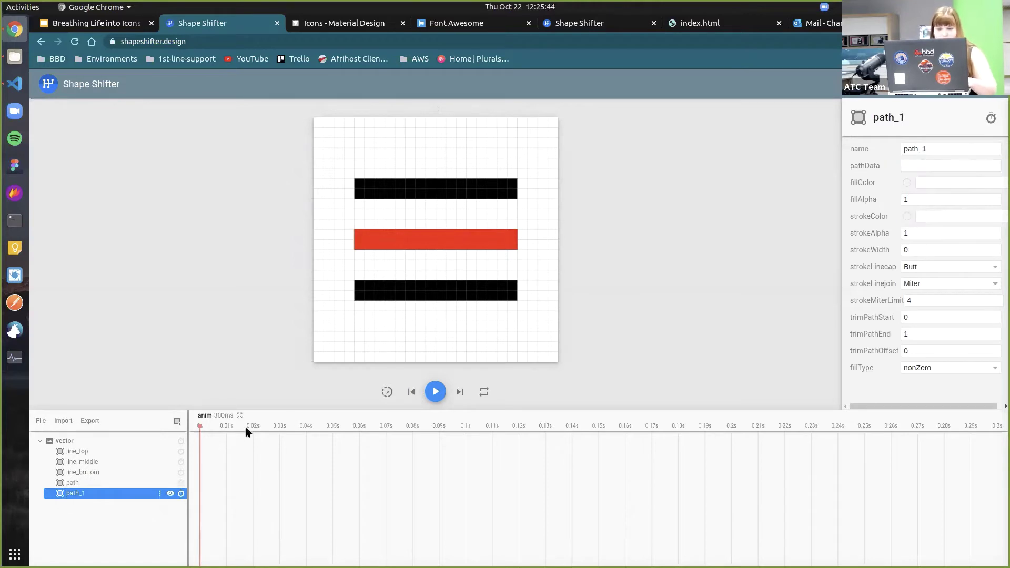
click(936, 166)
key(ctrl+v)
click(929, 220)
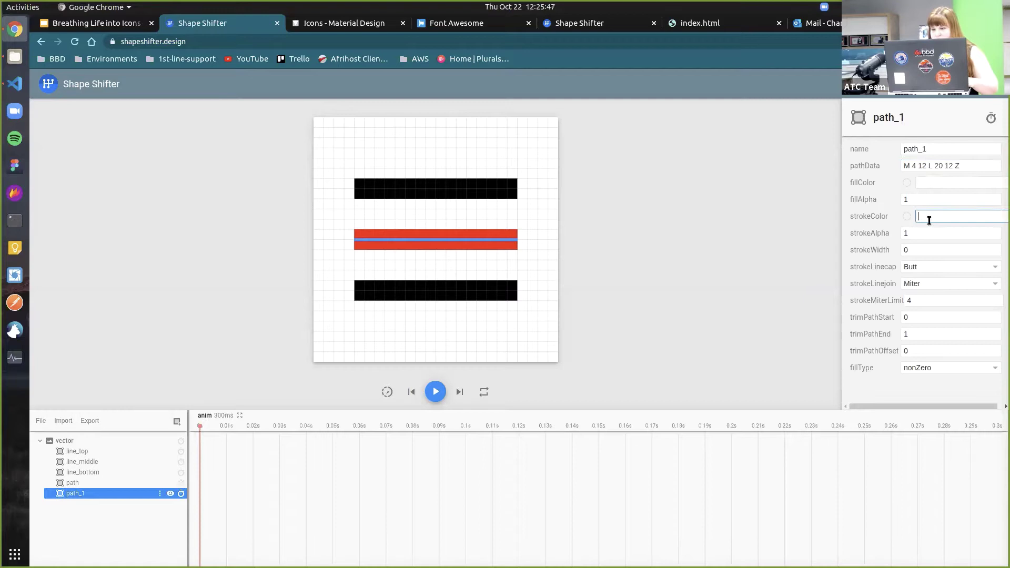
text(red)
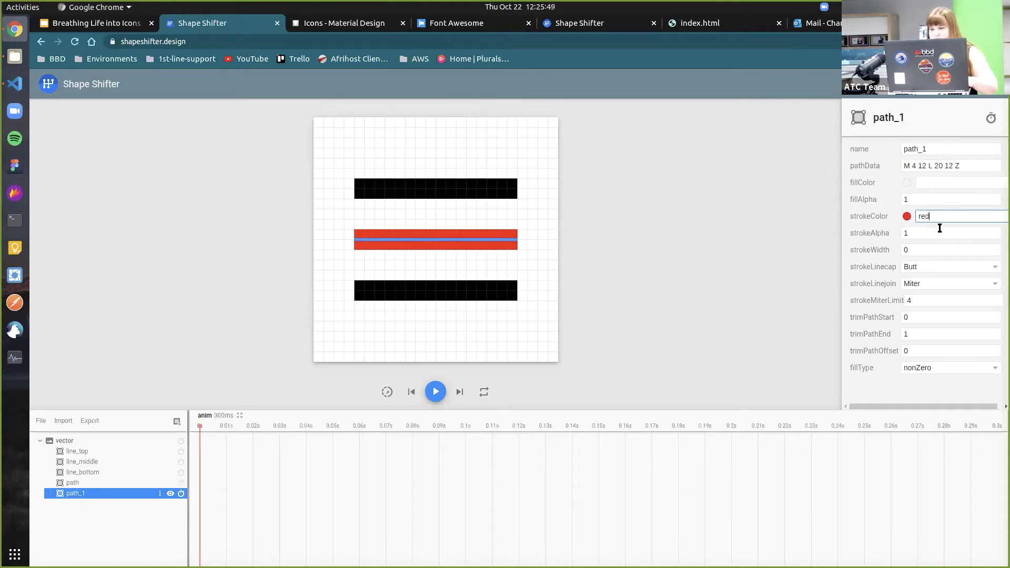
click(917, 252)
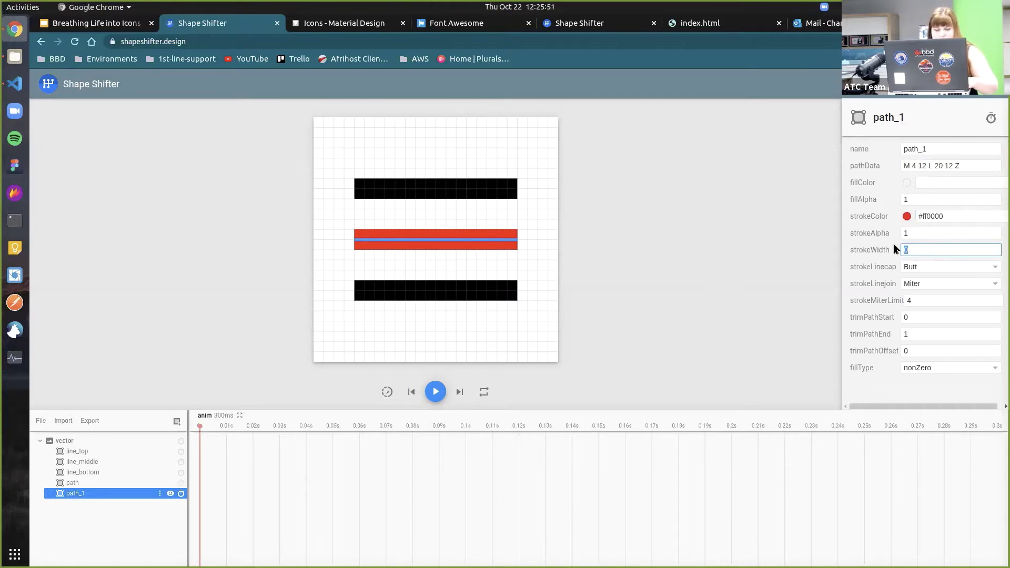
text(2)
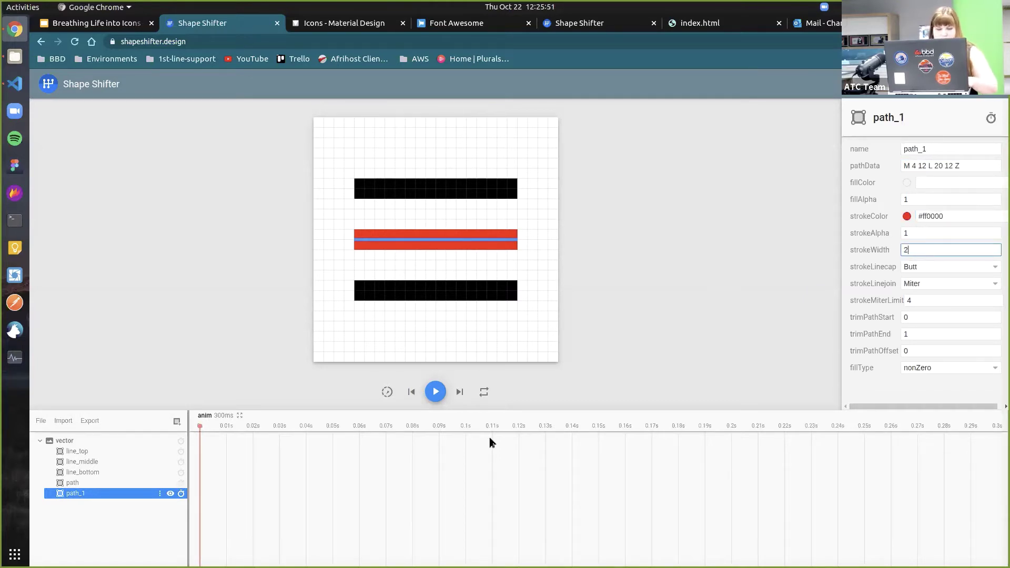
Add a new group layer and move the path layer into it
click(177, 422)
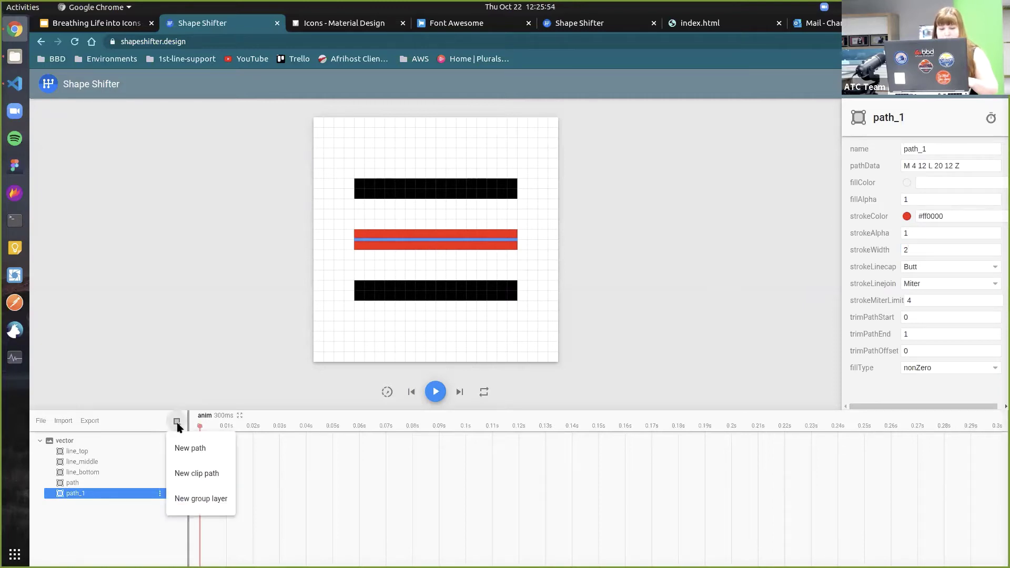
click(193, 500)
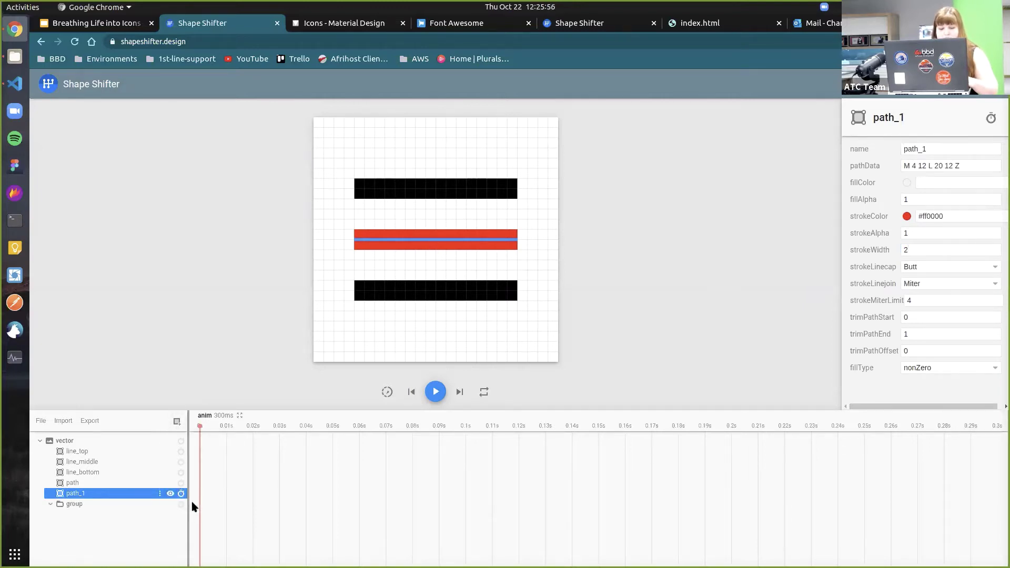
click(101, 507)
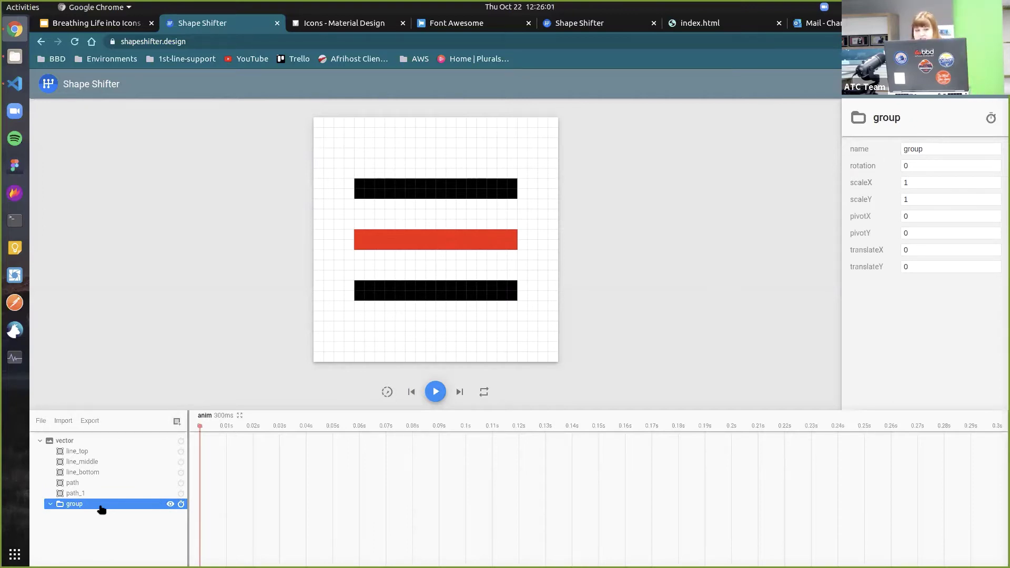
click(131, 493)
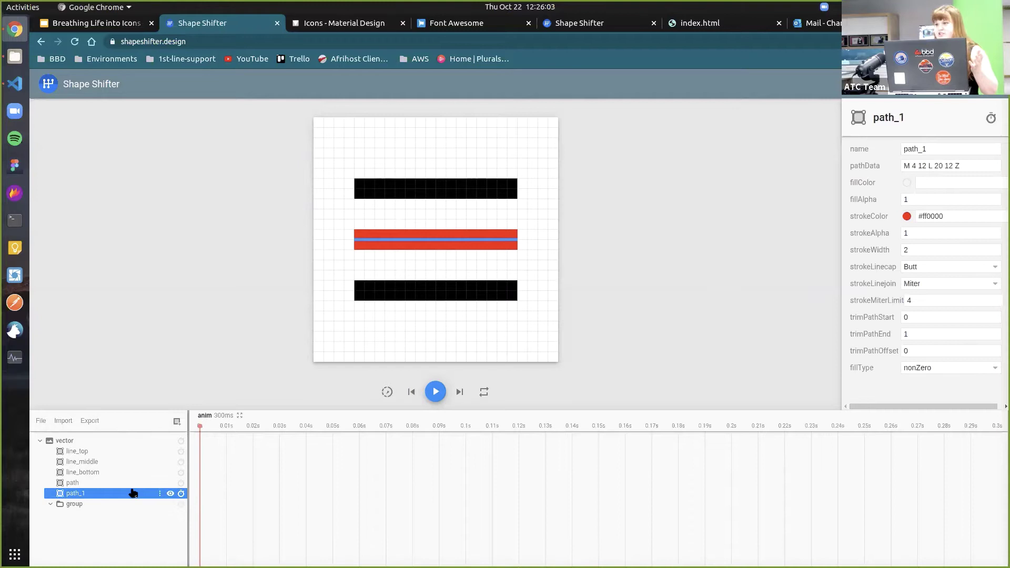
click(181, 493)
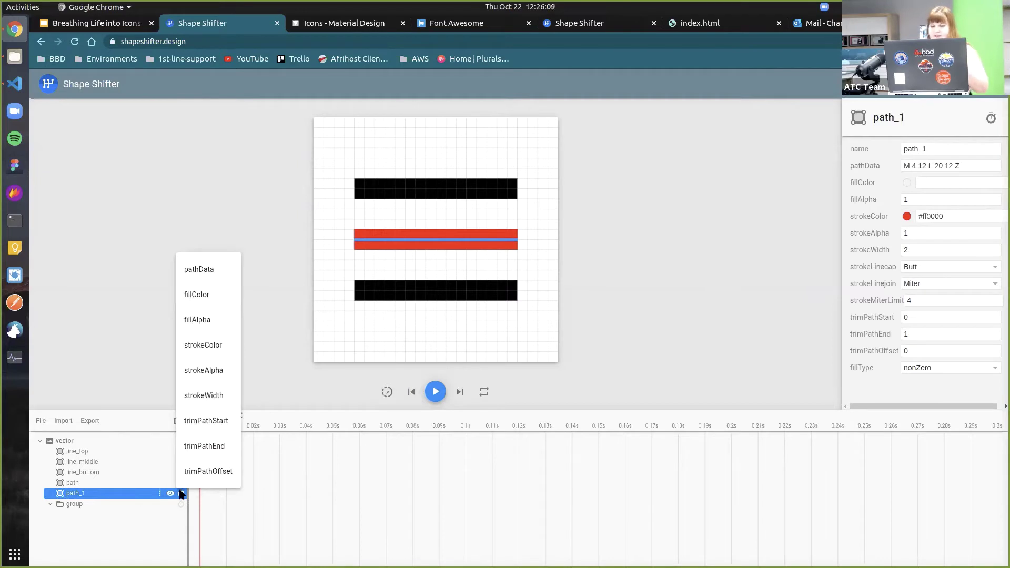
click(88, 510)
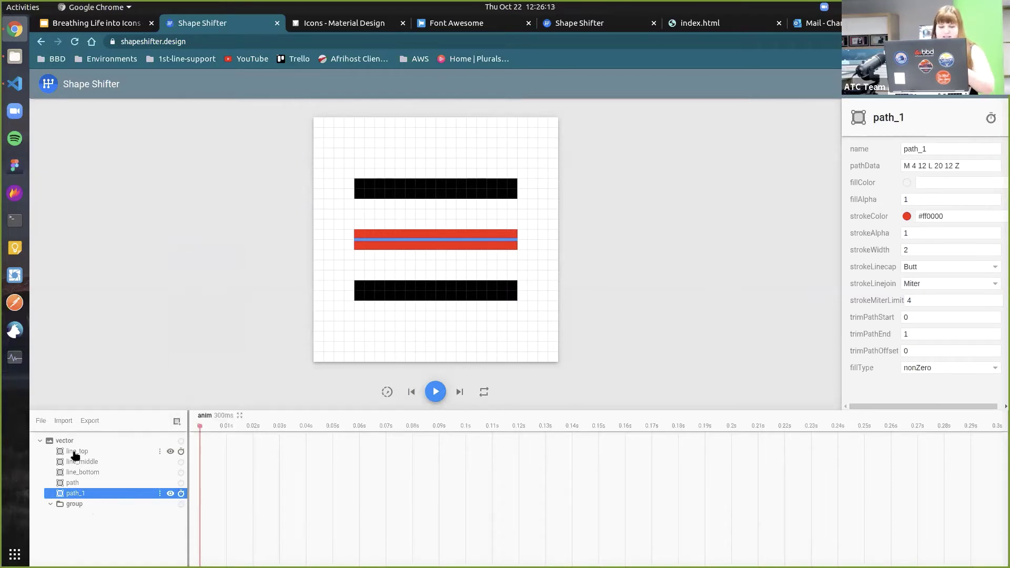
drag(85, 483, 88, 509)
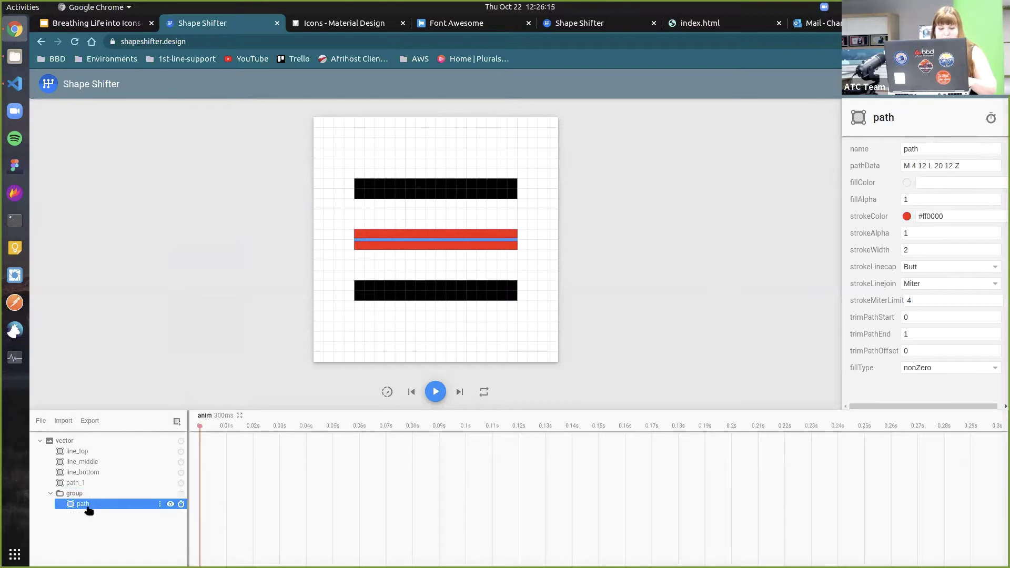
Delete the stray path_2 layer that was accidentally added
click(178, 422)
click(188, 446)
click(103, 515)
right_click(105, 519)
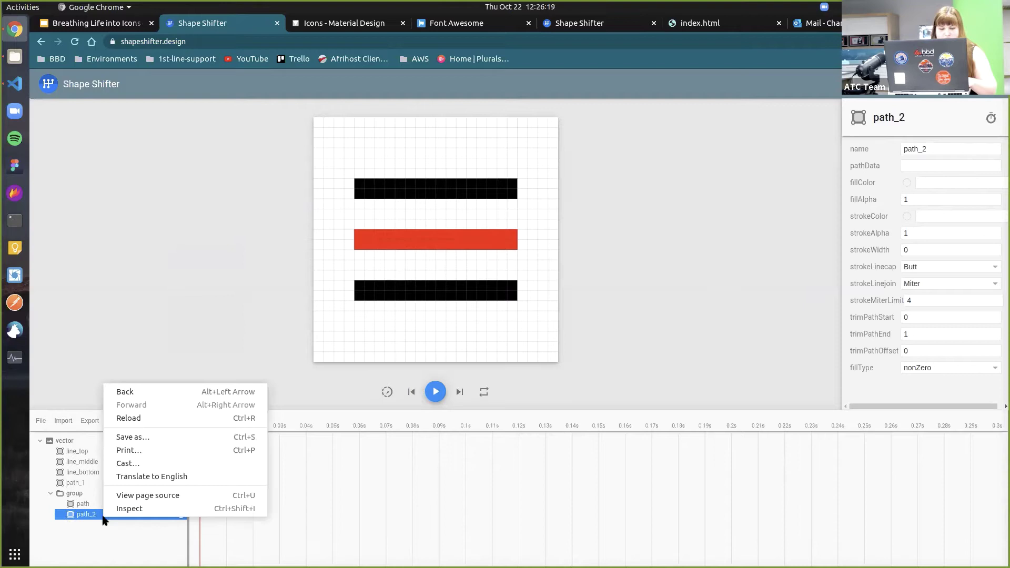
click(83, 516)
click(173, 518)
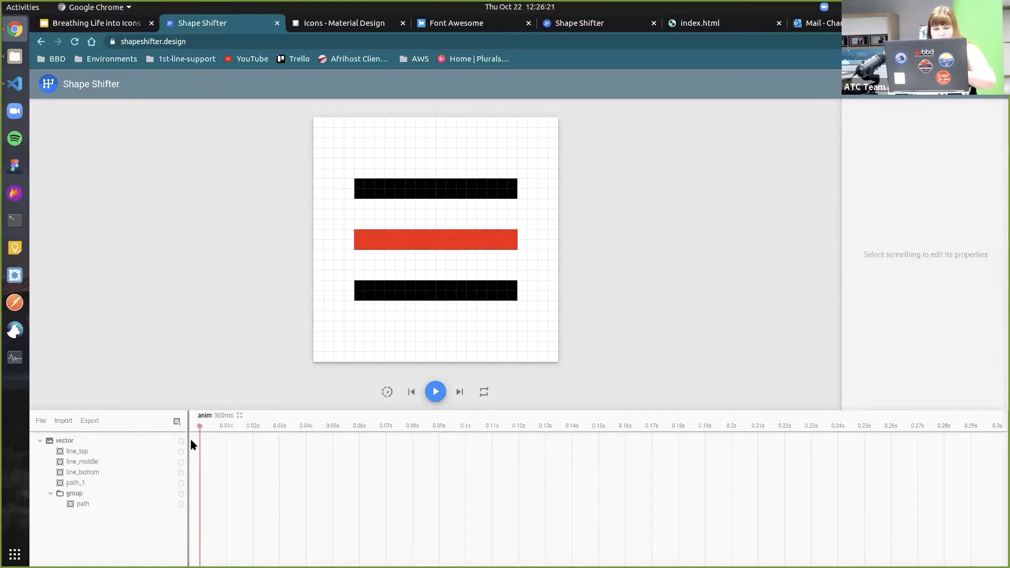
Add a second group layer, group_1, and move path_1 into it
click(178, 421)
click(198, 503)
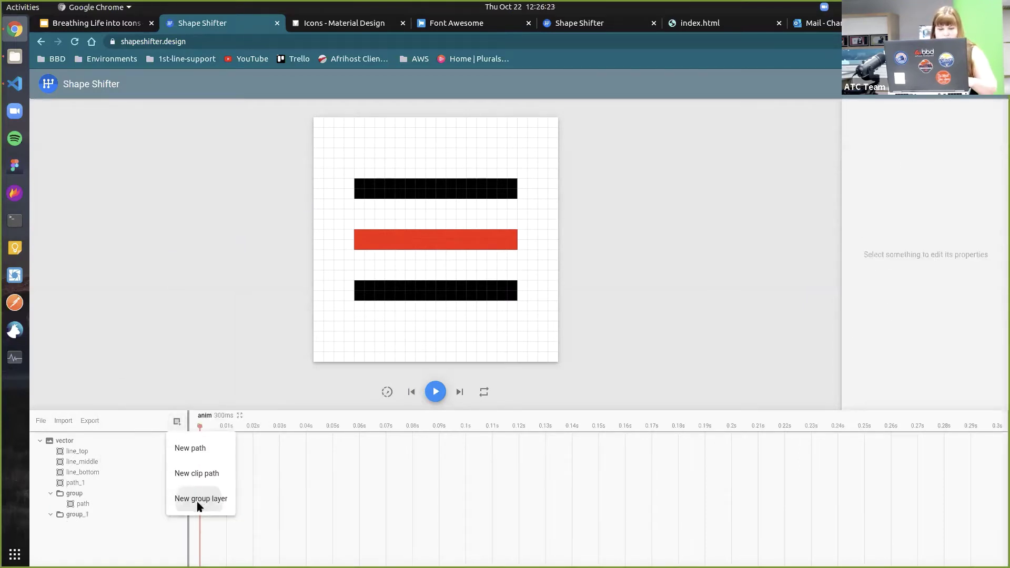
click(78, 484)
drag(78, 484, 79, 519)
click(80, 483)
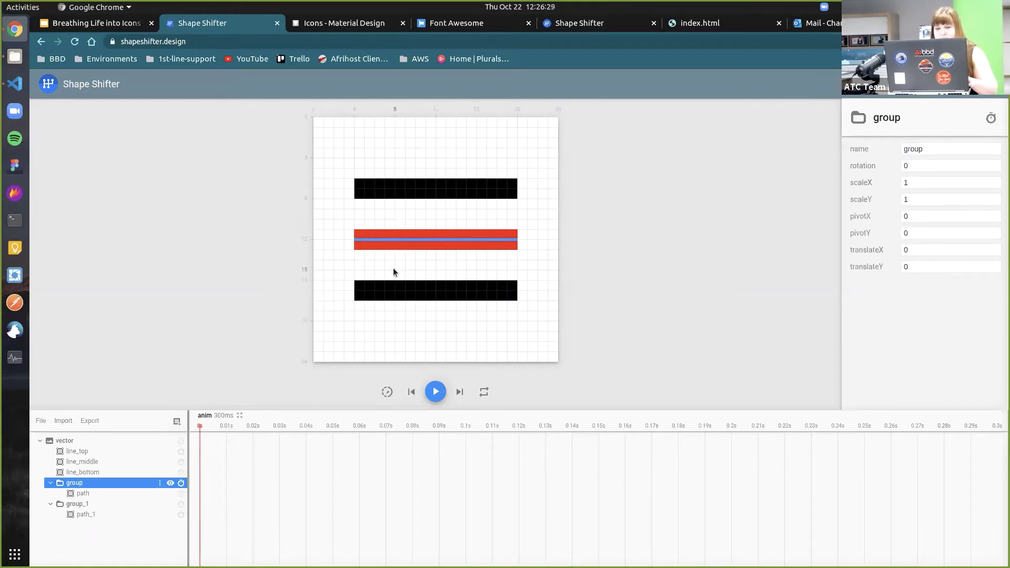
click(83, 493)
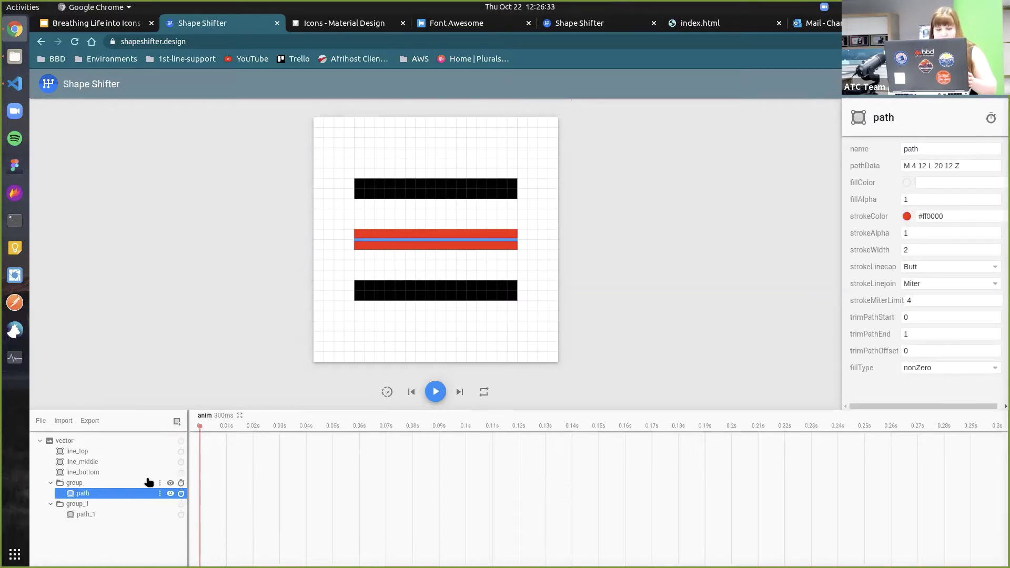
Set group's pivot to 12,12 and rotation to 45
click(121, 483)
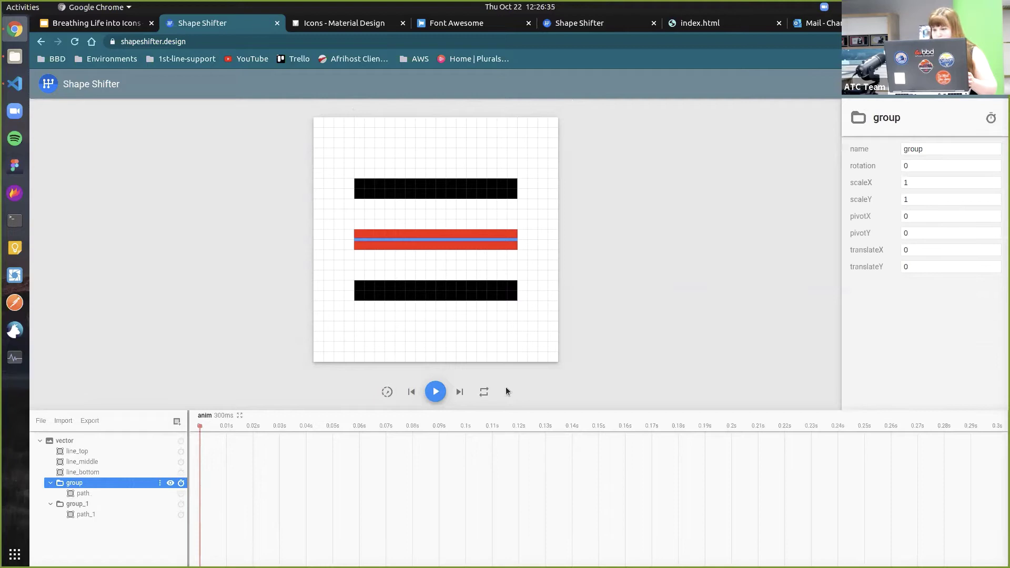
click(925, 218)
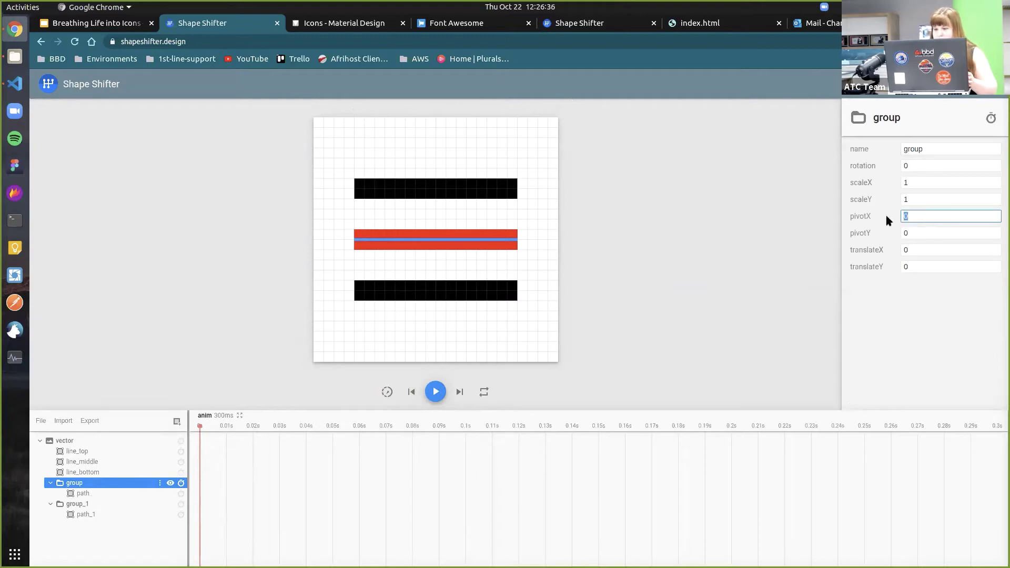
click(909, 232)
text(12)
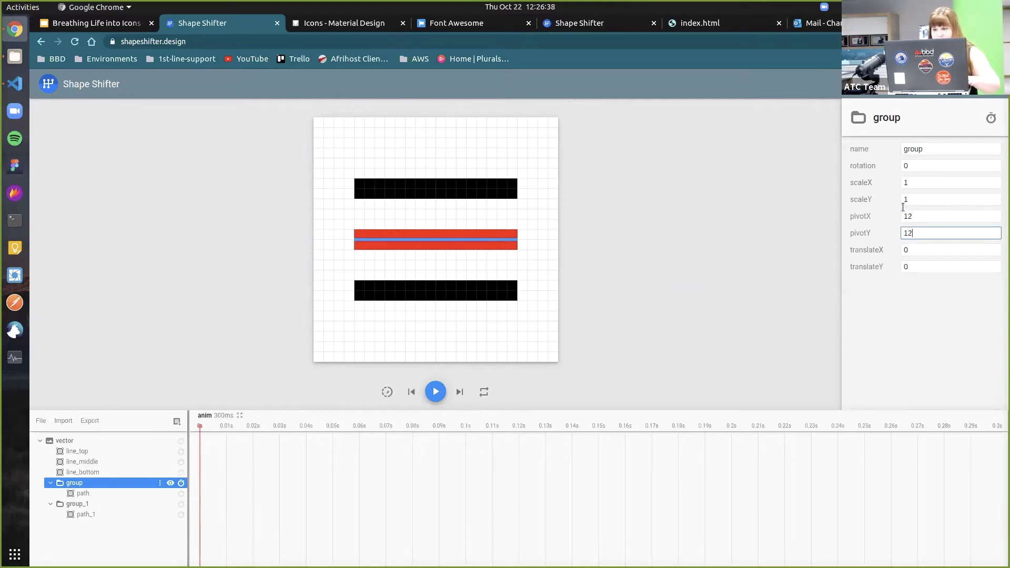
click(916, 165)
text(45)
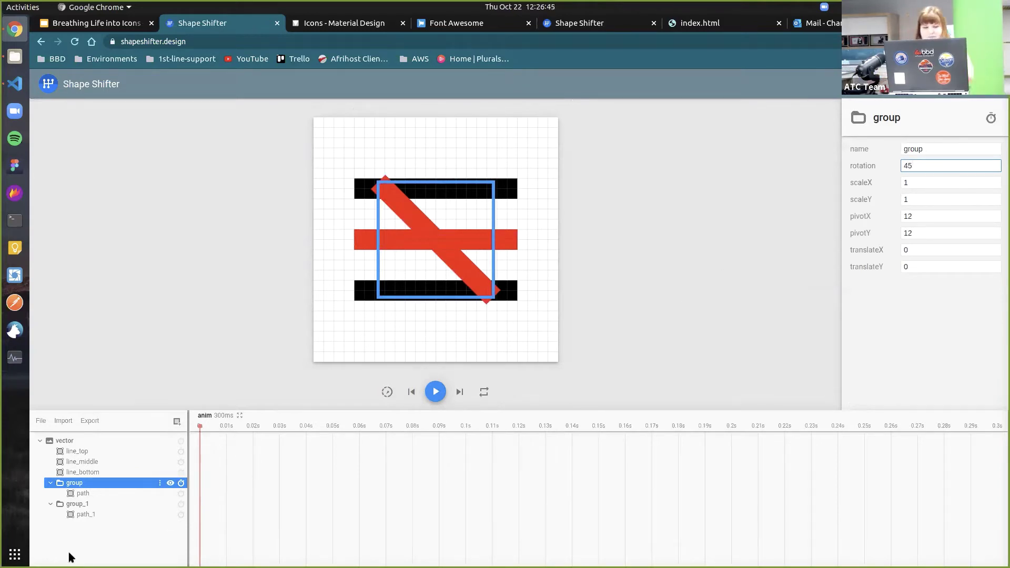
Set group_1's pivot to 12,12 and rotation to -45
click(79, 514)
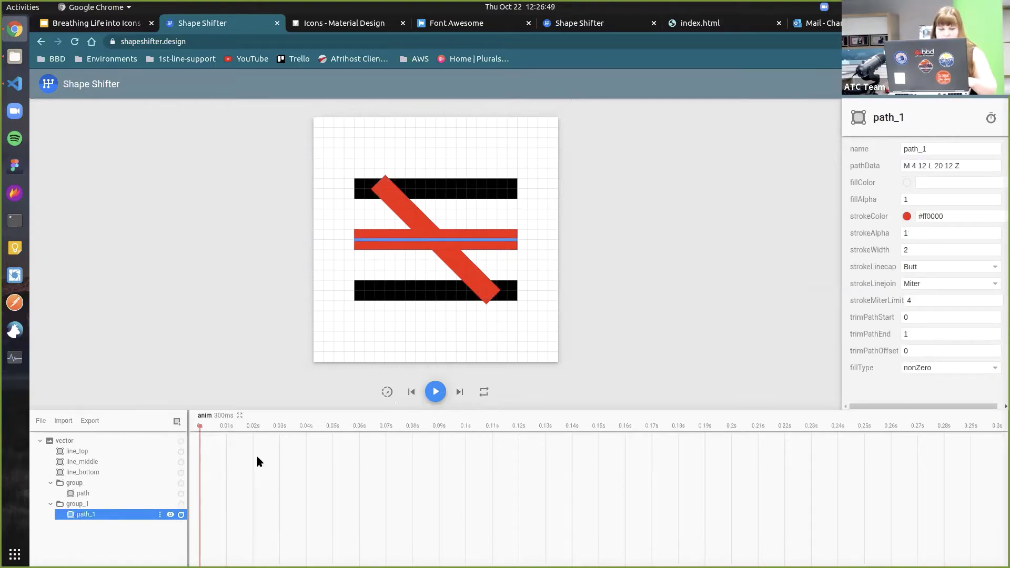
click(95, 504)
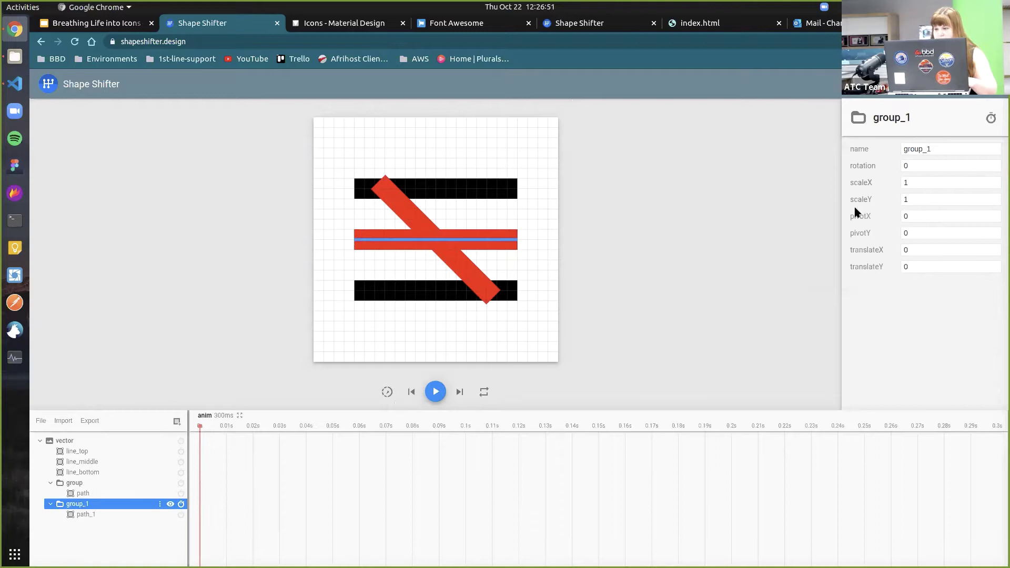
click(911, 218)
text(12)
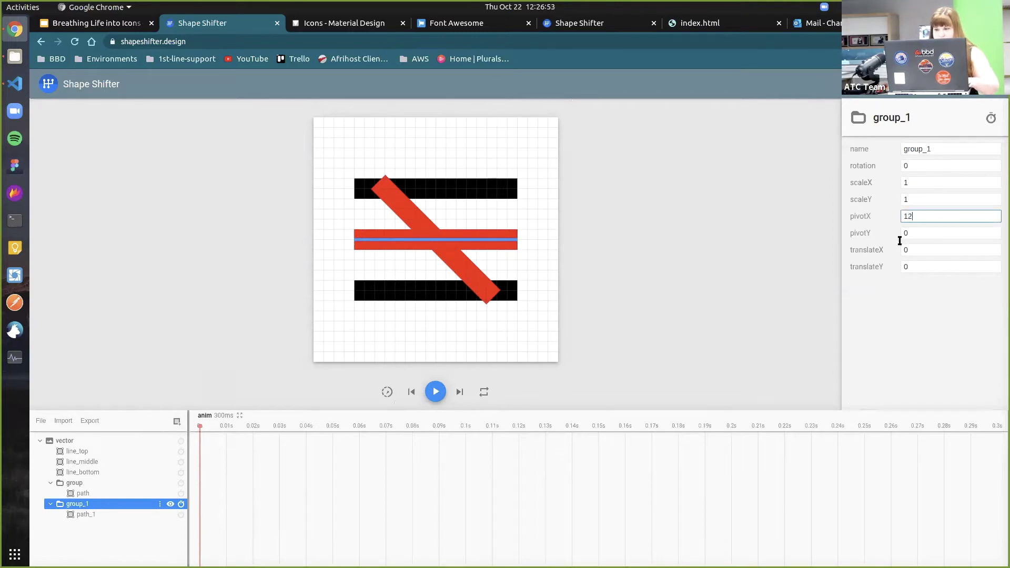
click(908, 234)
text(12)
click(901, 167)
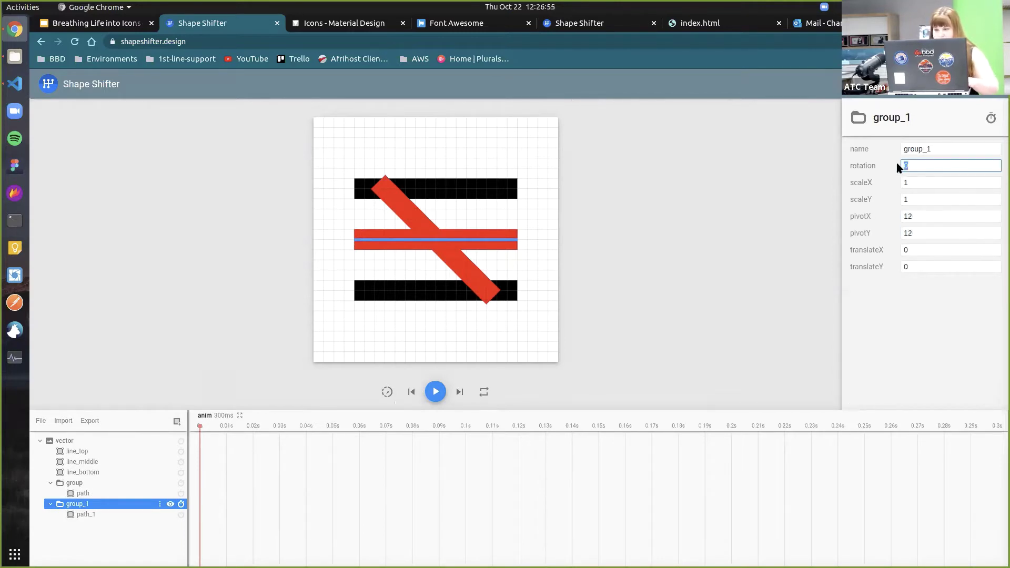
text(-45)
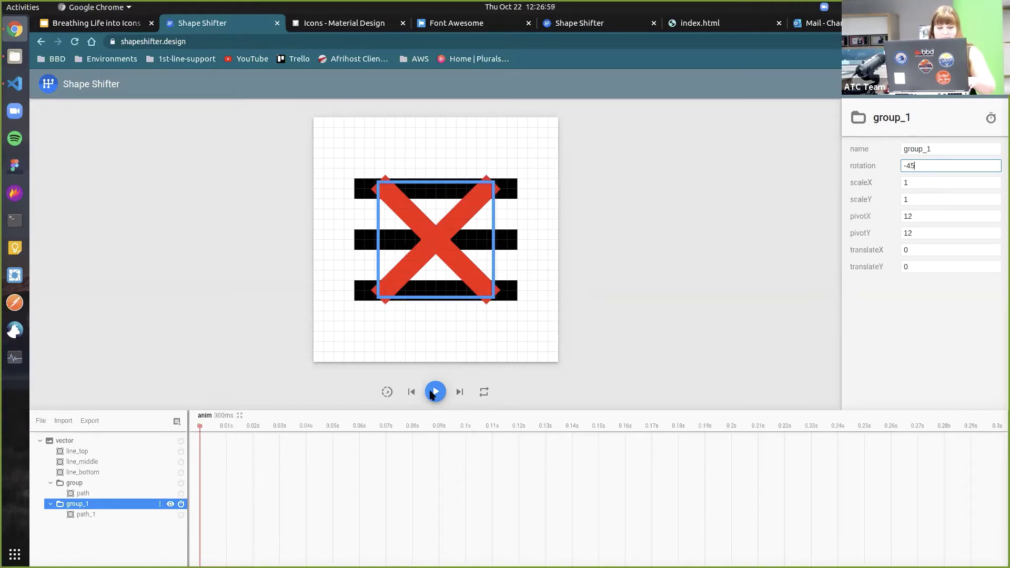
Flatten group and group_1 so the diagonals become plain path and path_1 layers
click(88, 483)
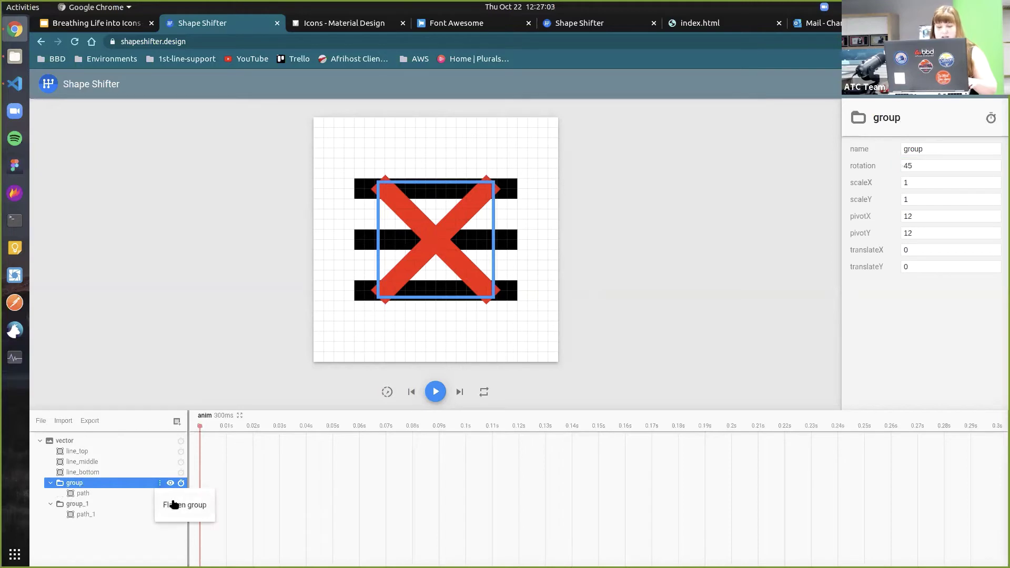
click(175, 505)
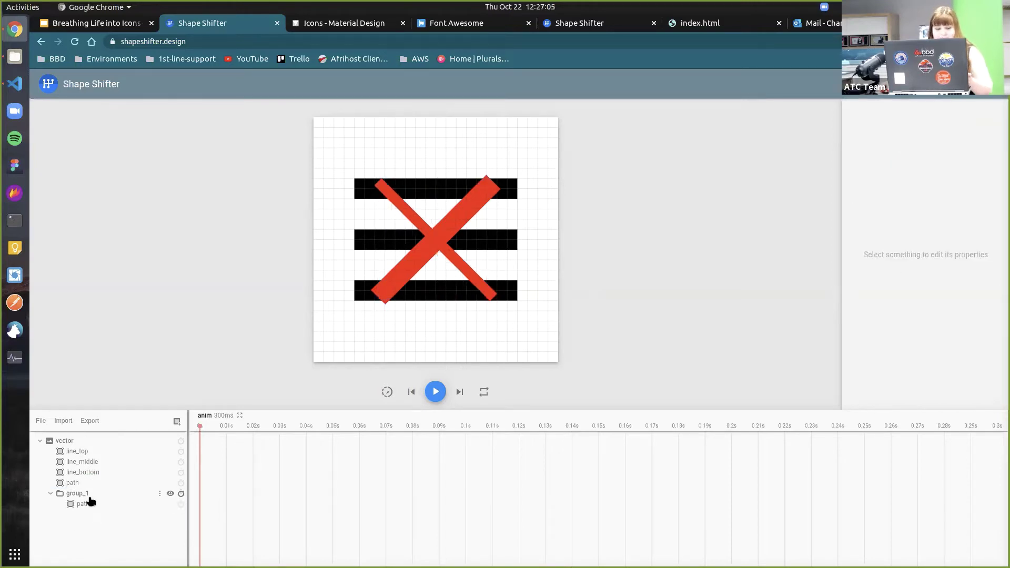
click(151, 496)
click(159, 494)
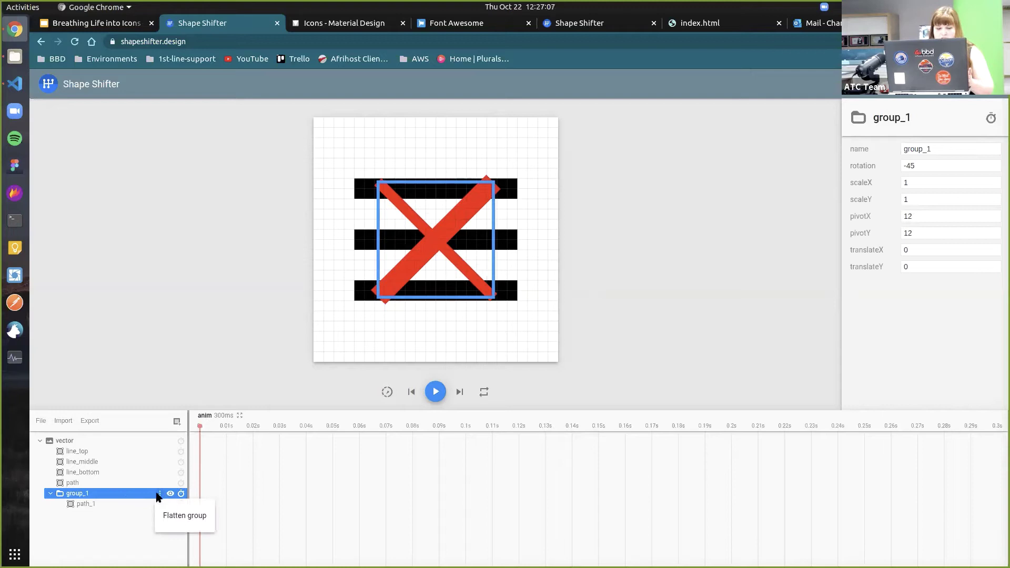
click(166, 517)
Set stroke width 2 on path and path_1 and select path's pathData text
click(94, 483)
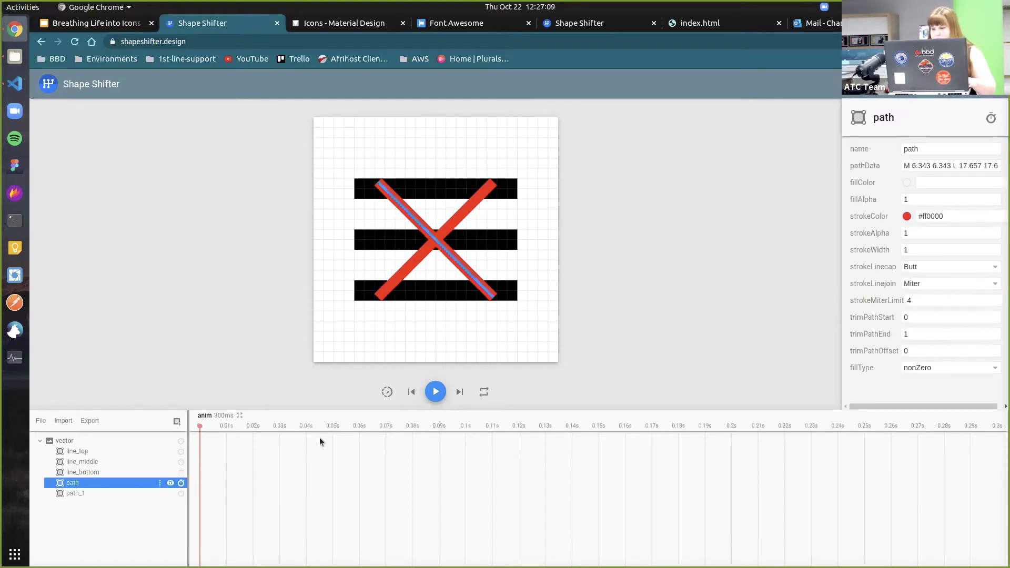
double_click(909, 250)
text(2)
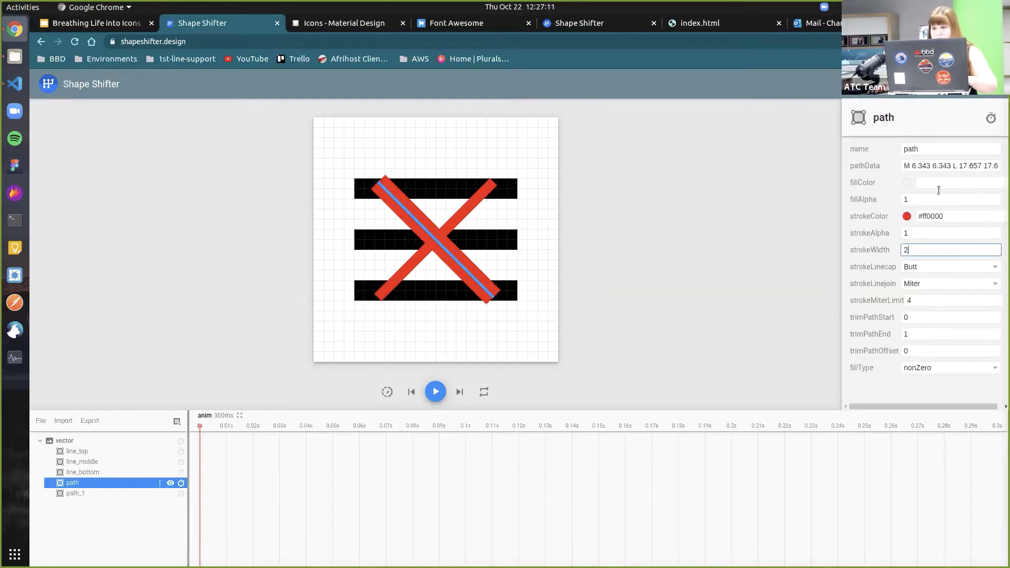
drag(919, 166, 913, 165)
drag(989, 163, 1002, 168)
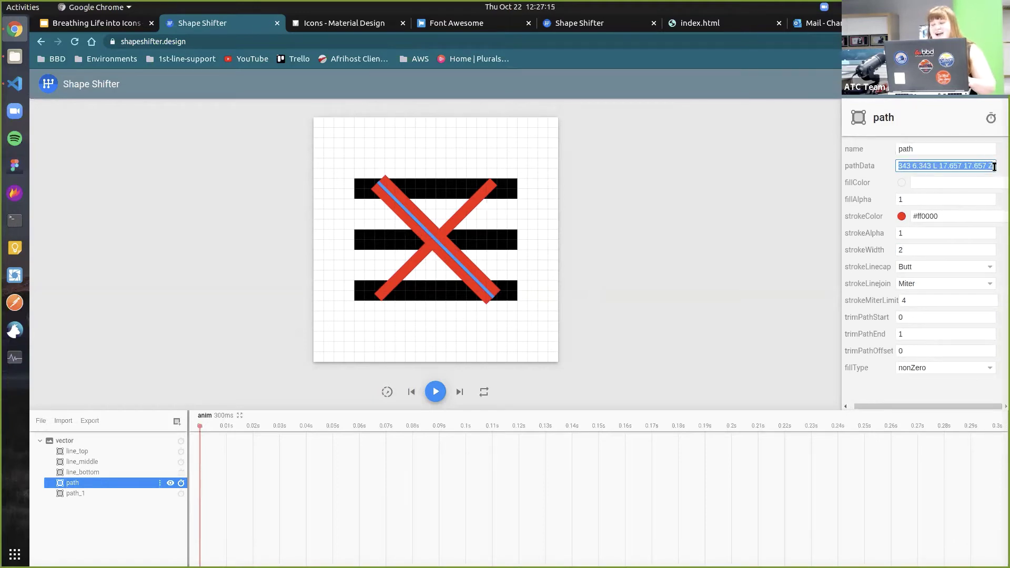
click(93, 494)
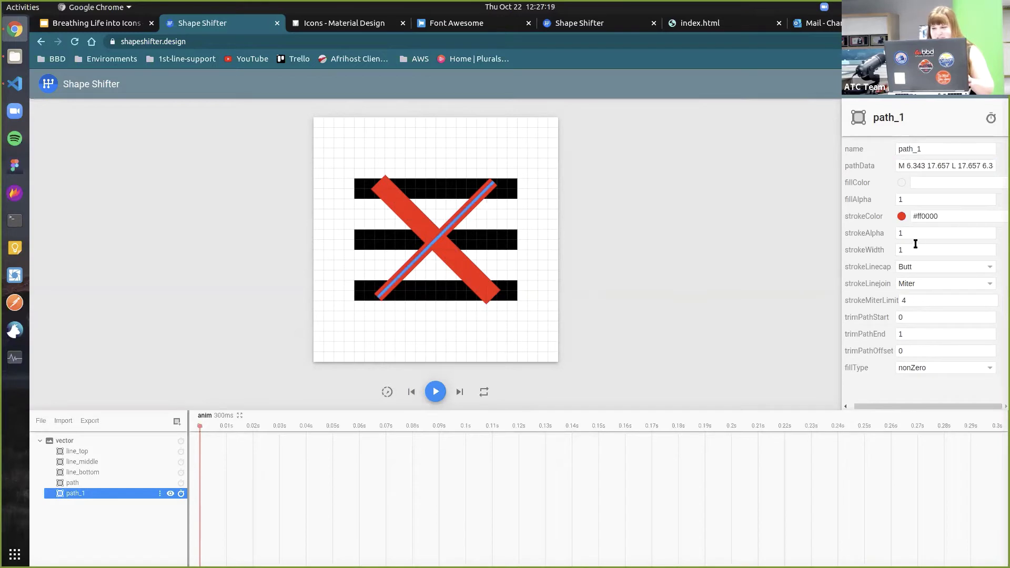
click(900, 249)
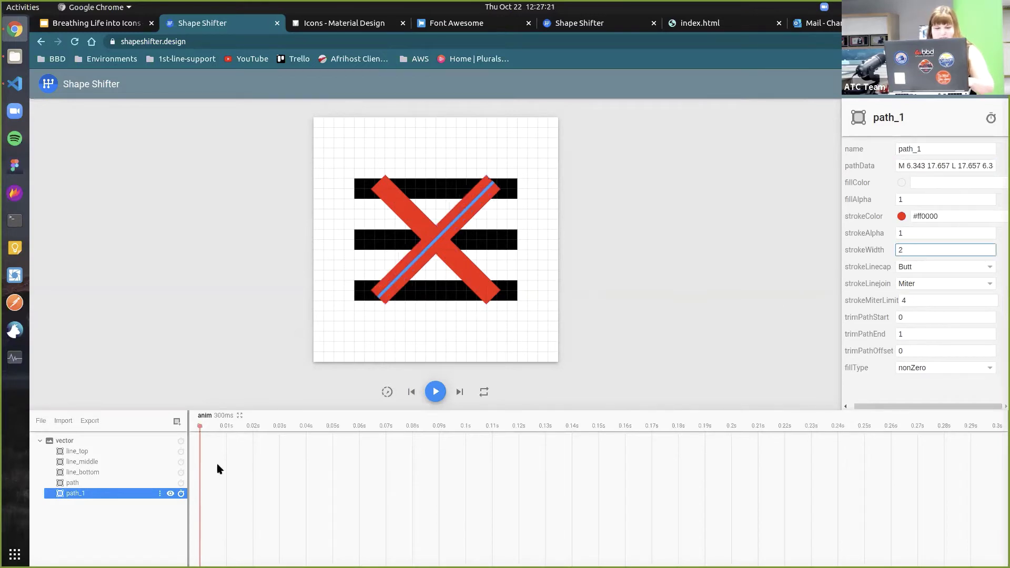
click(80, 504)
click(78, 484)
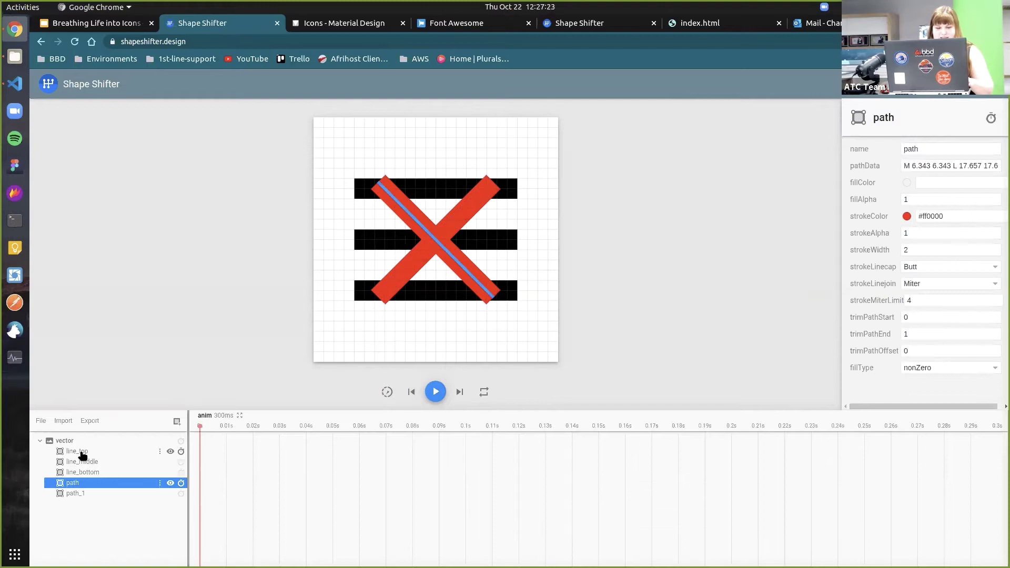
click(82, 452)
click(182, 452)
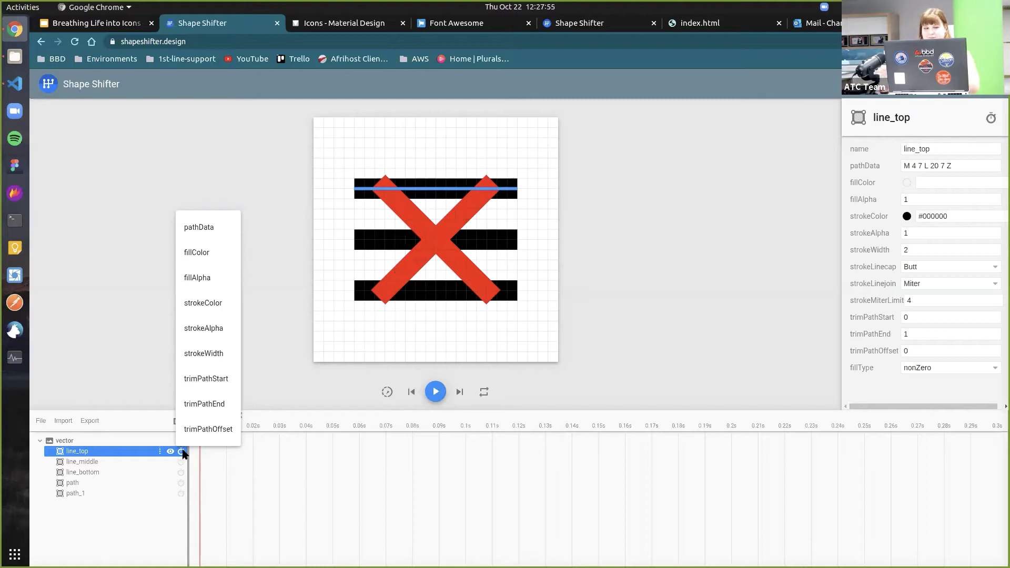
click(42, 420)
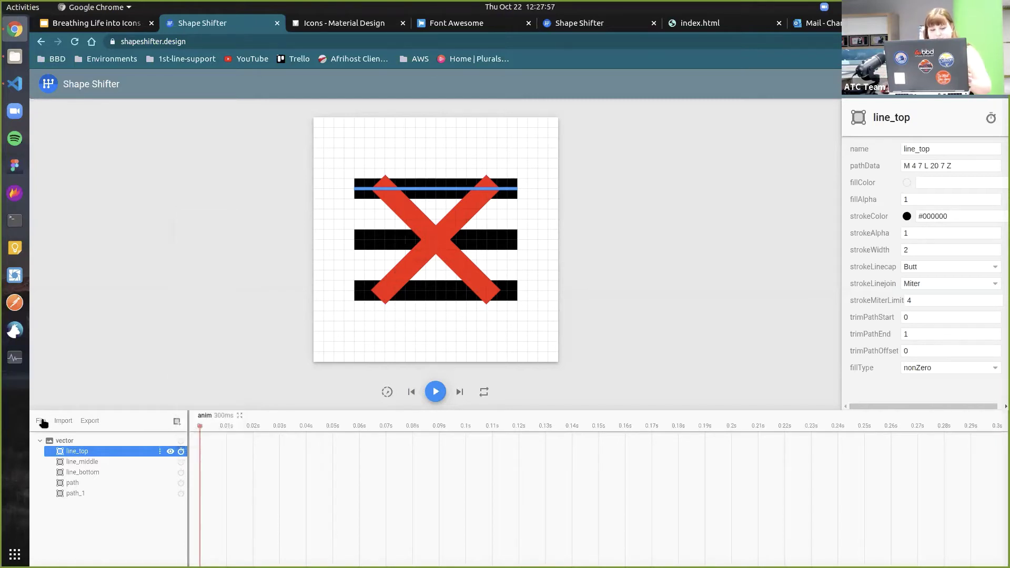
click(42, 421)
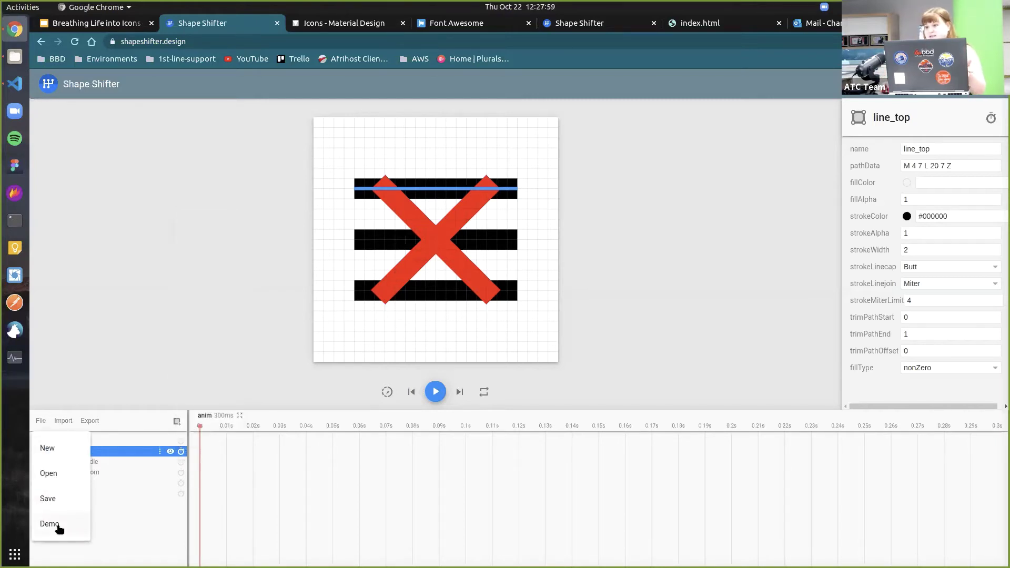
click(125, 513)
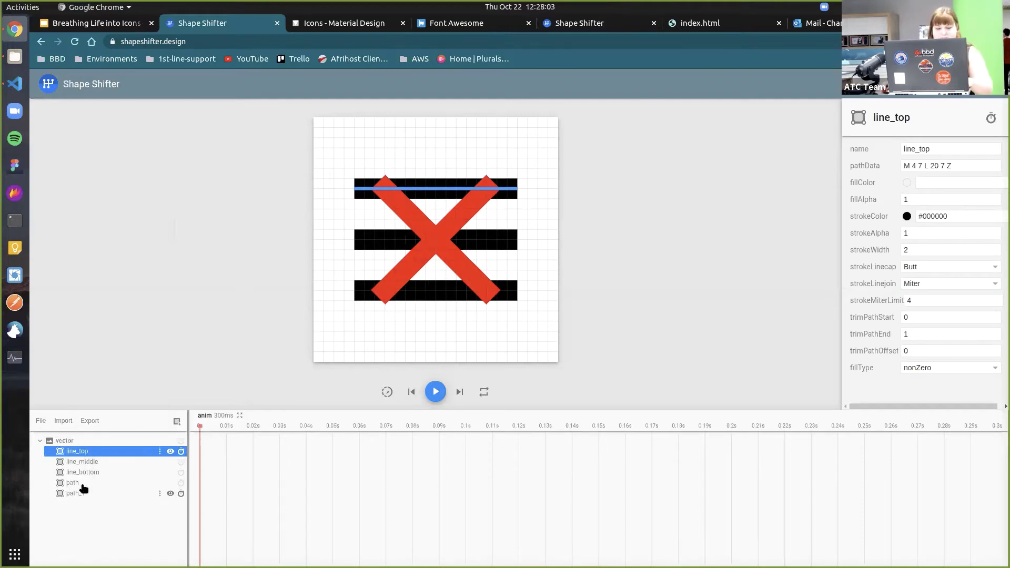
click(82, 484)
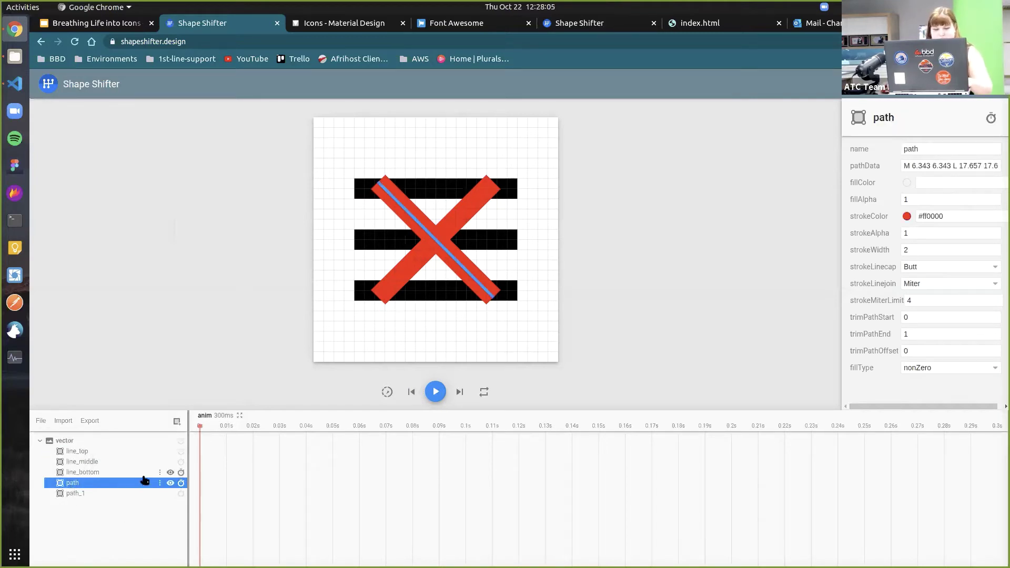
click(104, 454)
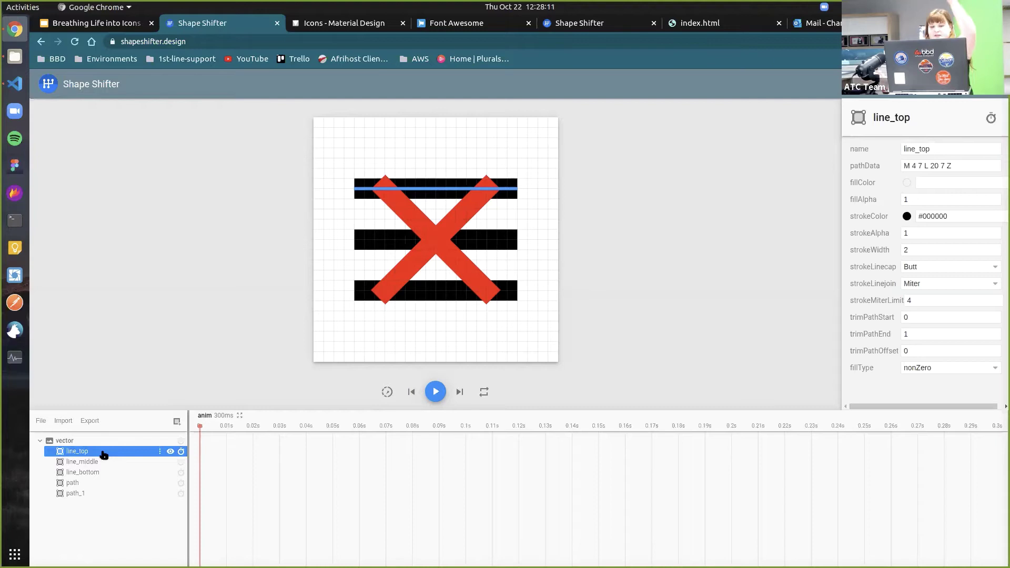
Add a pathData animation to line_top and copy the diagonal path's pathData
click(182, 452)
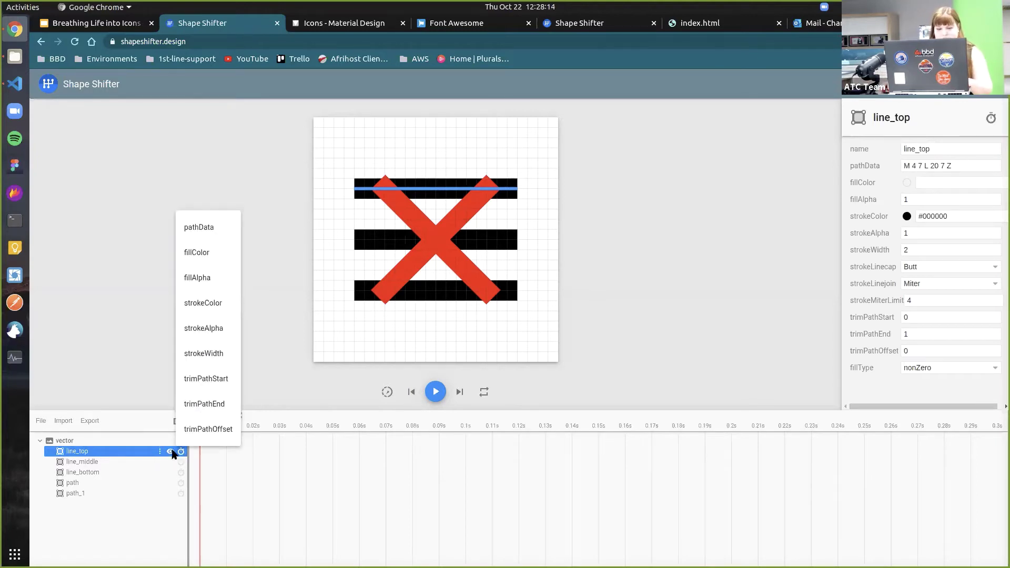
click(199, 229)
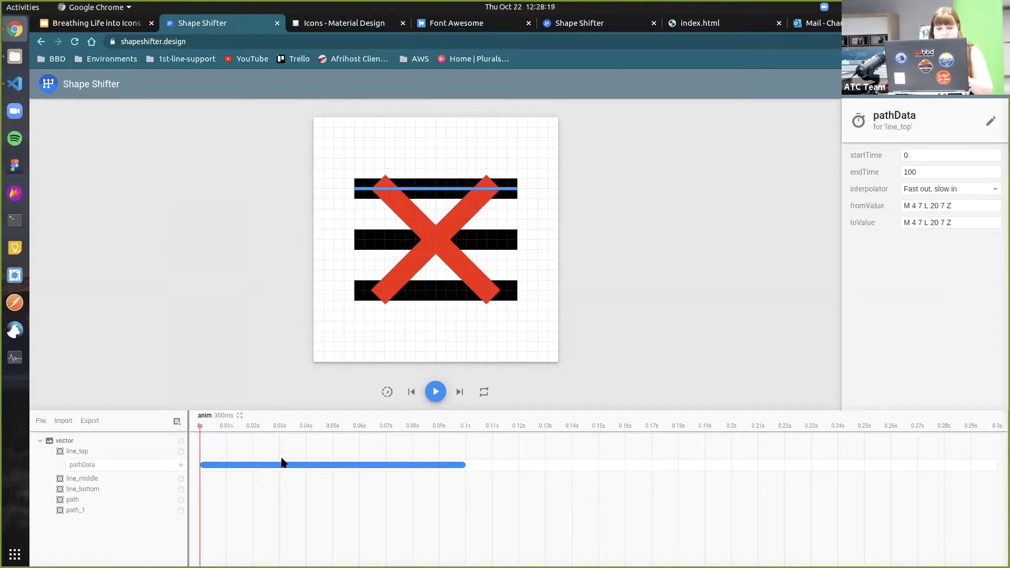
click(69, 511)
click(70, 501)
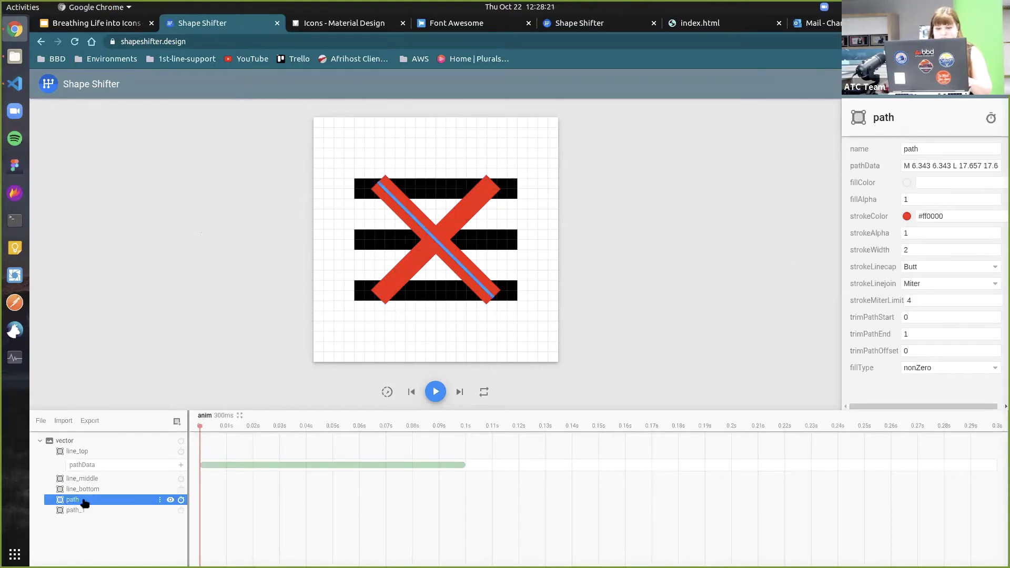
click(906, 166)
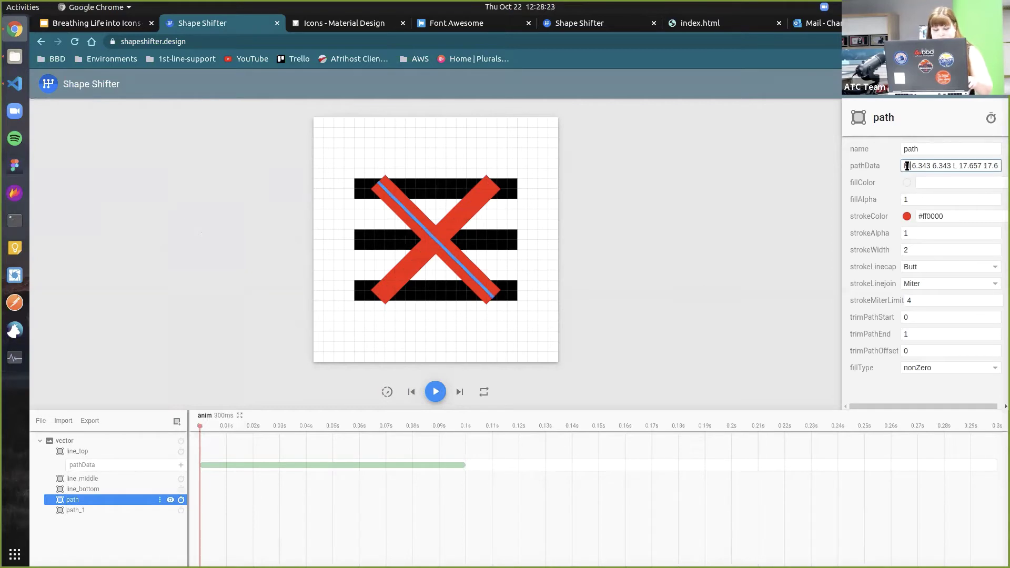
key(ctrl+a)
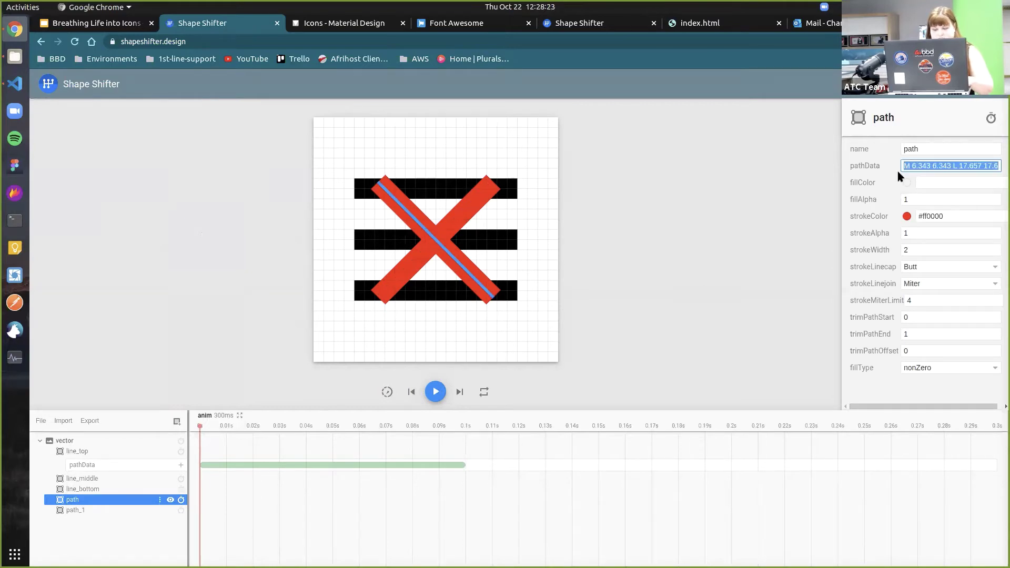
Set the animation's end value to M 6.343 6.343 L 17.657 17.657 Z and play it
click(118, 462)
click(256, 463)
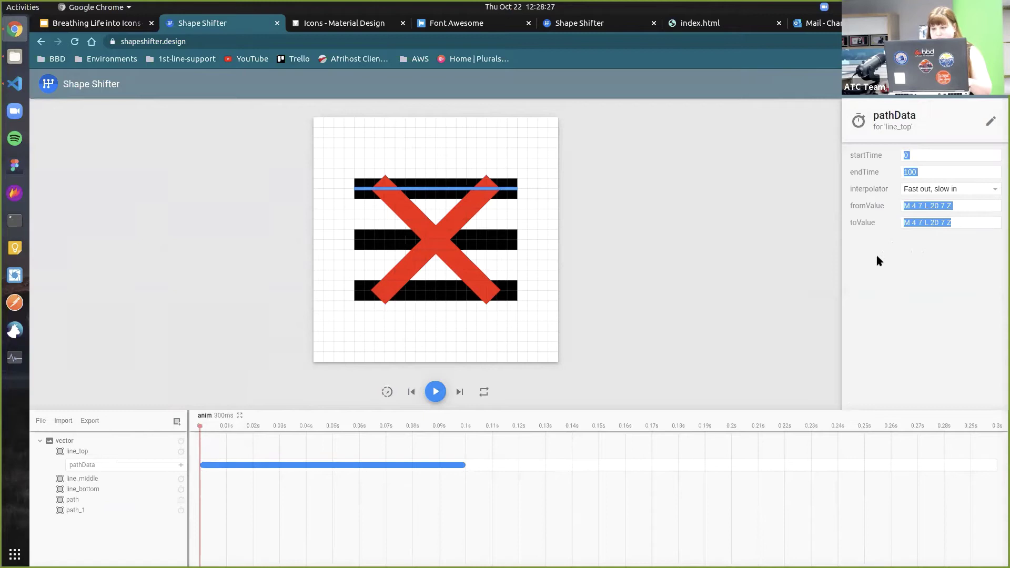
click(942, 220)
key(ctrl+a)
key(ctrl+v)
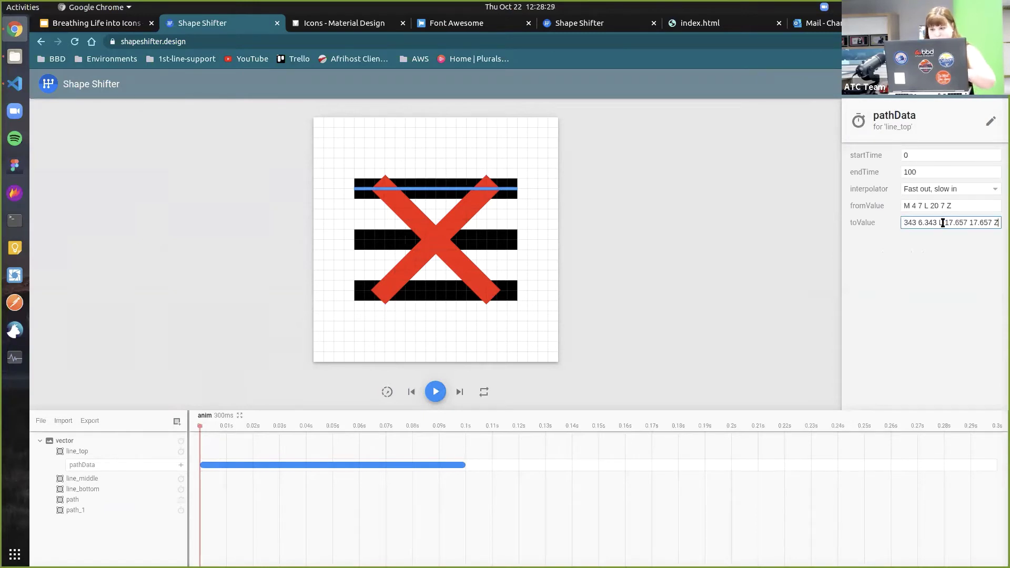
click(902, 283)
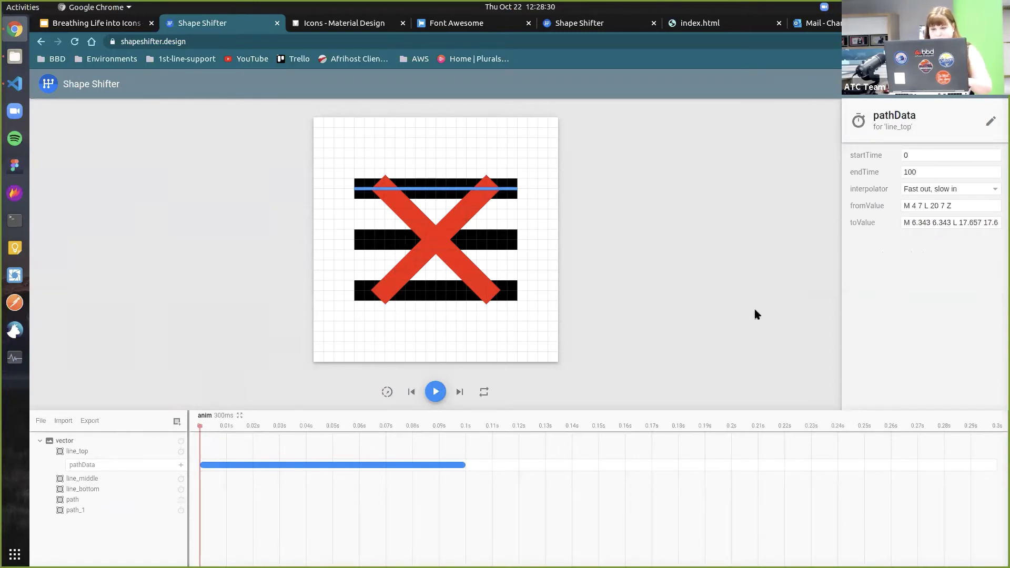
click(436, 392)
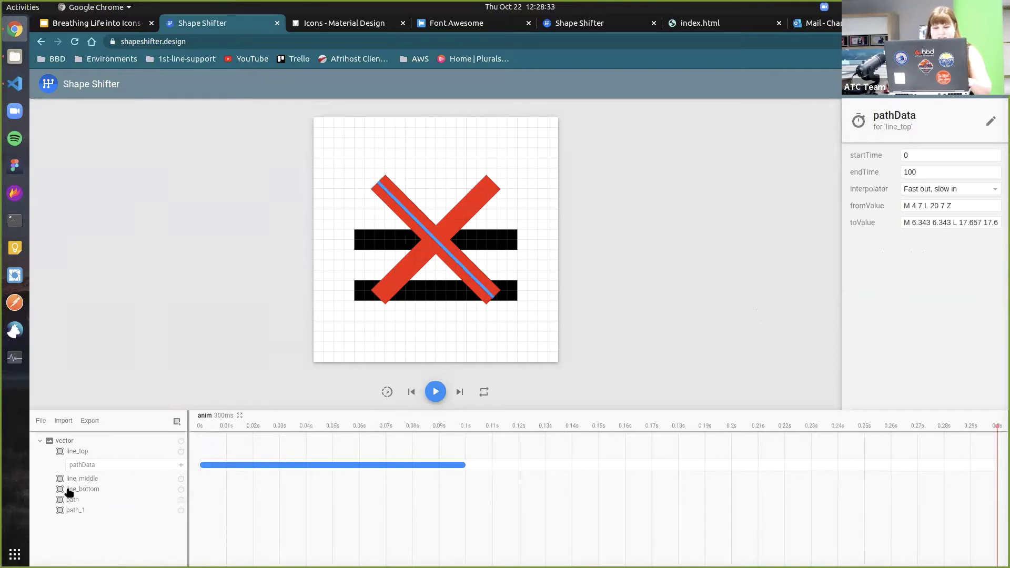
Give line_middle a pathData animation to the pasted diagonal path, starting at 0 ms
click(90, 480)
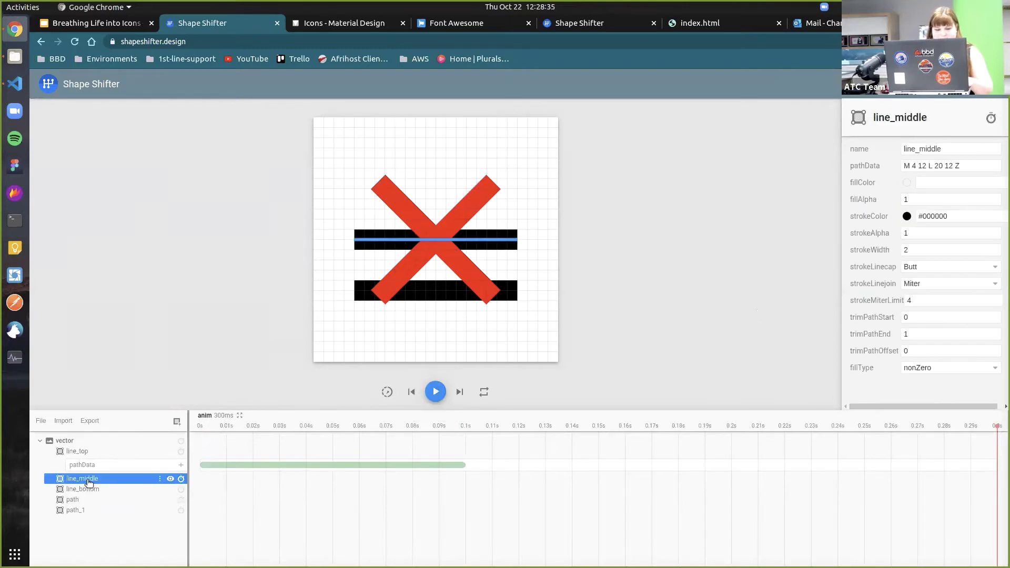
click(181, 480)
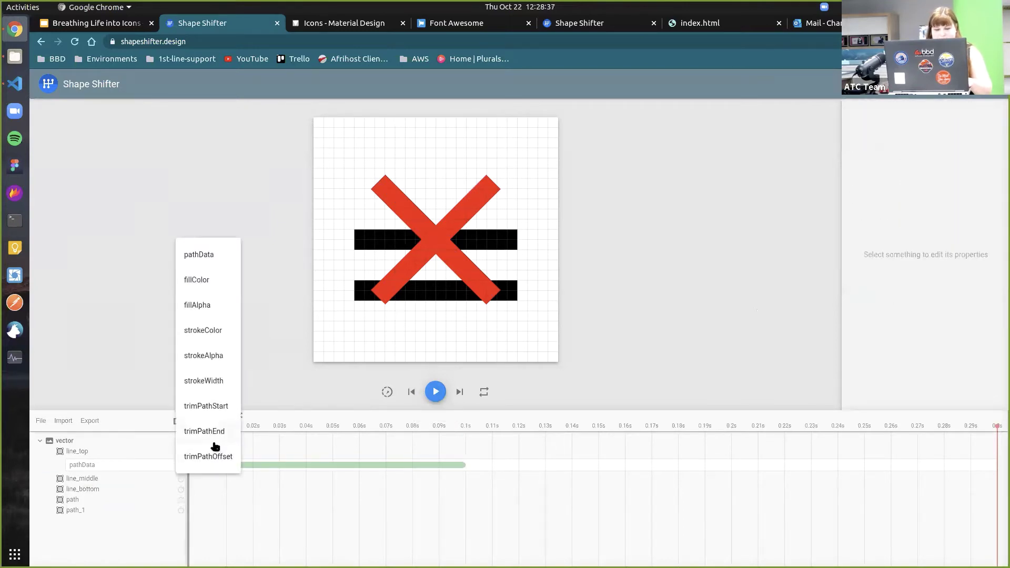
click(111, 478)
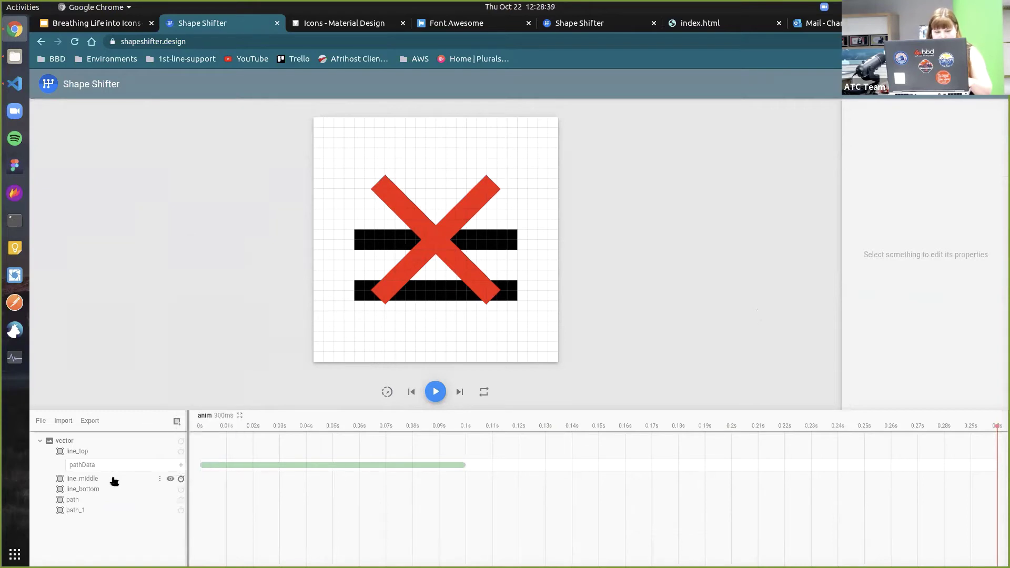
click(113, 479)
click(181, 479)
click(210, 255)
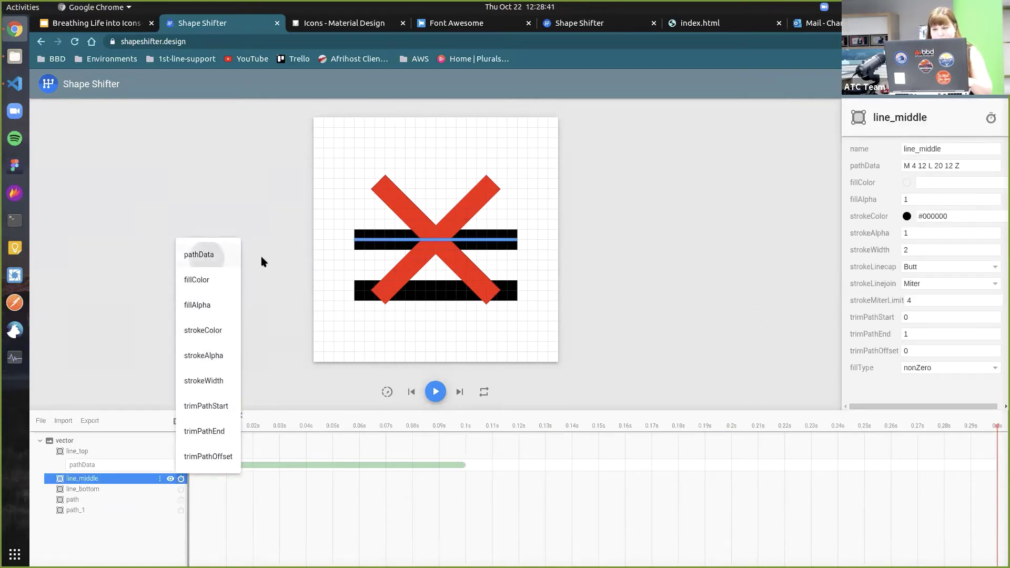
drag(968, 222, 874, 220)
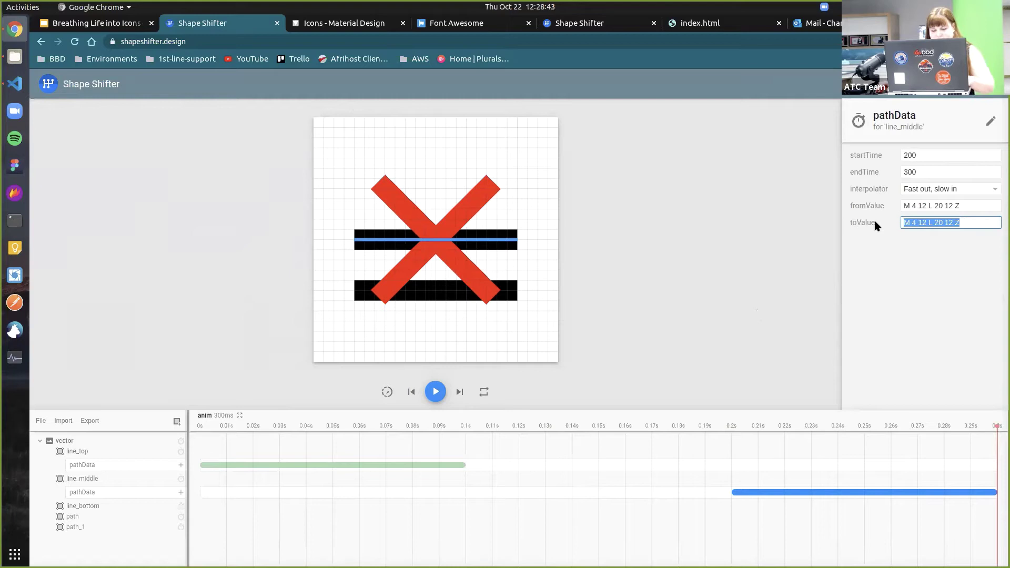
text(M 6.343 6.343 L 17.657 17.657 Z)
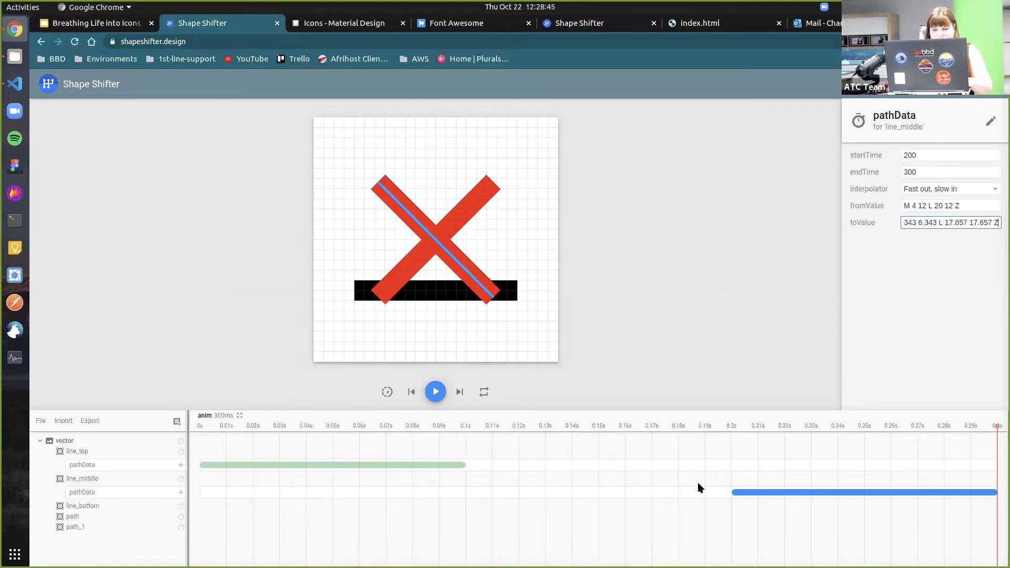
drag(760, 492, 174, 516)
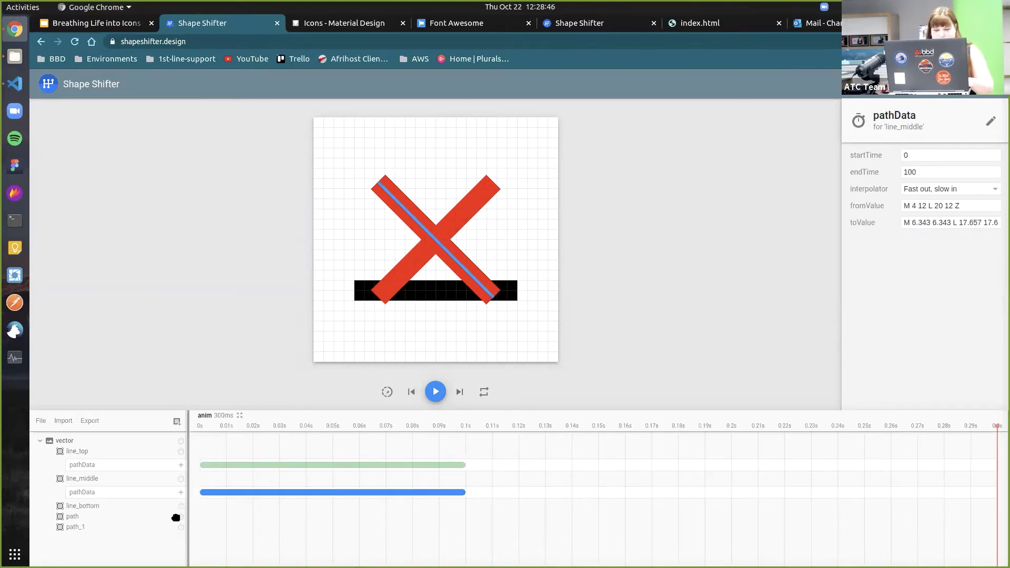
Copy the path data from the red reference path layer
click(78, 509)
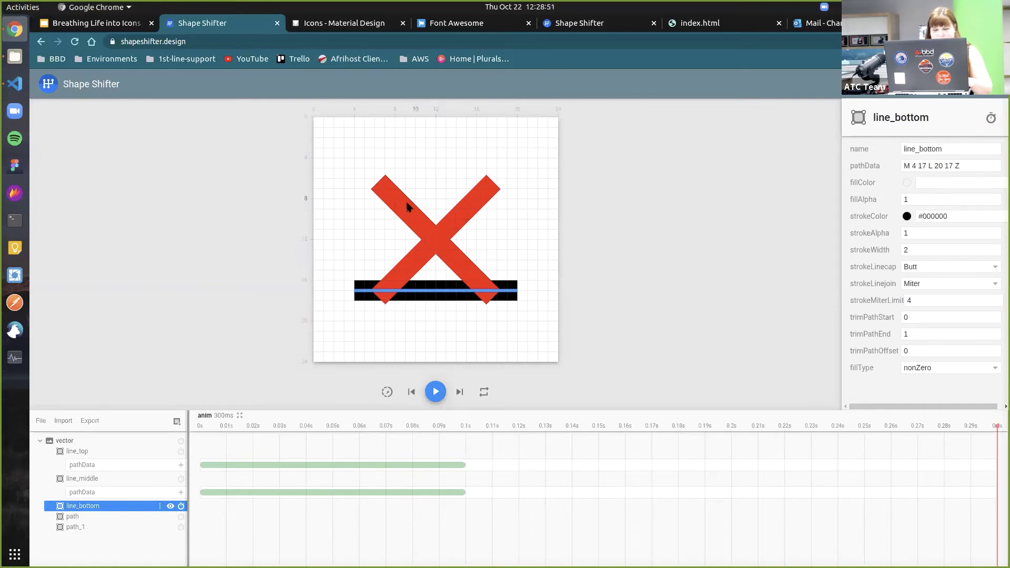
key(Escape)
click(413, 211)
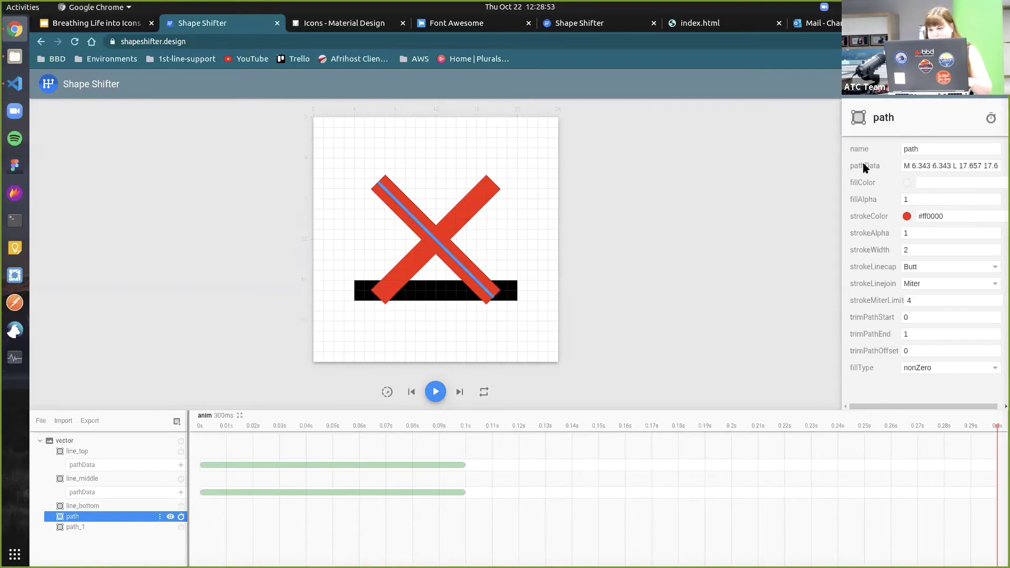
click(908, 165)
key(ctrl+a)
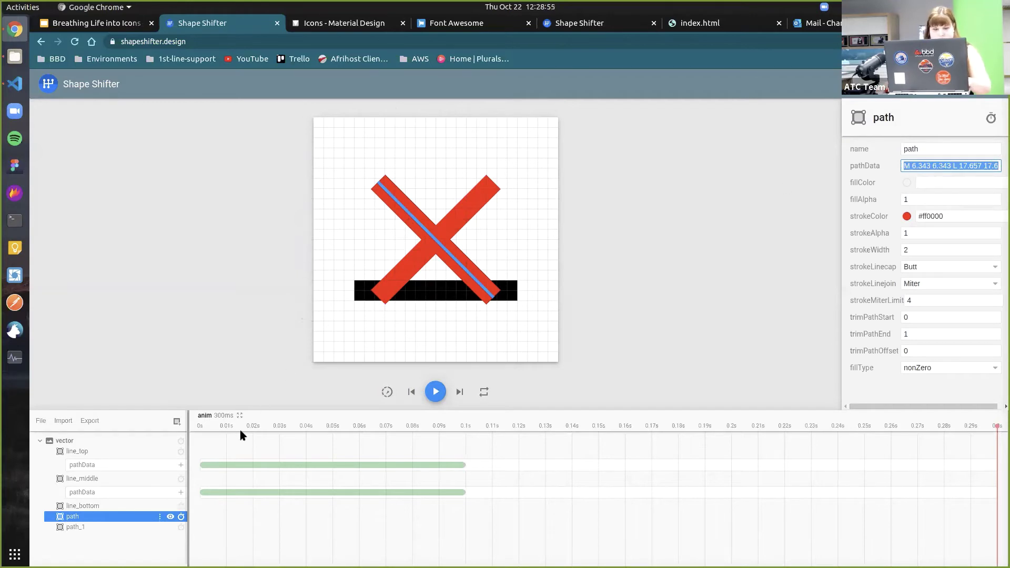
Add a pathData animation to line_bottom targeting the copied diagonal, starting at 0 ms
click(96, 527)
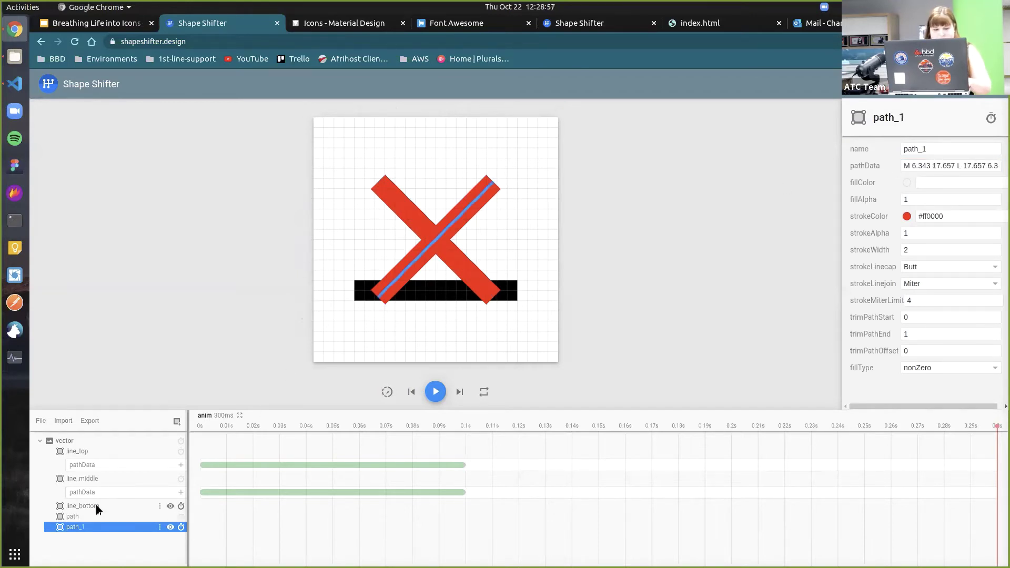
click(97, 506)
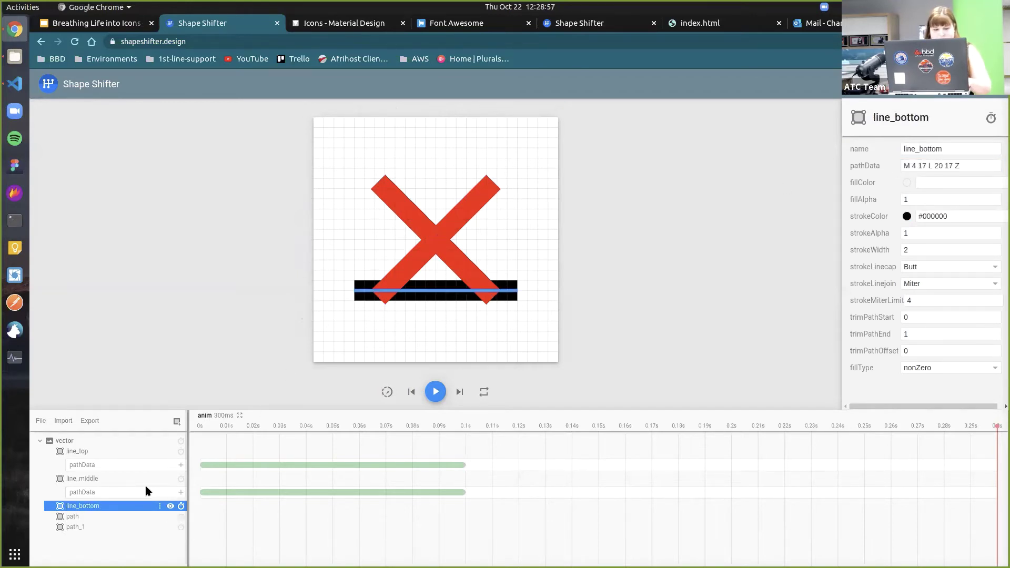
click(182, 507)
click(200, 280)
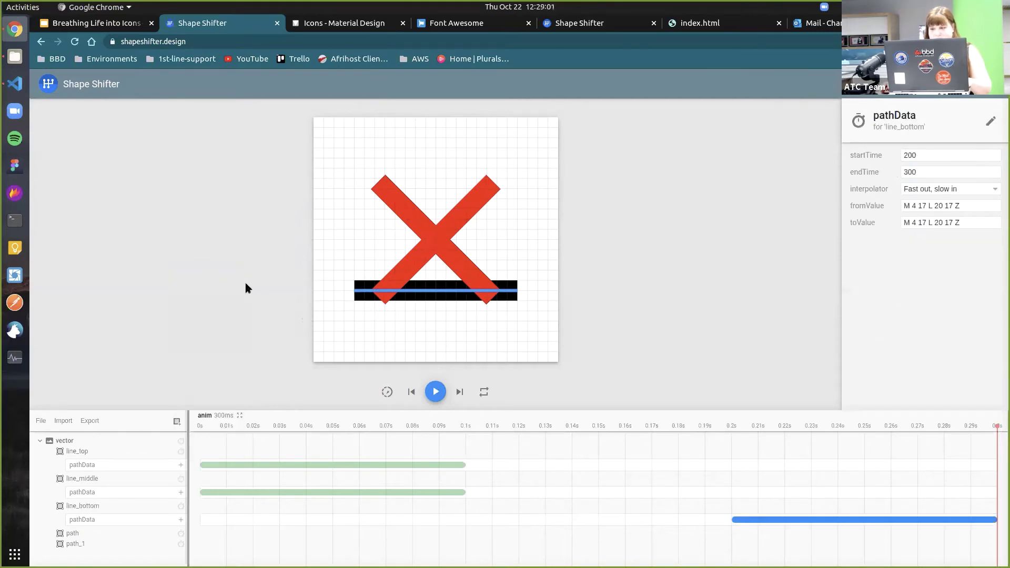
triple_click(977, 220)
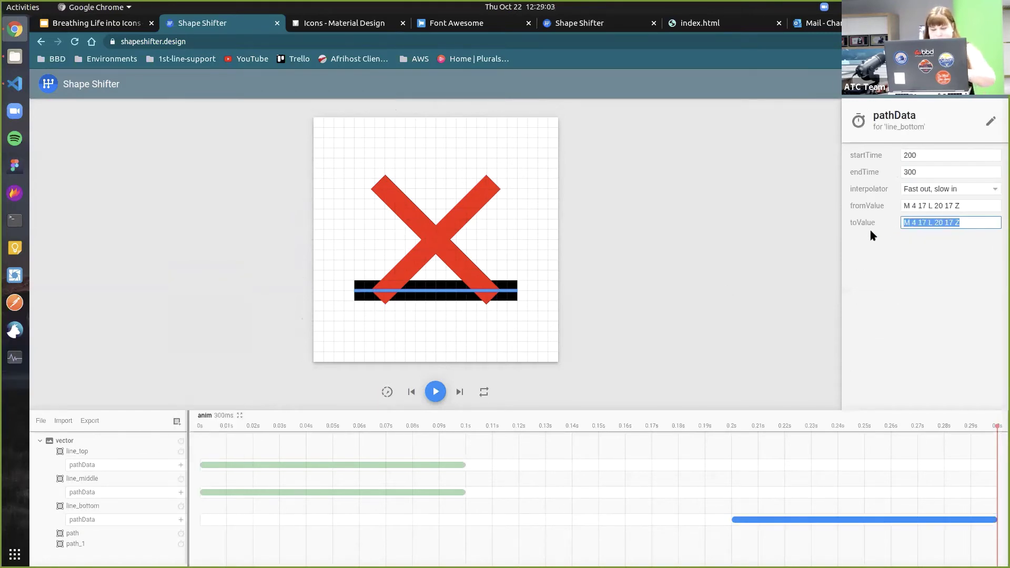
text(M 6.343 6.343 L 17.657 17.657 Z)
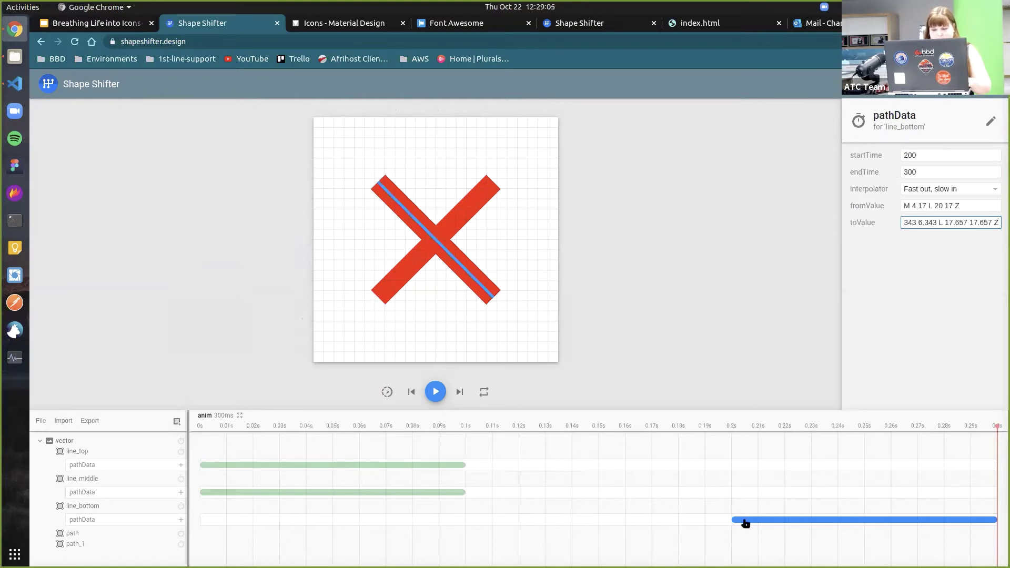
drag(744, 521, 191, 537)
Scrub the timeline to preview the bars-to-X morph
mouse_move(195, 433)
mouse_down()
mouse_move(300, 424)
mouse_move(200, 426)
mouse_up()
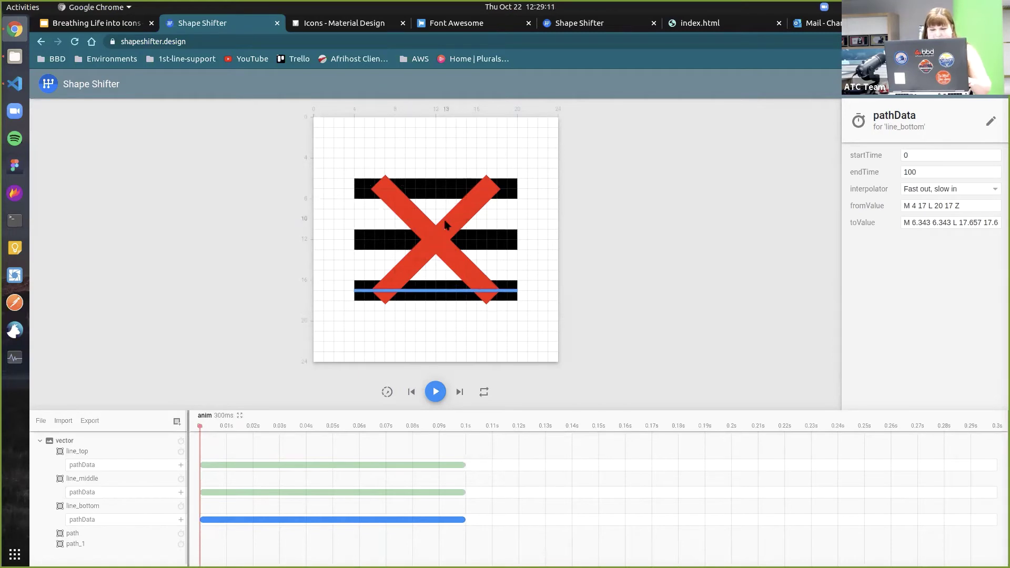
click(463, 212)
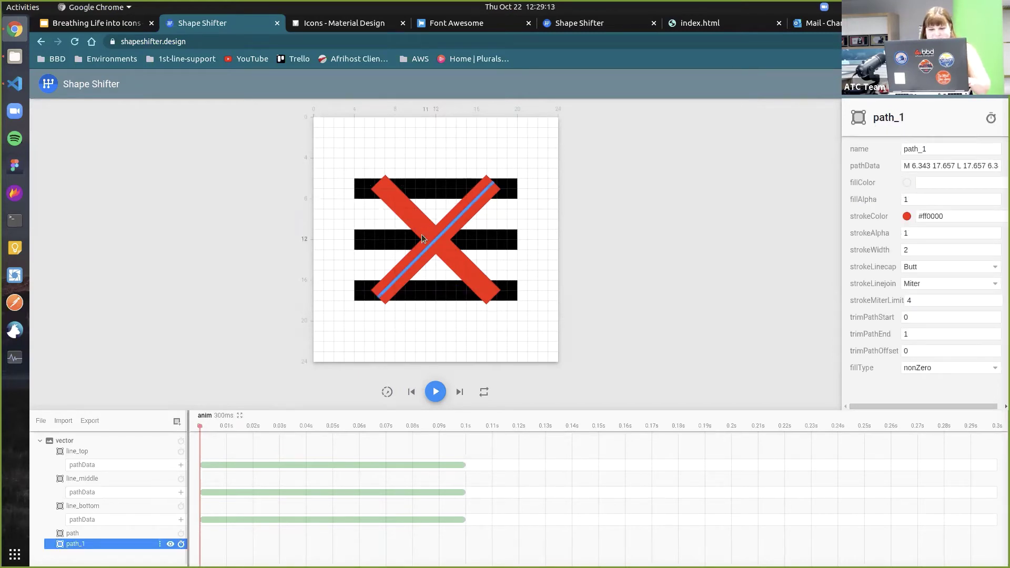
drag(204, 426, 248, 424)
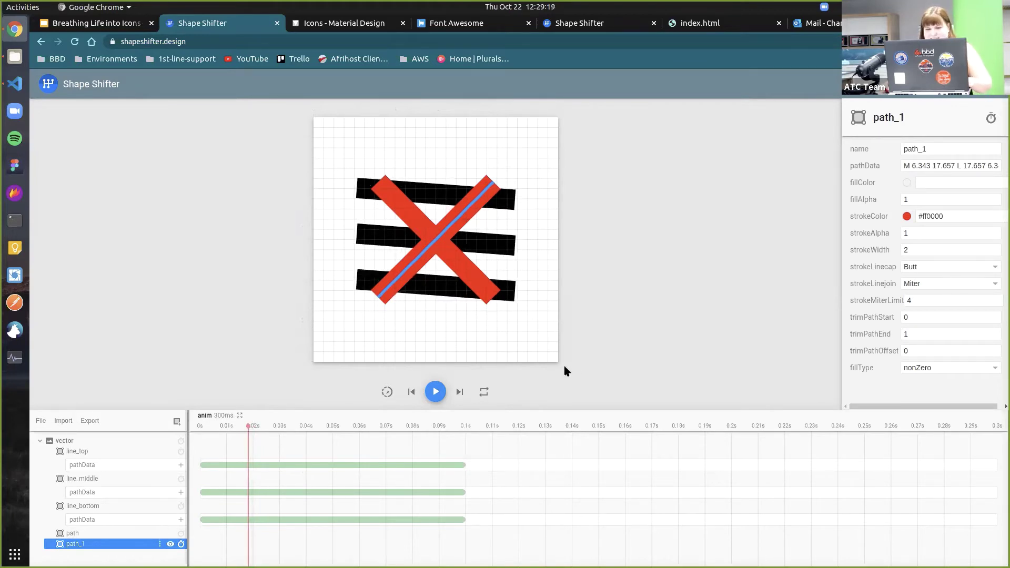
Replace line_bottom's target path with path_1's diagonal and rewind the preview to frame one
click(977, 166)
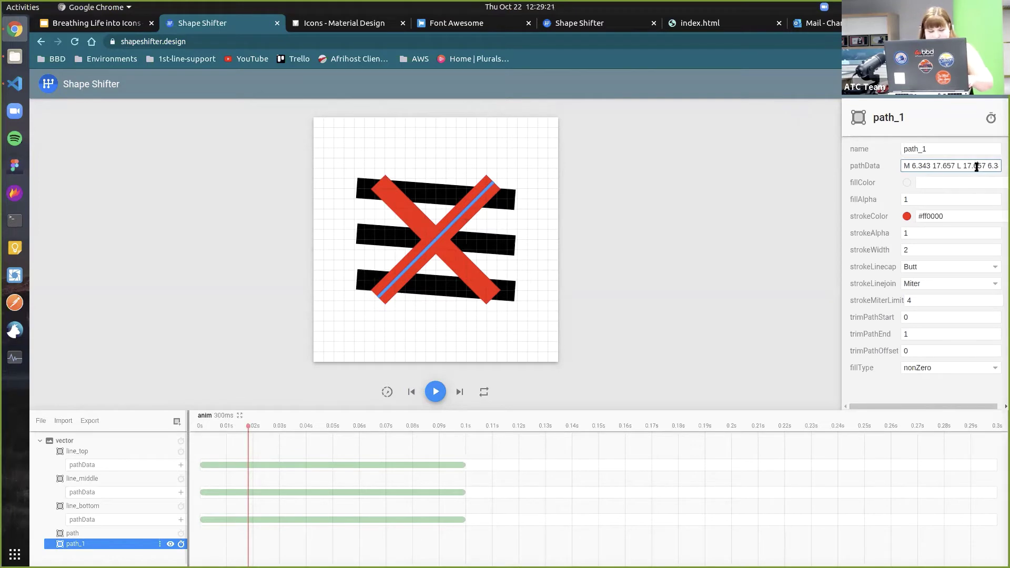
key(ctrl+a)
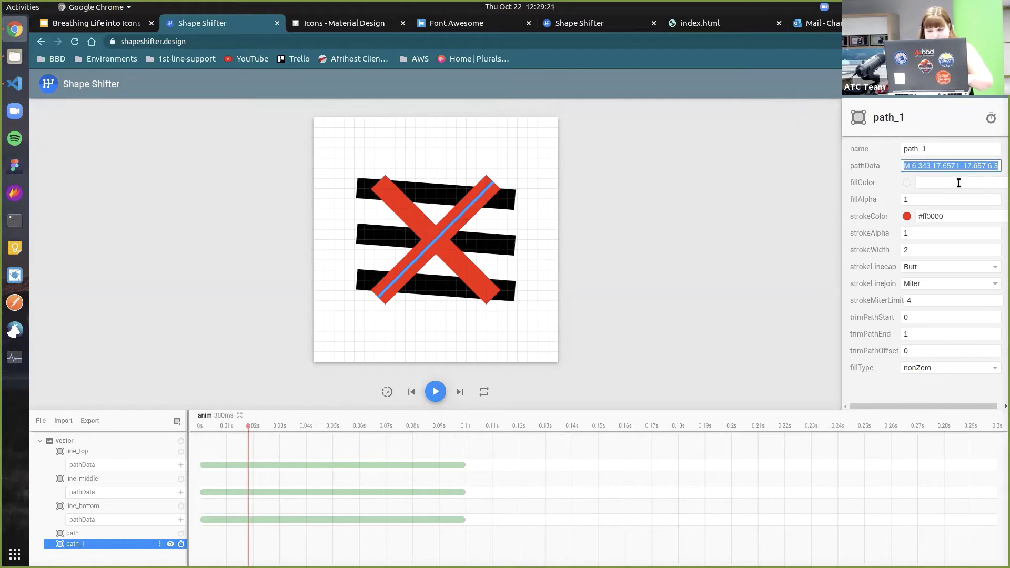
click(313, 520)
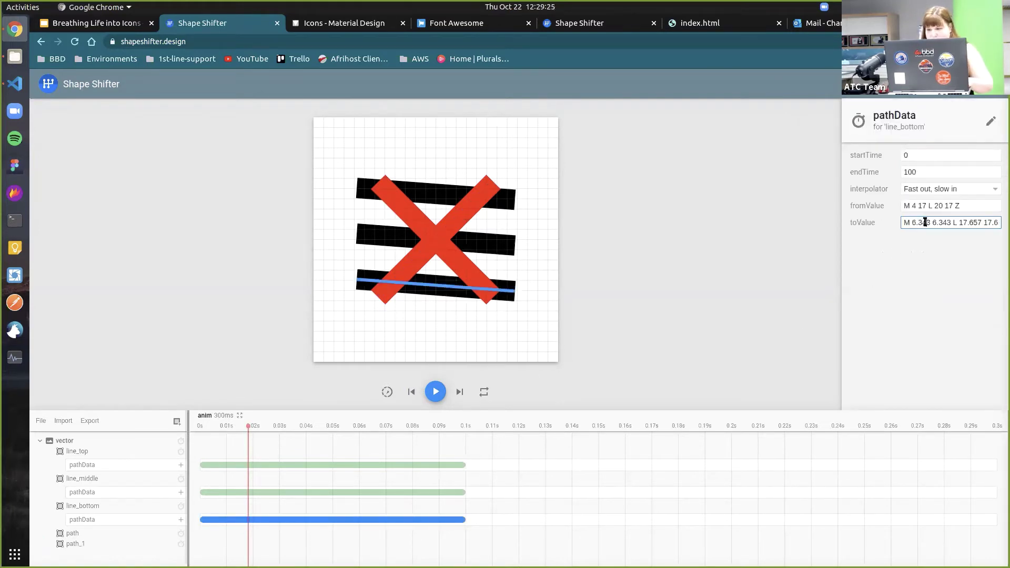
key(ctrl+a)
key(ctrl+v)
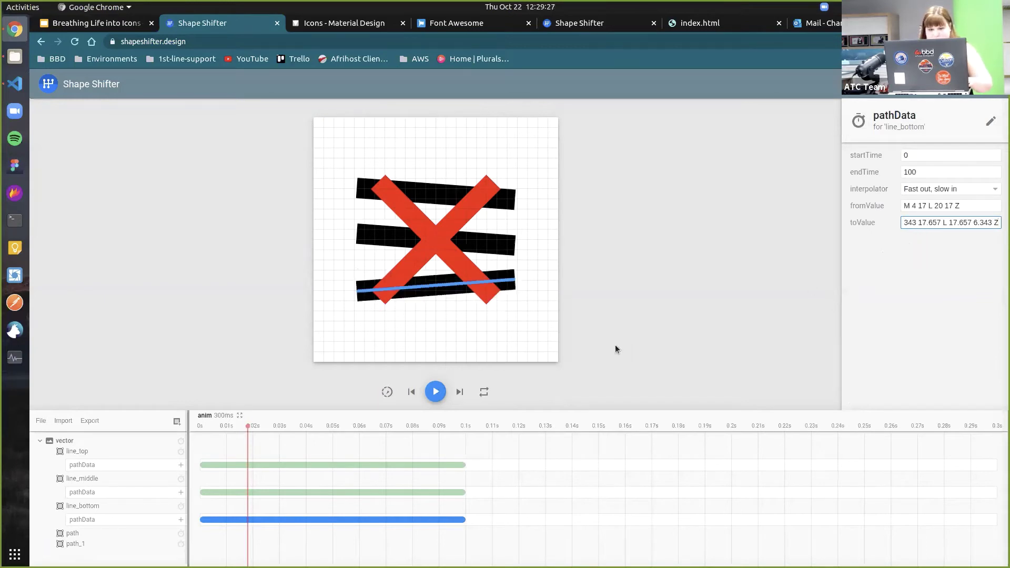
drag(258, 433, 495, 387)
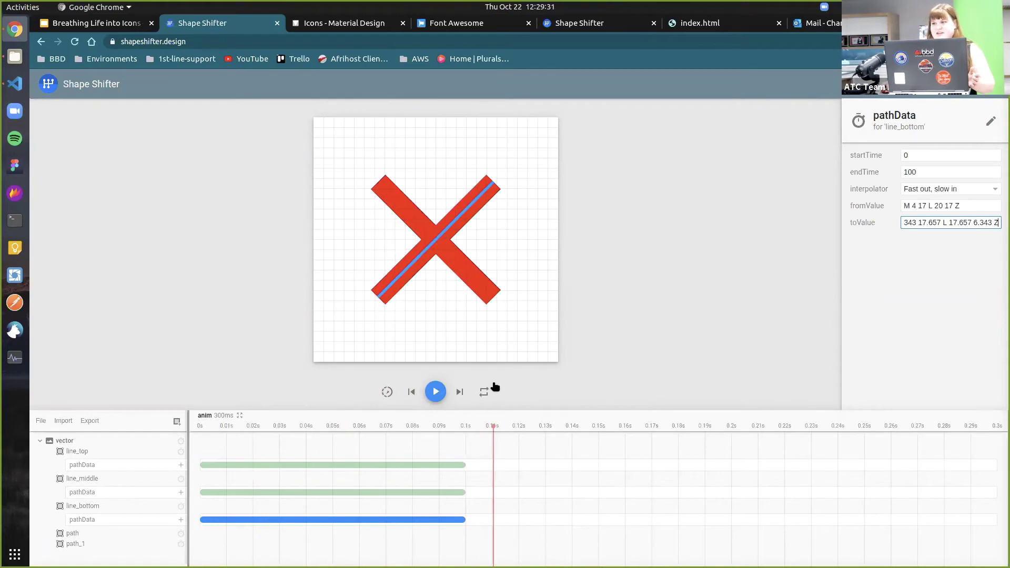
Delete the two red reference layers and play the bars-to-X animation
click(79, 534)
shift+click(80, 545)
key(Delete)
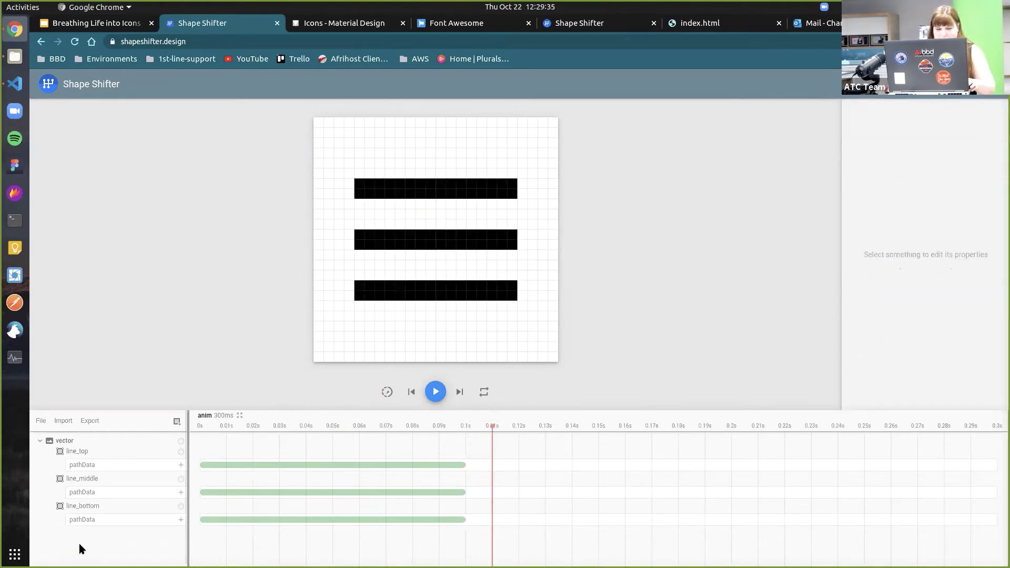
click(436, 392)
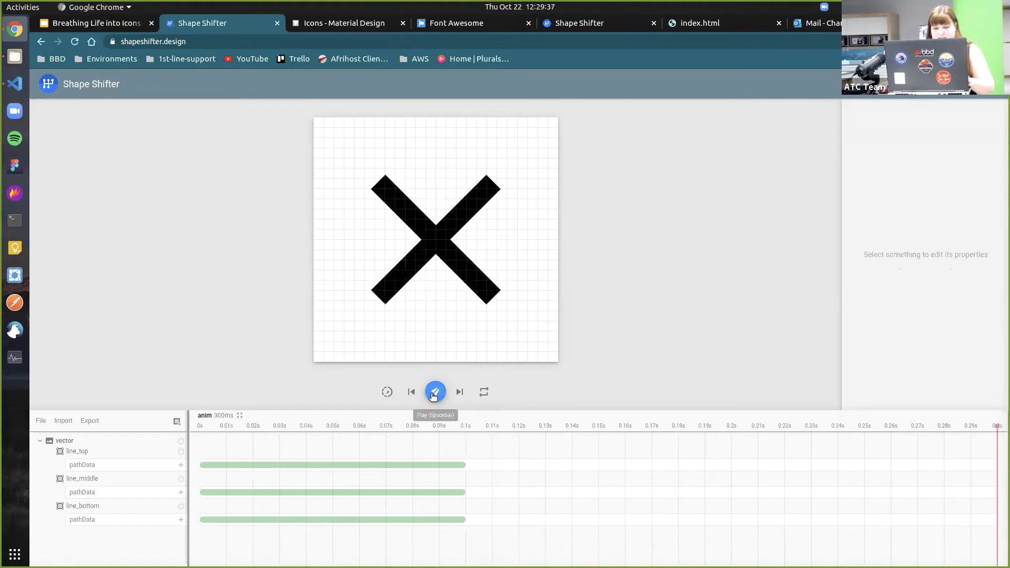
click(199, 426)
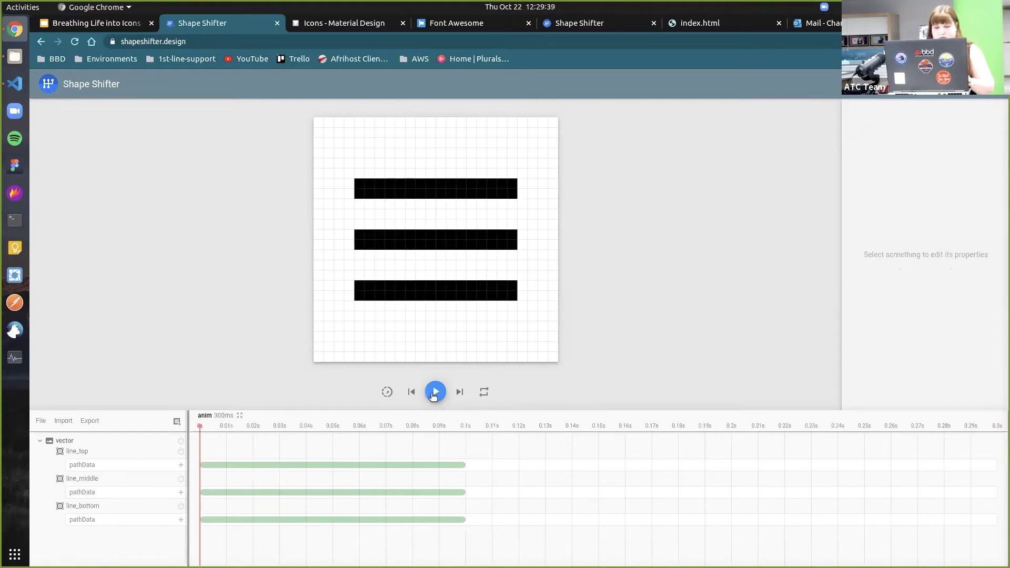
click(434, 393)
click(433, 395)
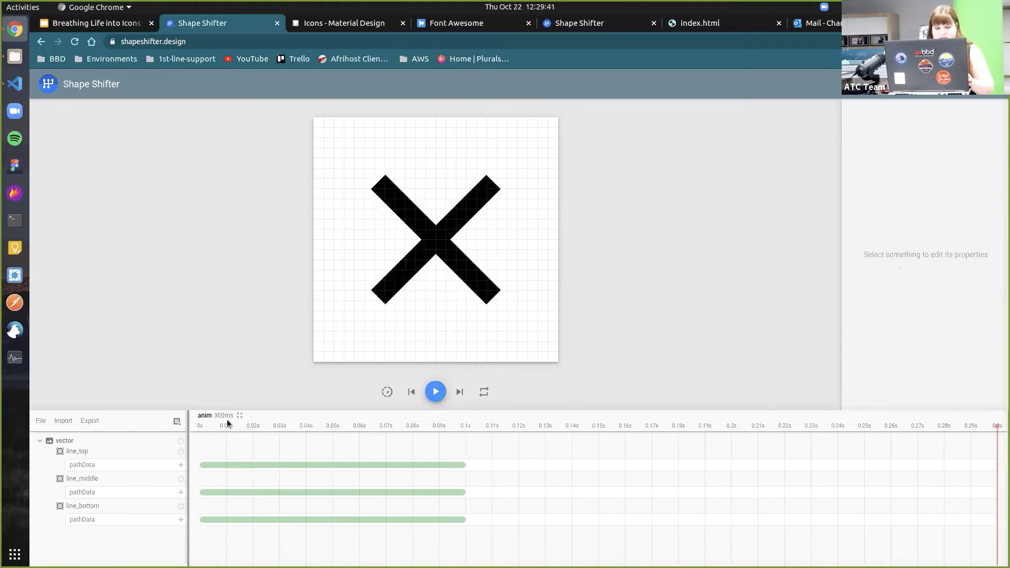
Set the animation's overall duration to 700 ms
click(225, 419)
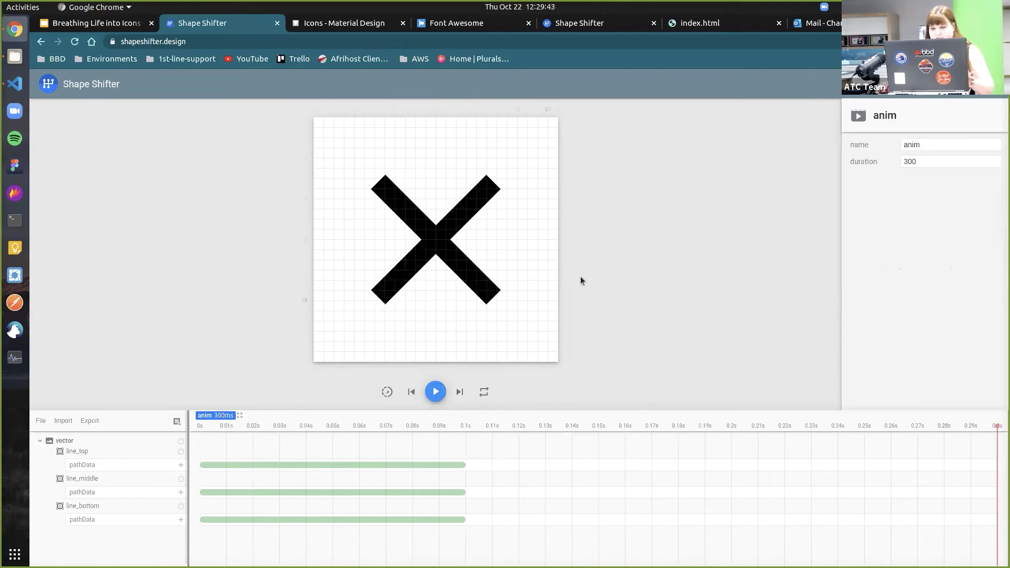
drag(913, 165, 916, 163)
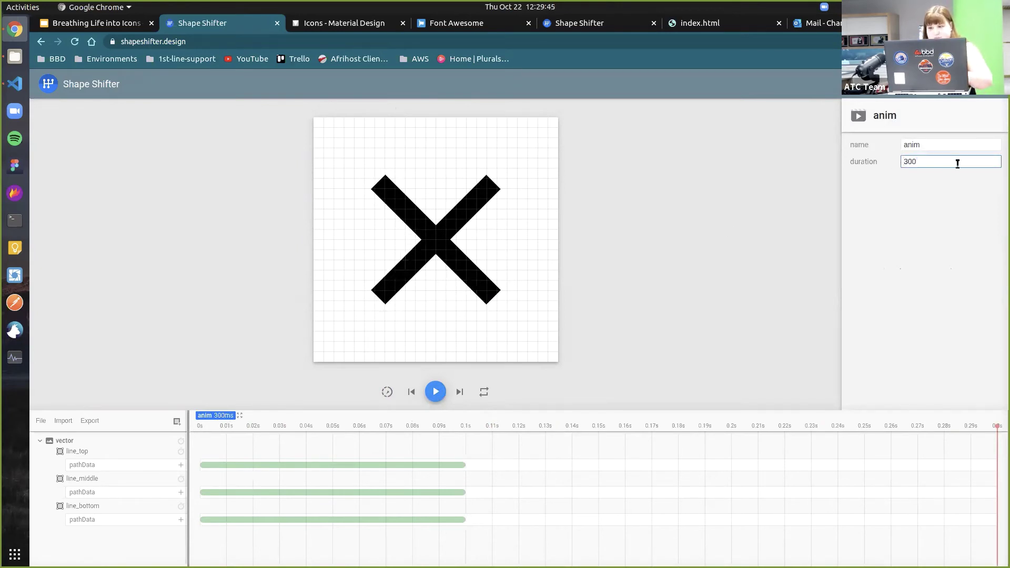
key(BackSpace)
key(BackSpace)
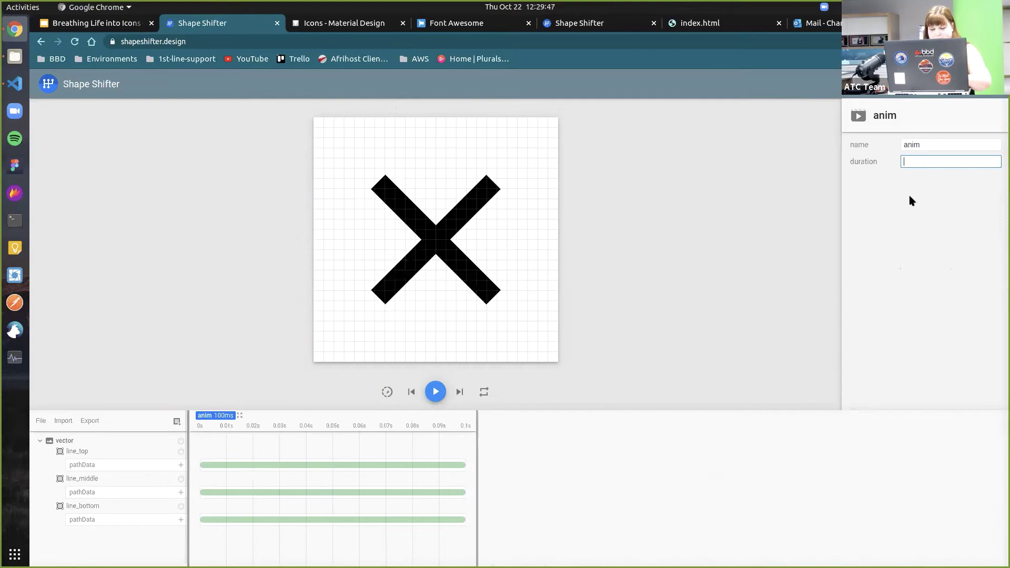
text(700)
click(467, 447)
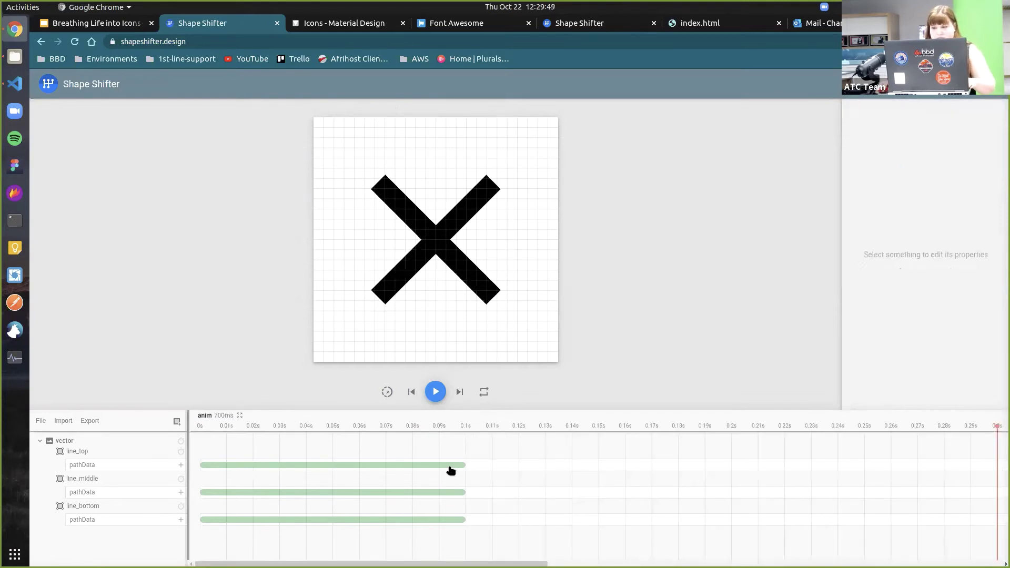
Set the end time of all three line pathData animations to 700 ms, then replay from the start
click(461, 469)
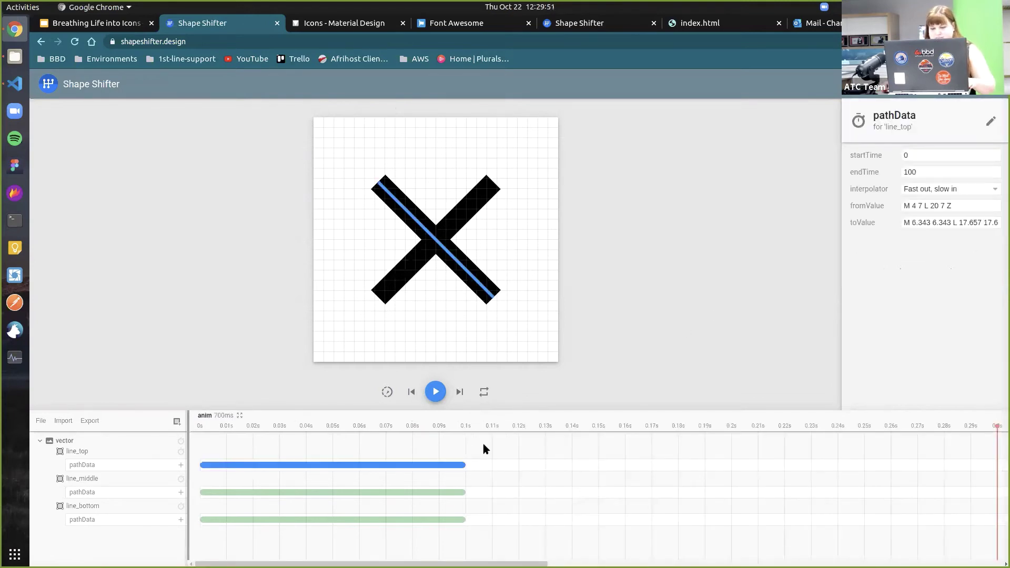
drag(937, 172, 890, 167)
text(700)
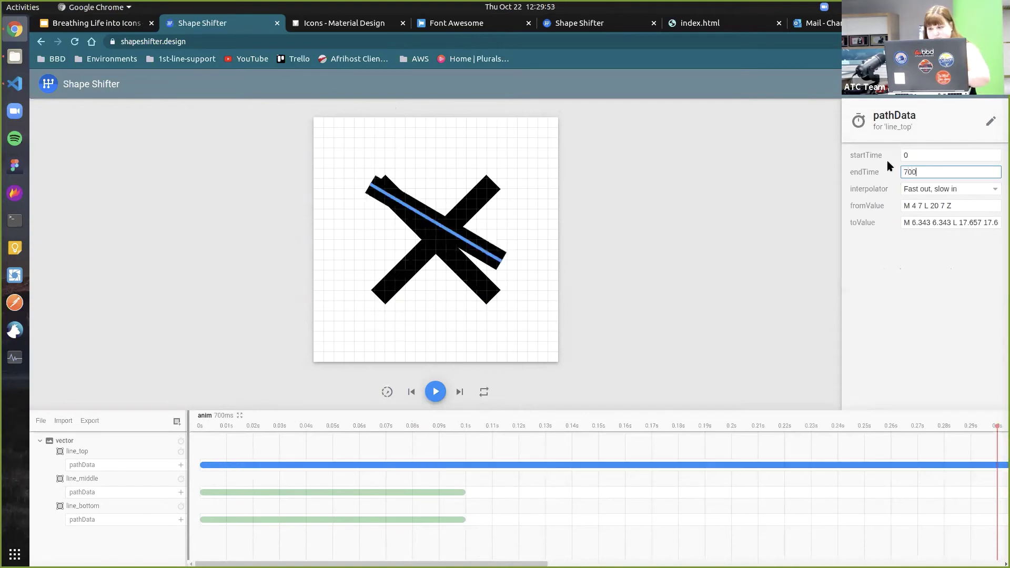
click(439, 493)
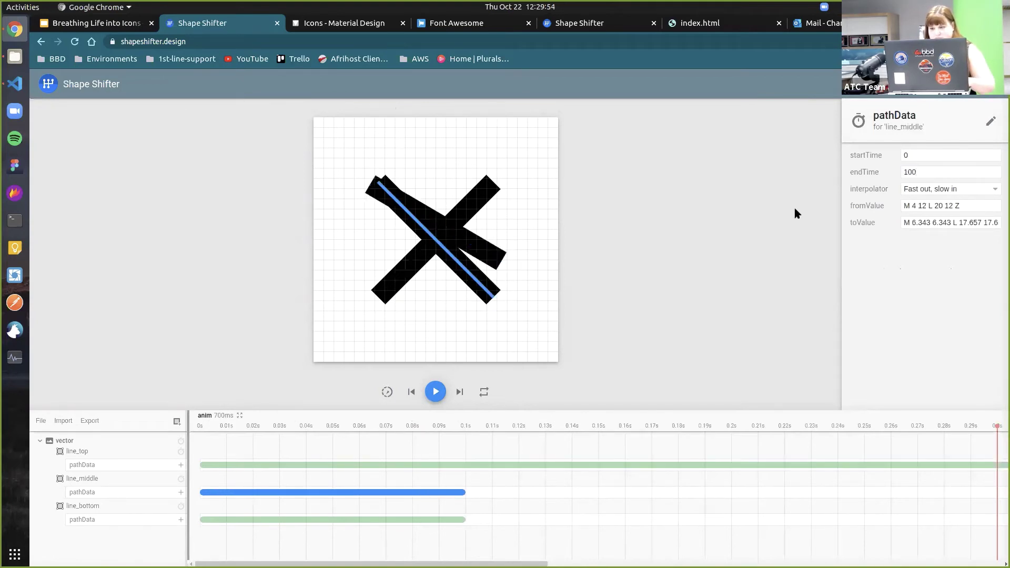
double_click(921, 172)
text(799)
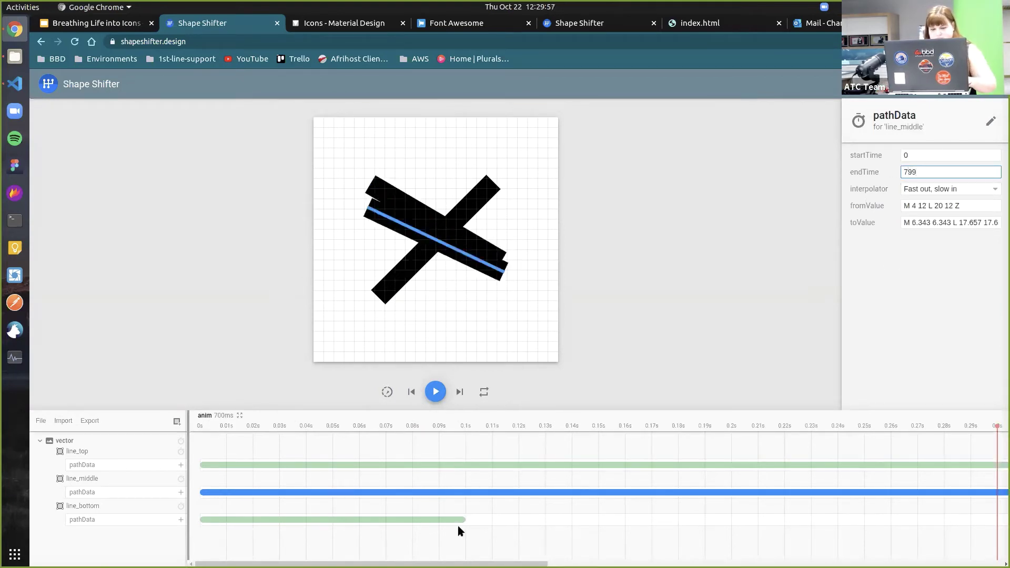
click(456, 523)
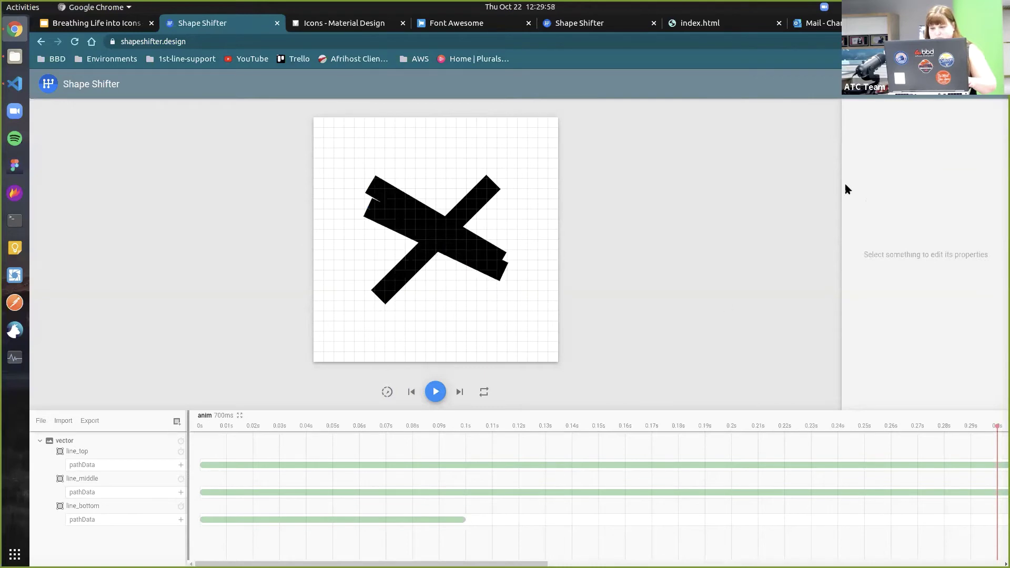
click(456, 520)
double_click(919, 172)
text(700)
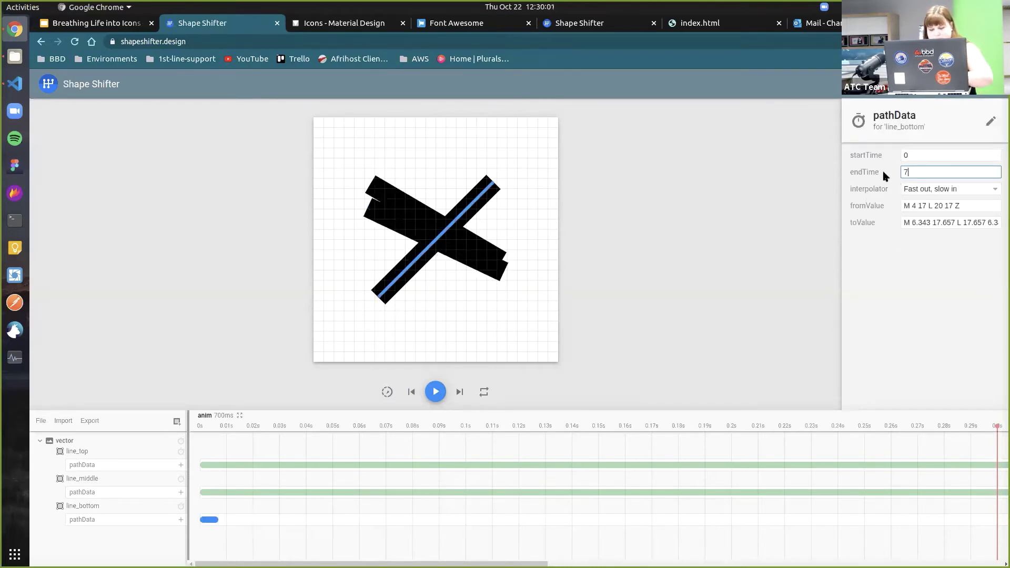
click(200, 427)
click(435, 393)
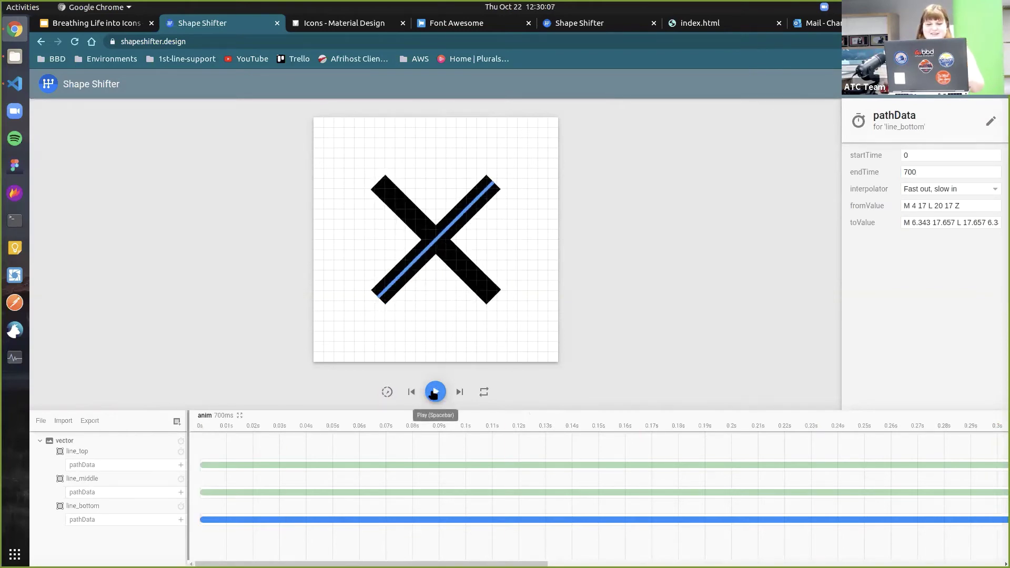
Export the hamburger-to-X animation as an SVG spritesheet zip
click(177, 423)
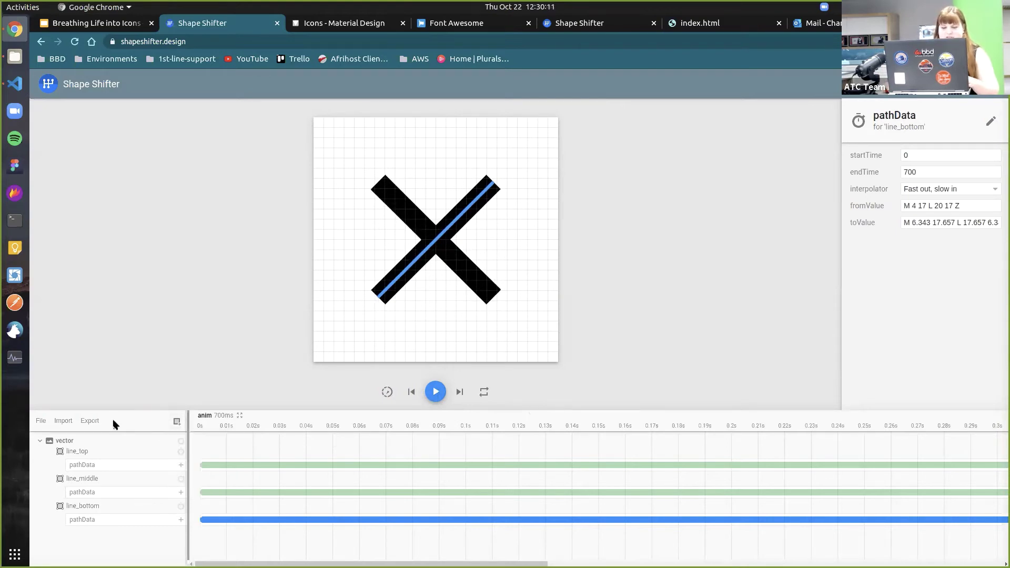
click(94, 421)
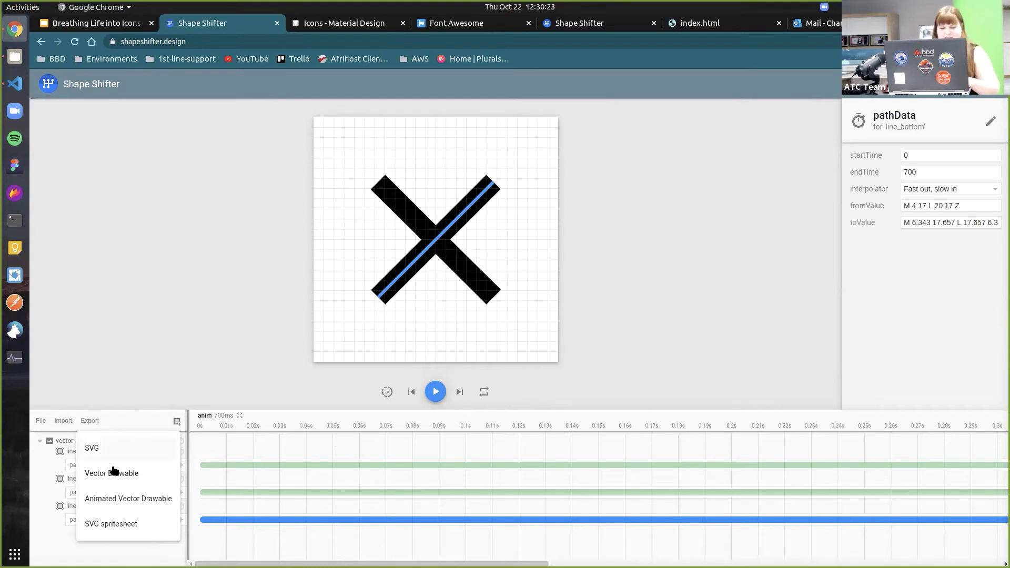
click(131, 523)
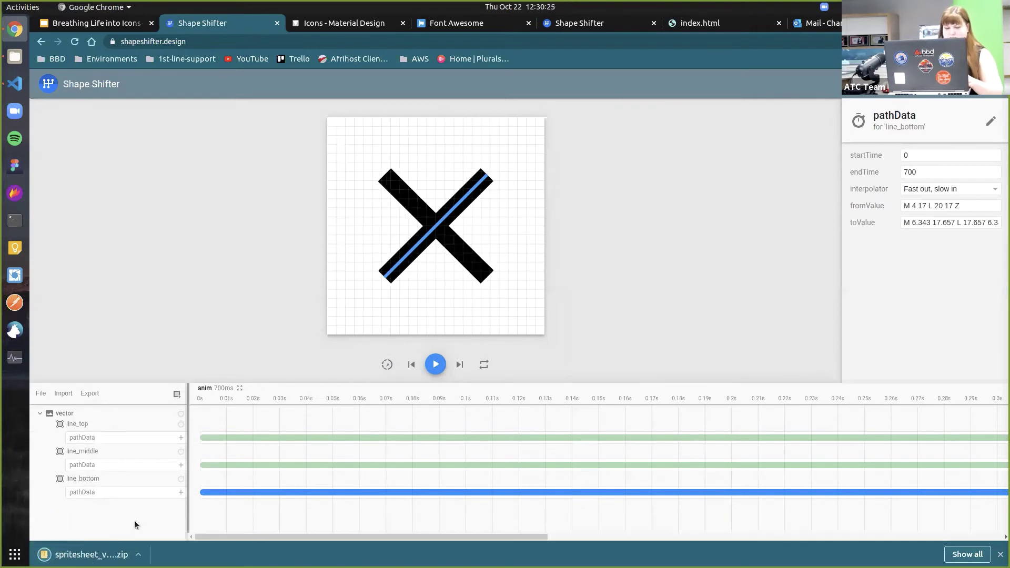
Open the downloaded spritesheet_vector.zip in Archive Manager and bring up Files on the Demo folder
click(138, 555)
click(162, 522)
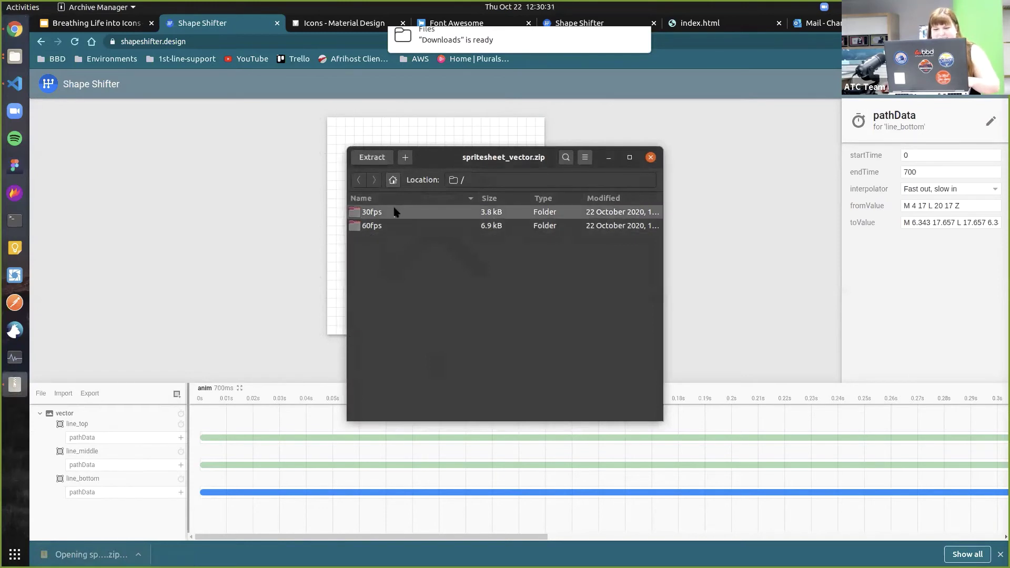
click(371, 213)
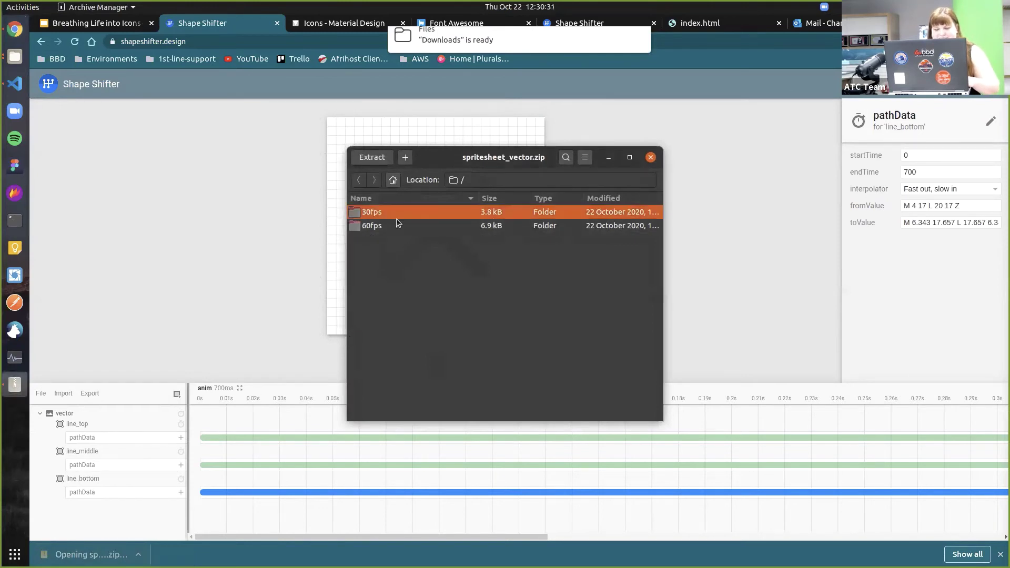
click(14, 56)
click(361, 410)
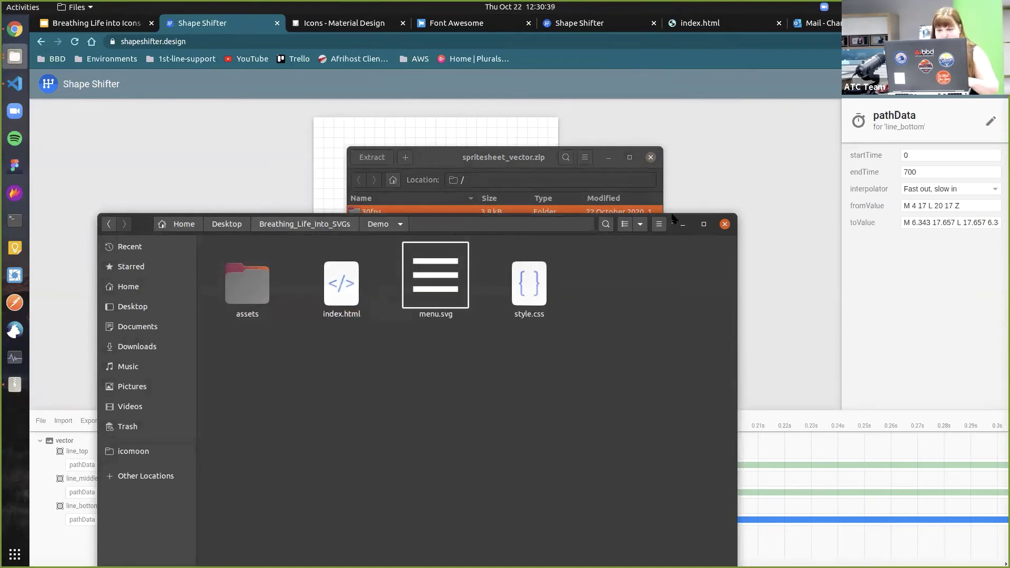
Move spritesheet_vector.zip from Downloads into Desktop > Breathing_Life_Into_SVGs > Demo
drag(672, 218, 719, 34)
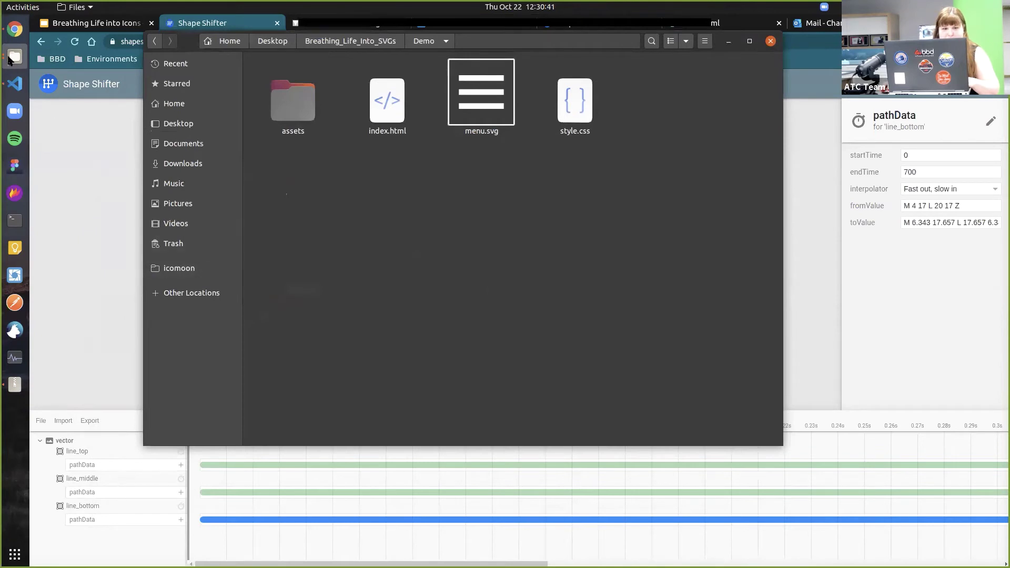
click(182, 164)
click(282, 113)
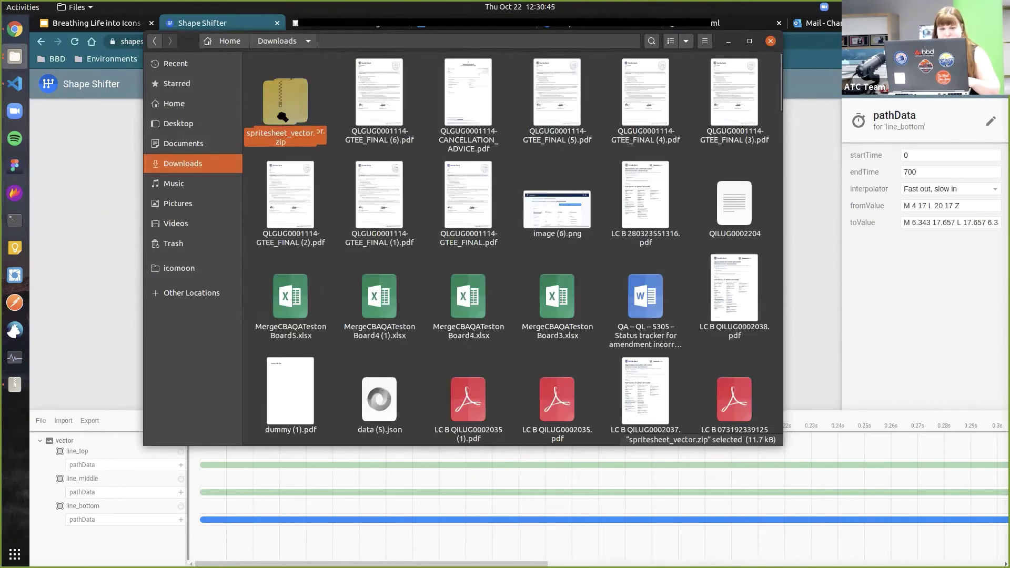
drag(283, 115, 188, 129)
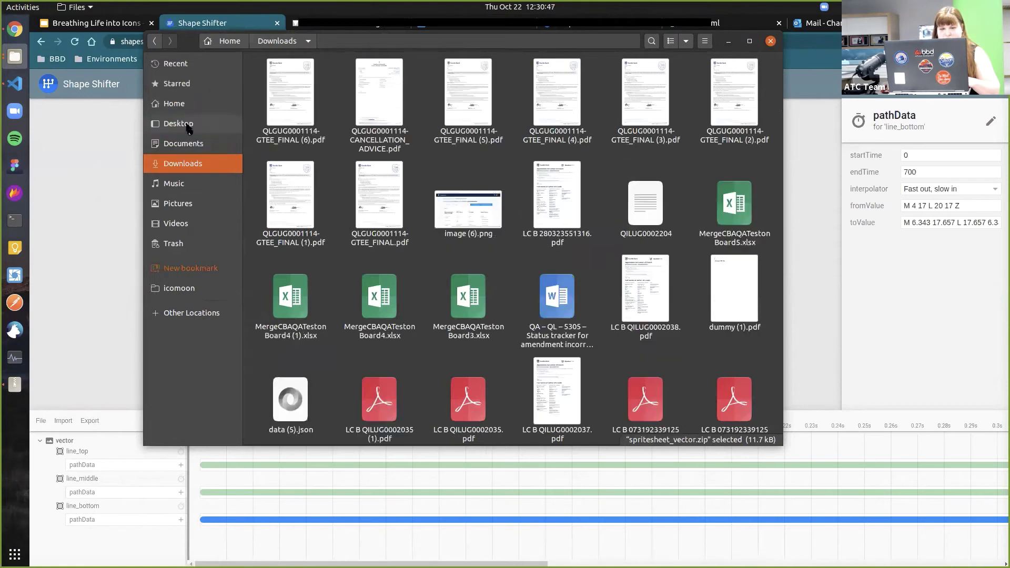
click(187, 126)
drag(377, 184, 468, 105)
double_click(468, 103)
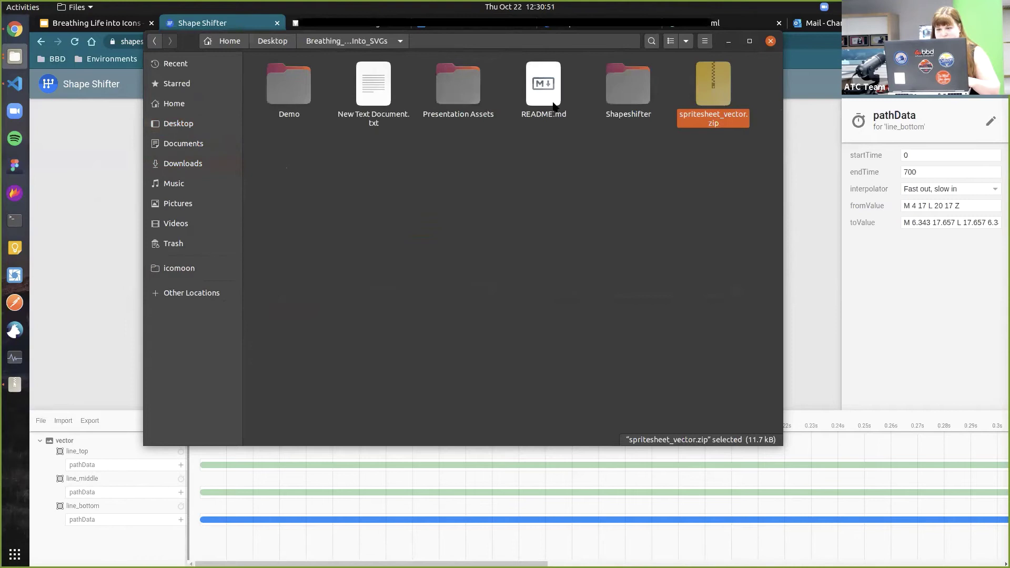
drag(722, 82, 289, 85)
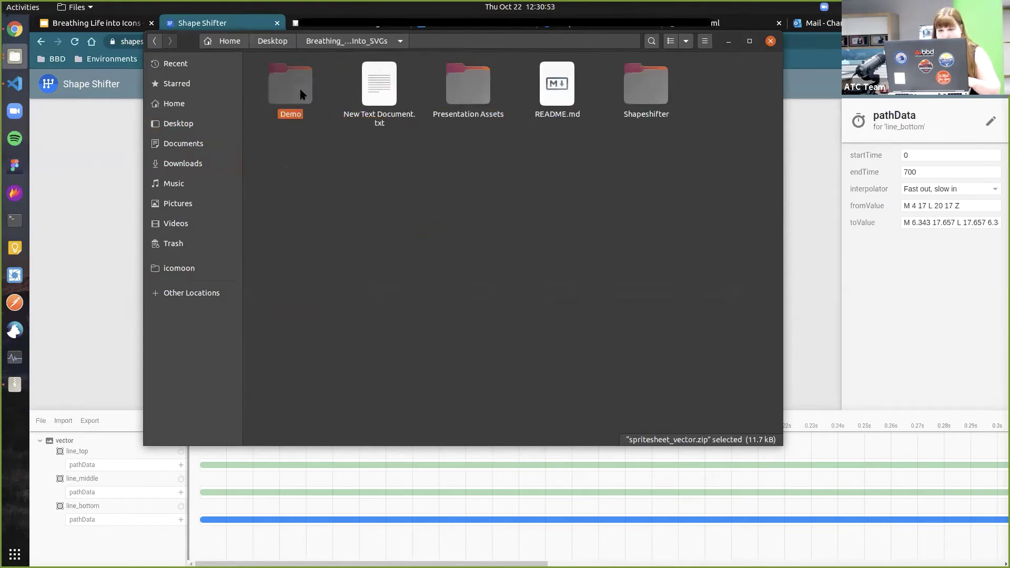
double_click(290, 85)
Extract the zip in Demo and open spritesheet_vector/30fps/sprite_30fps.html in Chrome
right_click(569, 95)
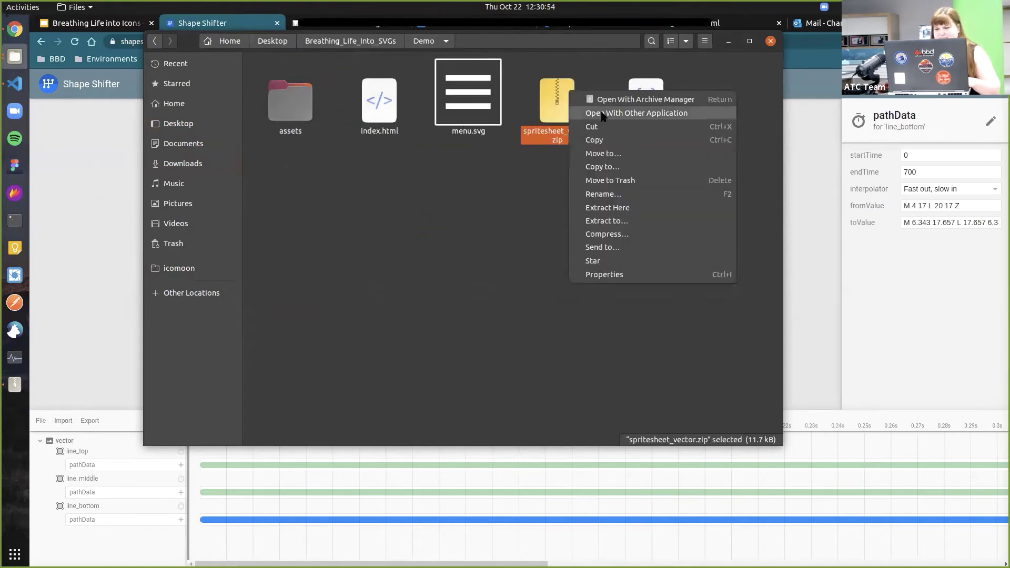
click(615, 210)
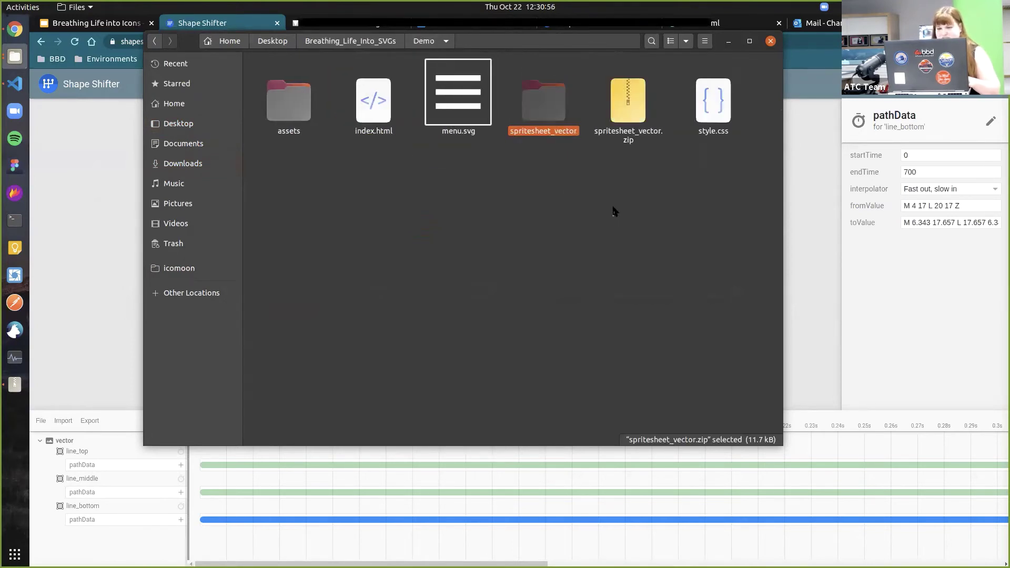
double_click(552, 114)
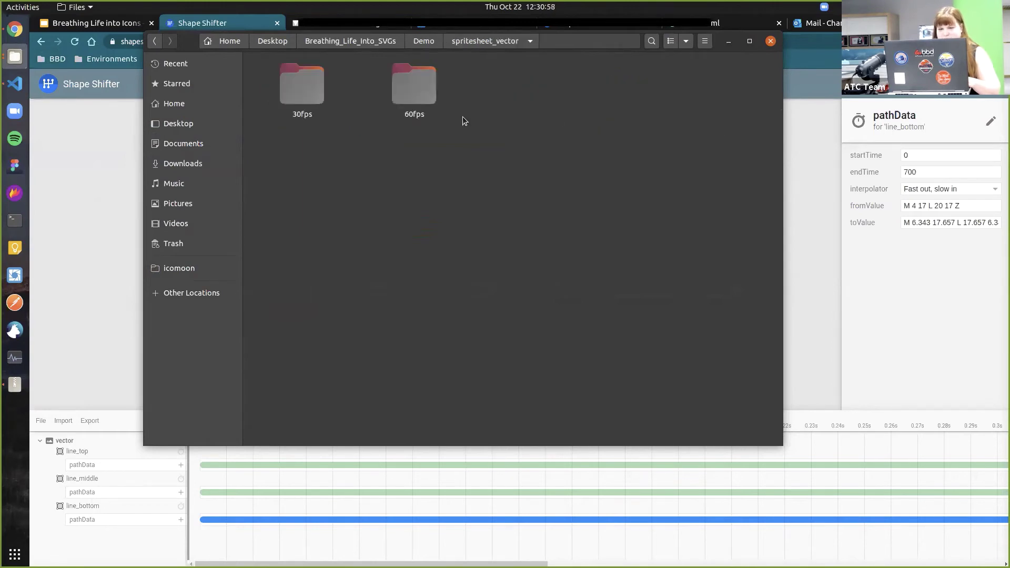
click(301, 94)
double_click(302, 94)
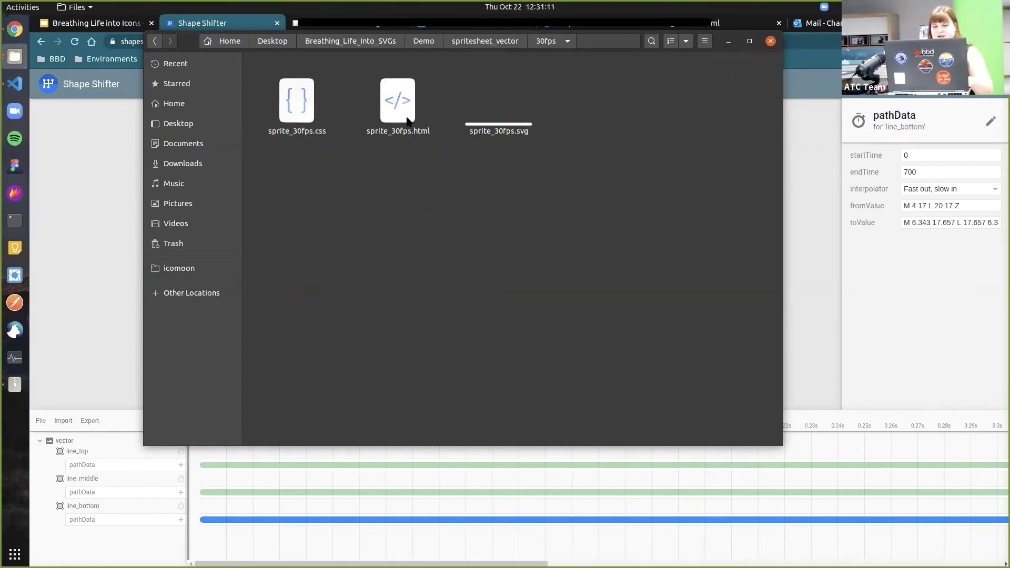
double_click(392, 106)
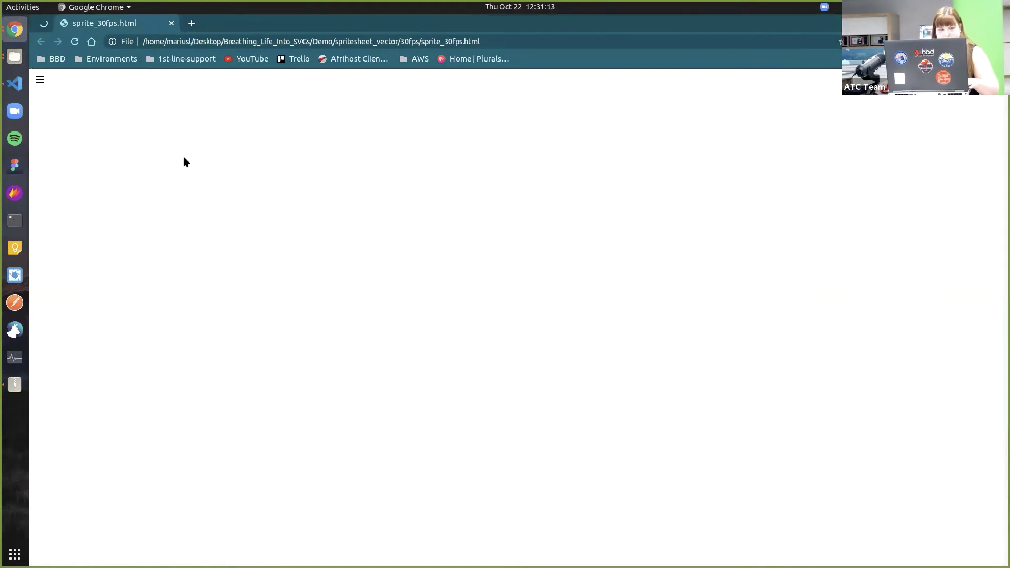
Zoom in on the sprite_30fps.html page, reload it to play the sprite, then bring up VS Code
key(super)
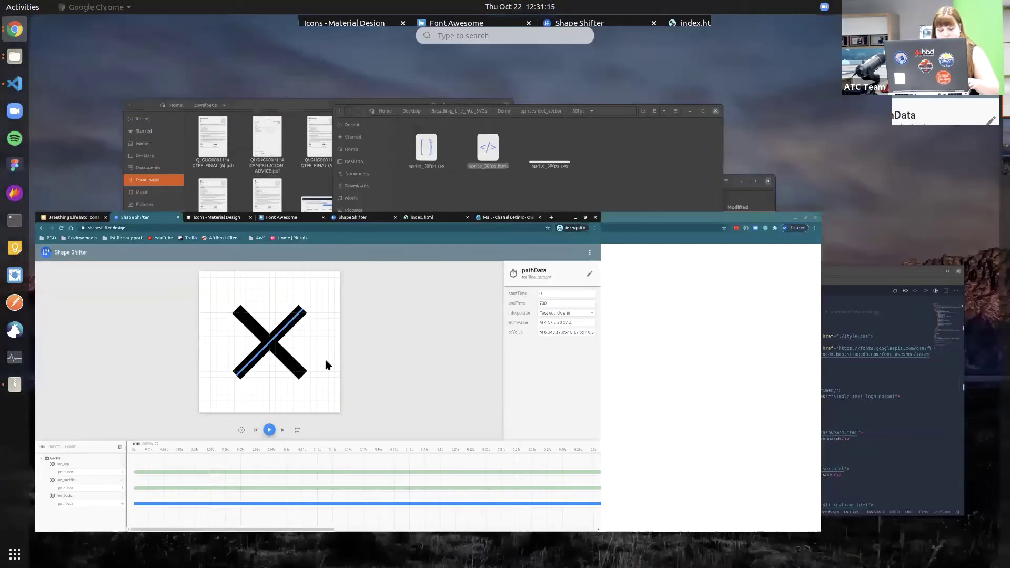
click(326, 364)
key(ctrl+plus)
key(ctrl+plus)
key(ctrl+plus)
key(ctrl+plus)
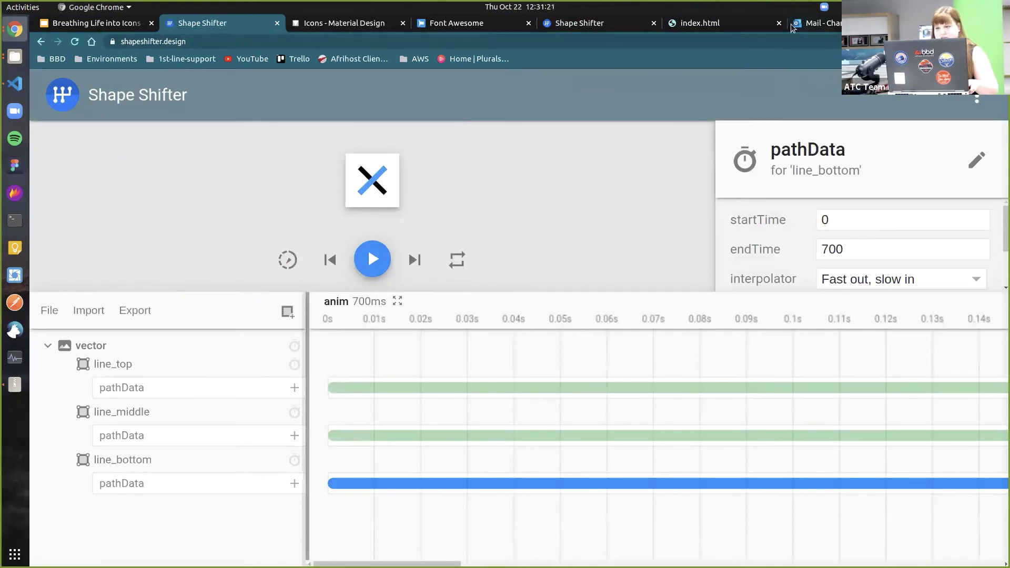
click(15, 56)
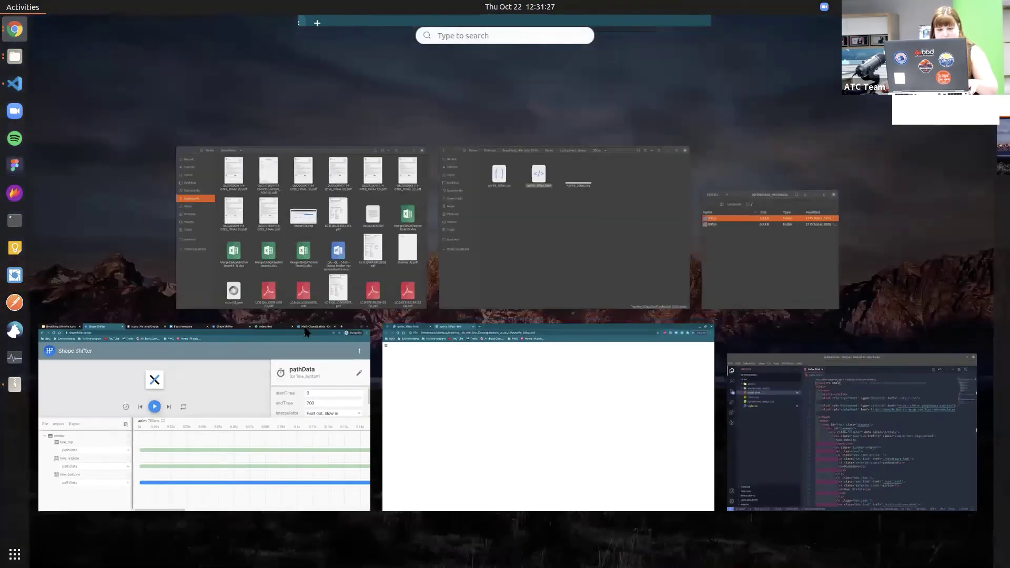
key(super)
ctrl+scroll(168, 248, up, 9)
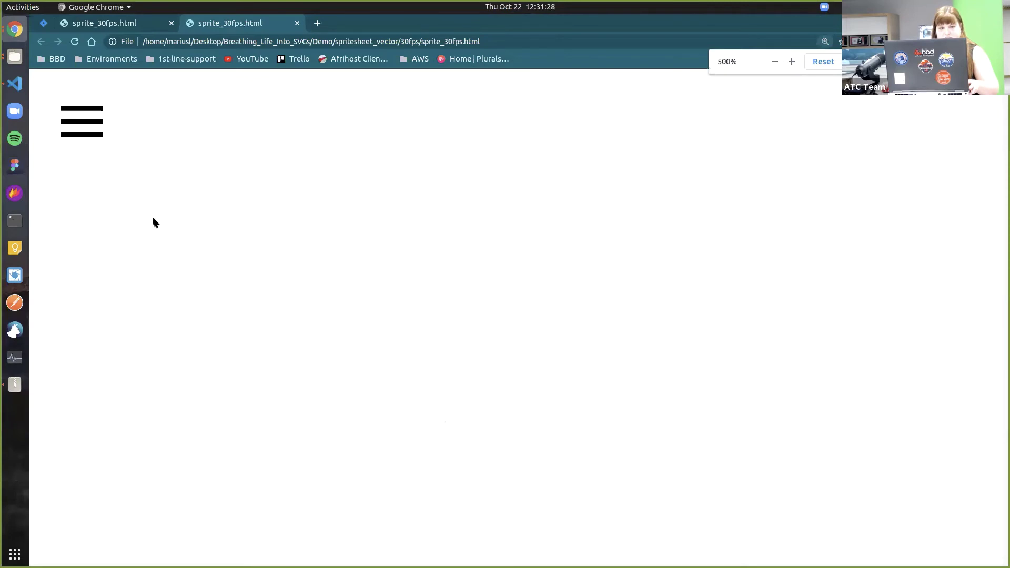
click(75, 42)
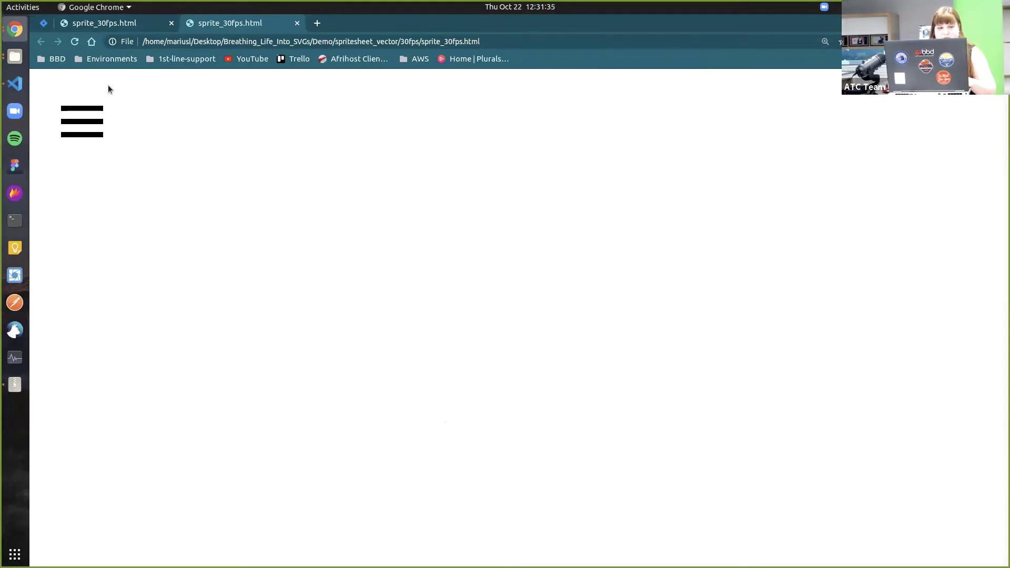
click(15, 84)
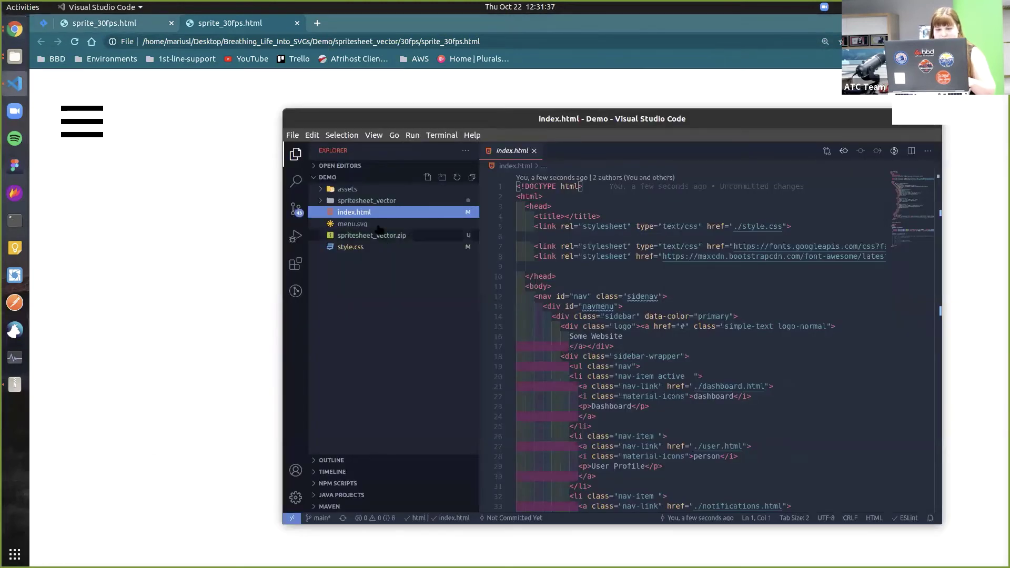
Move sprite_30fps.css, .html and .svg from spritesheet_vector/30fps into the Demo root
click(319, 202)
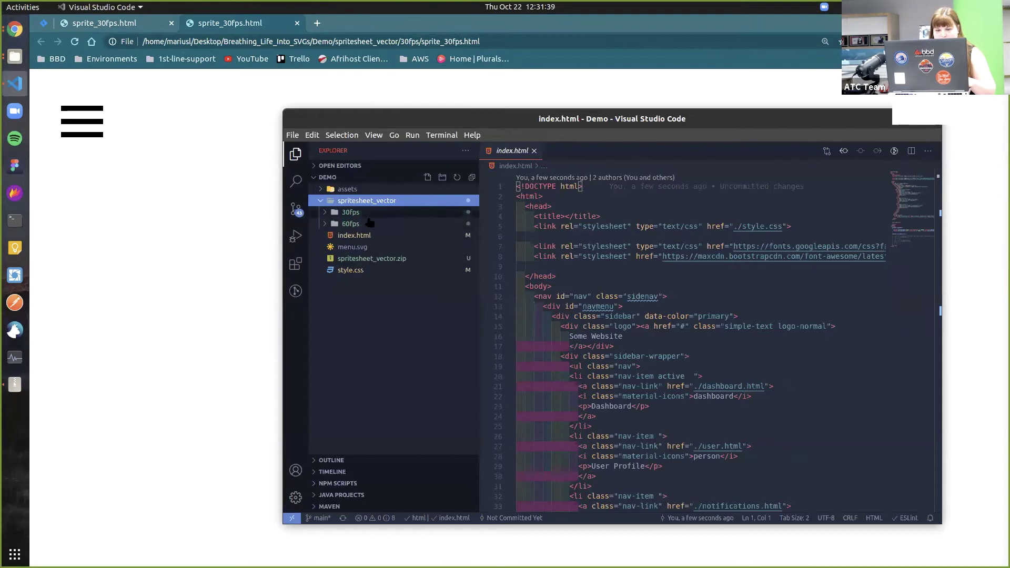
click(349, 212)
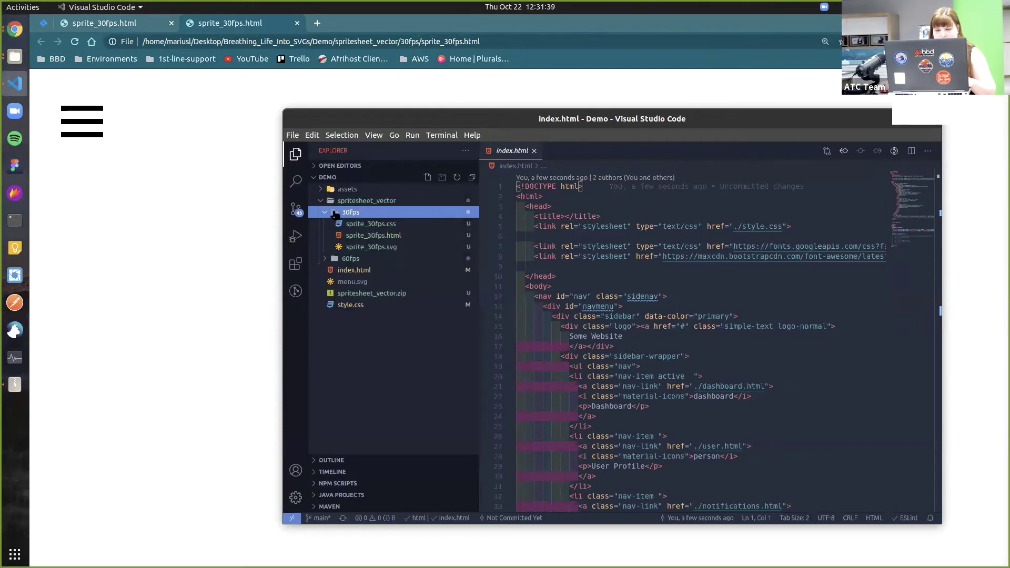
click(382, 225)
shift+click(385, 247)
drag(388, 239, 365, 355)
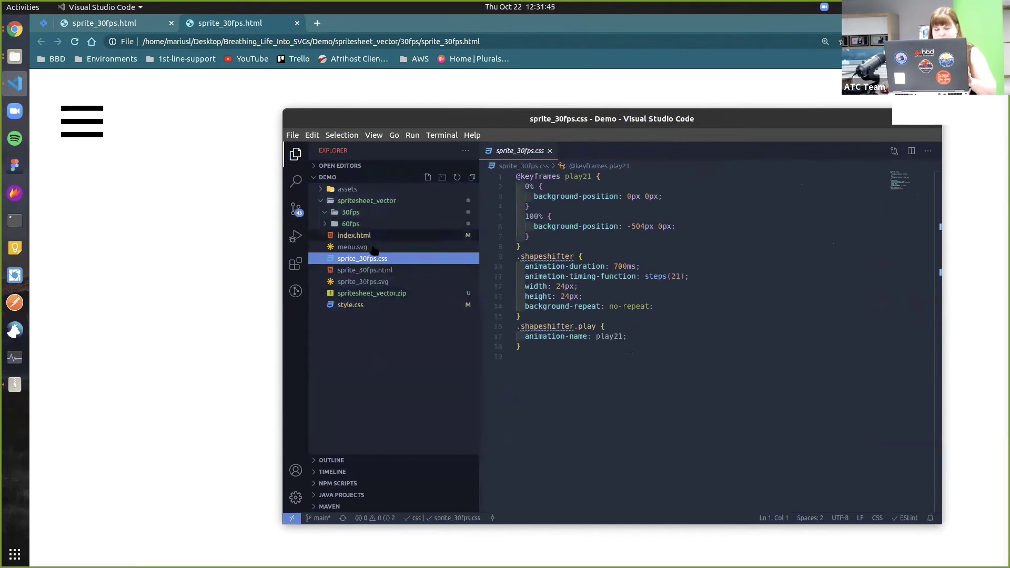
Open sprite_30fps.svg and enlarge the VS Code window
click(362, 270)
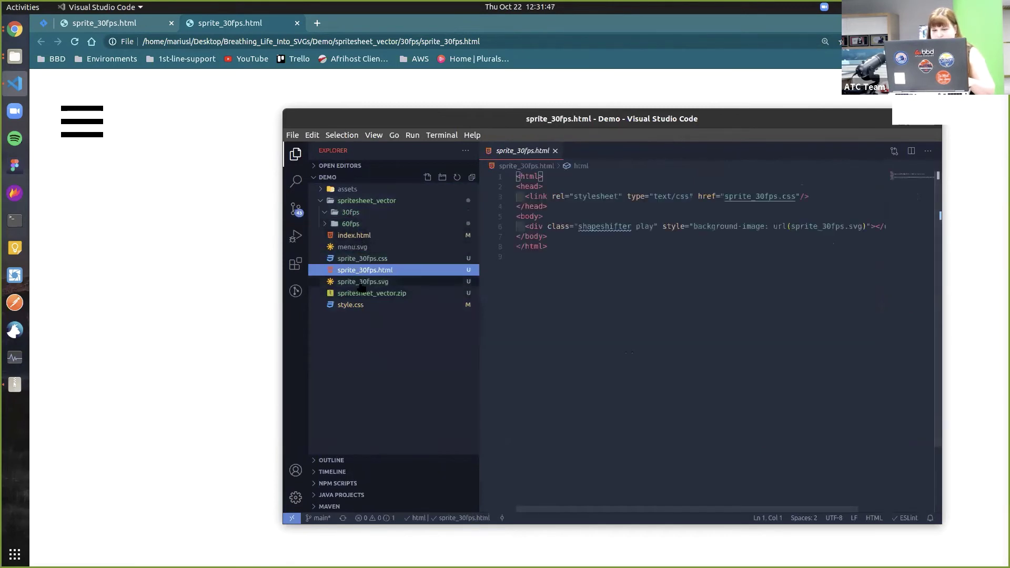
click(357, 283)
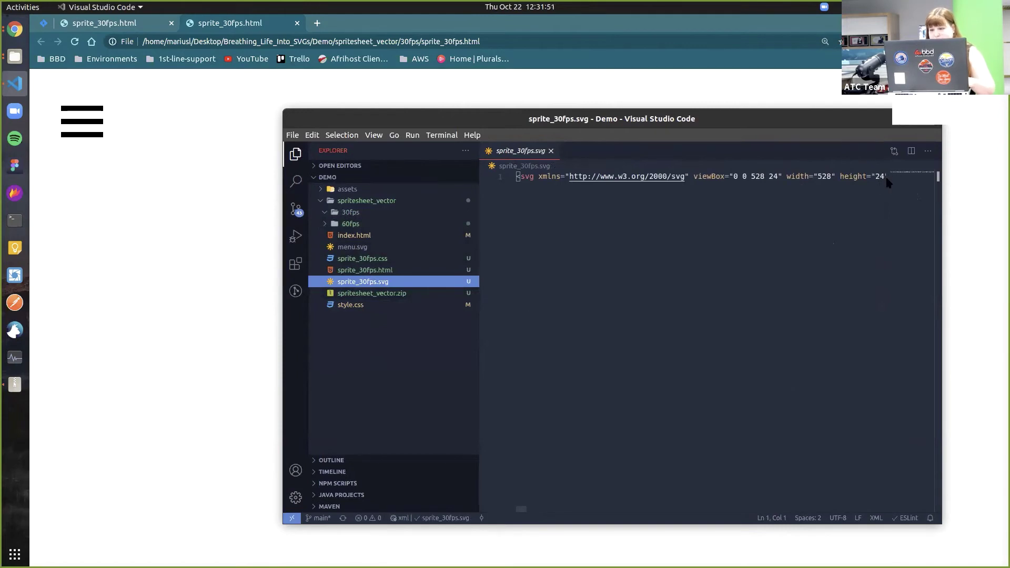
click(772, 177)
drag(726, 118, 589, 62)
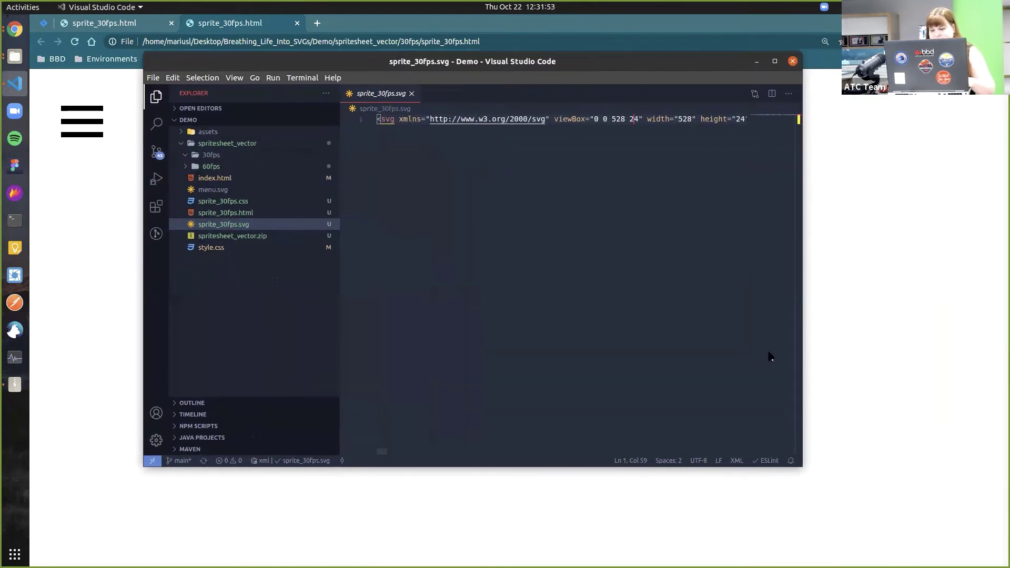
drag(800, 468, 1005, 559)
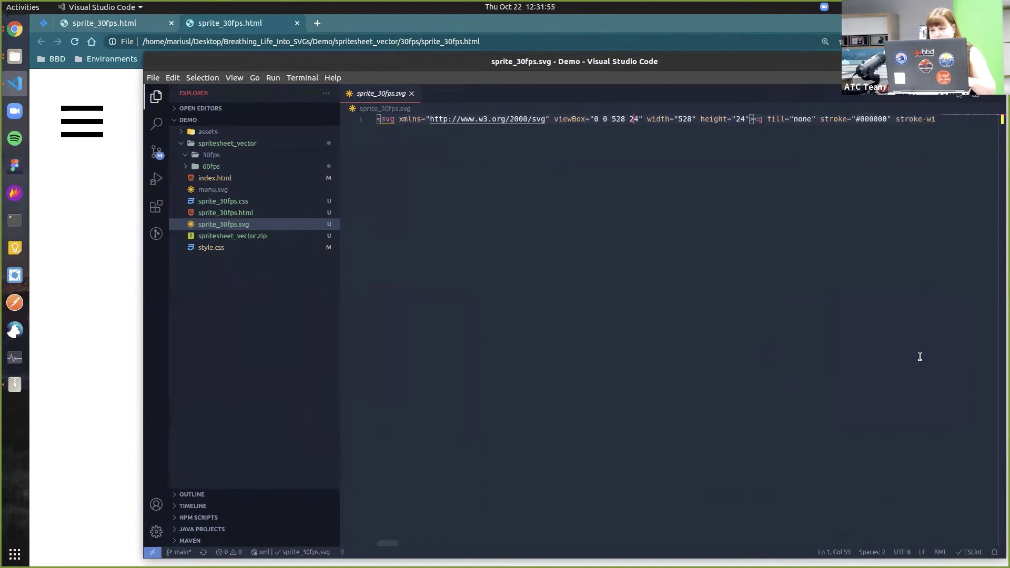
Split the SVG's single line and insert a <style> element after the svg tag
click(755, 119)
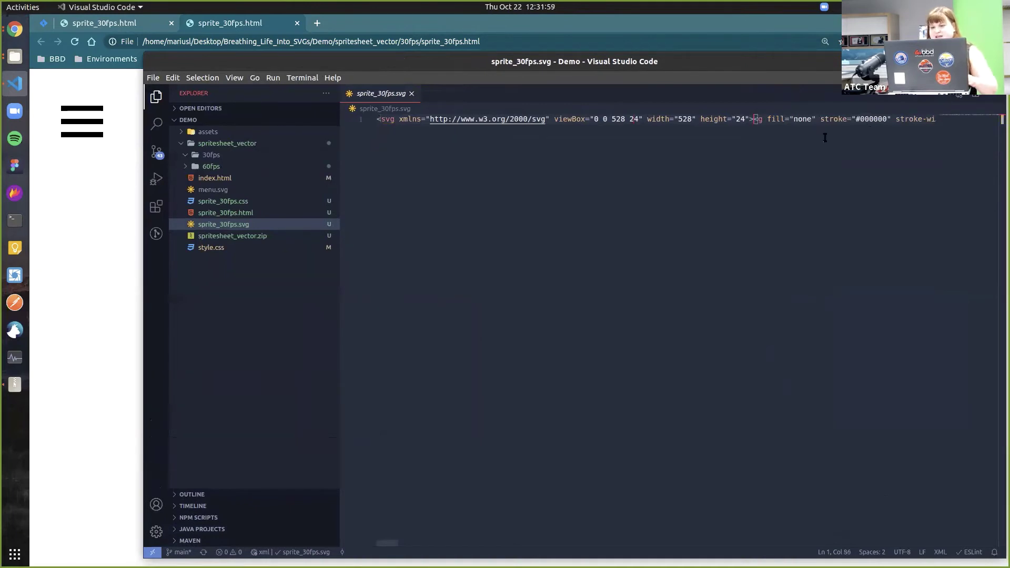
key(Return)
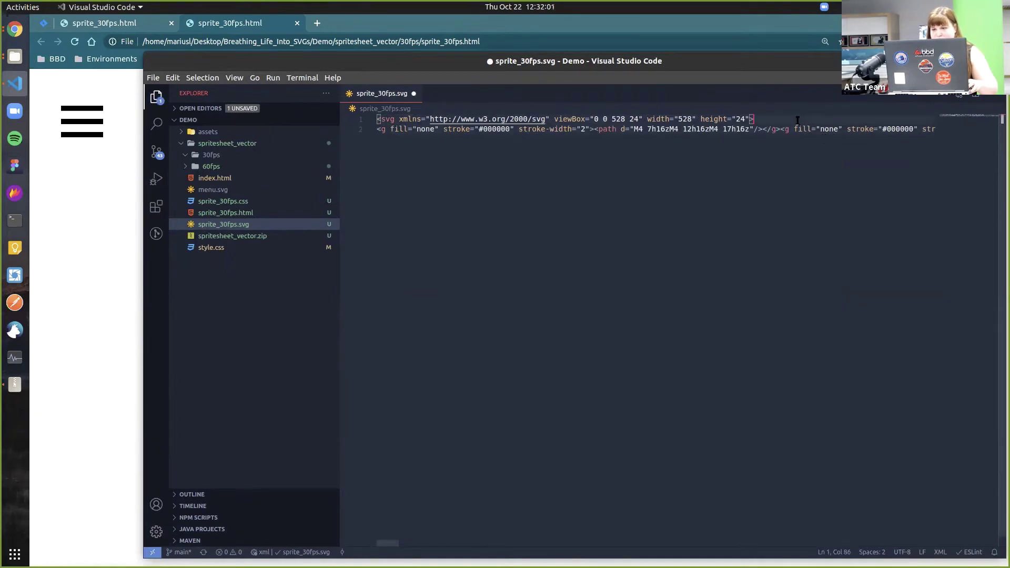
key(Return)
text(<sty)
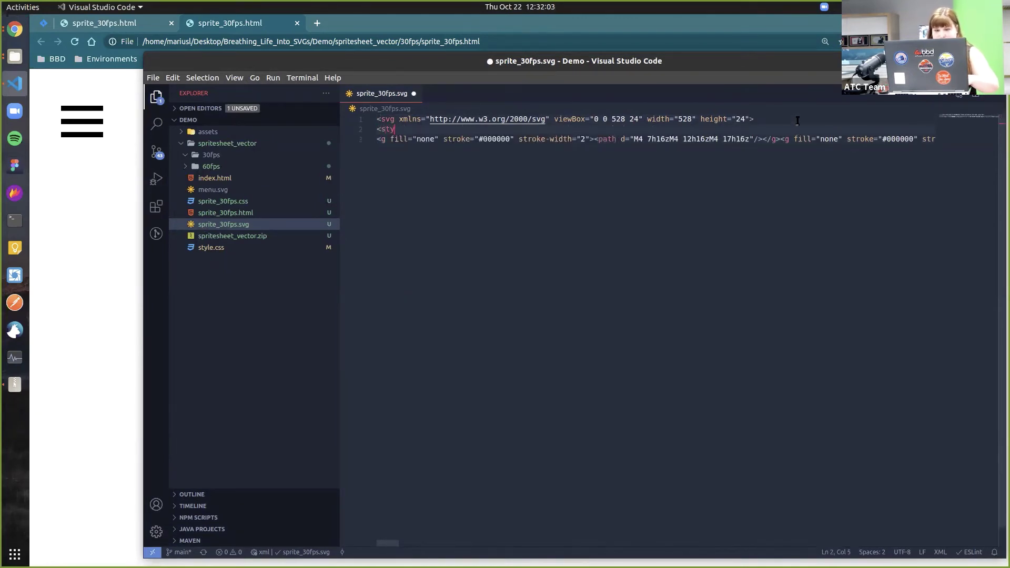
text(le)
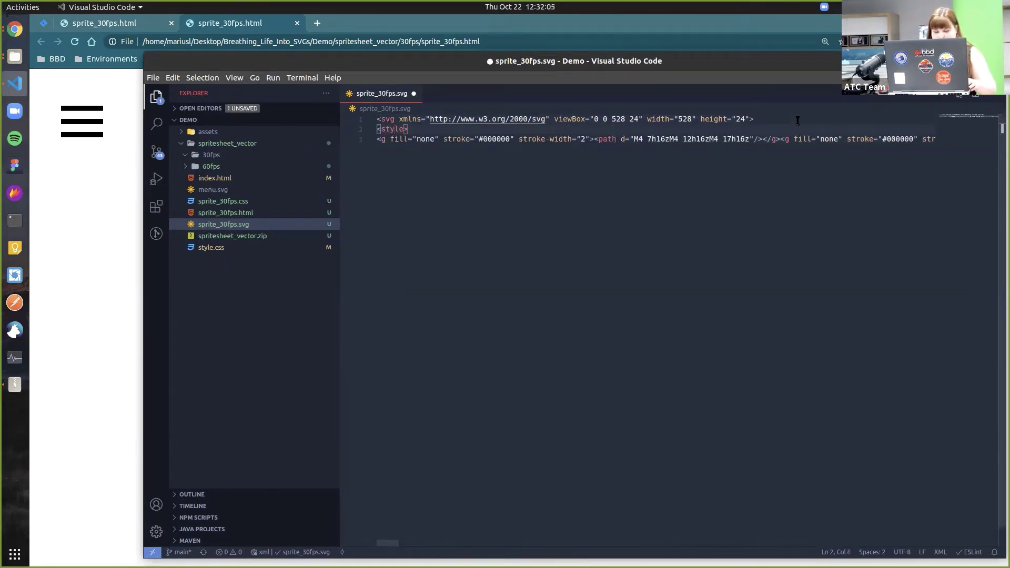
text(></style)
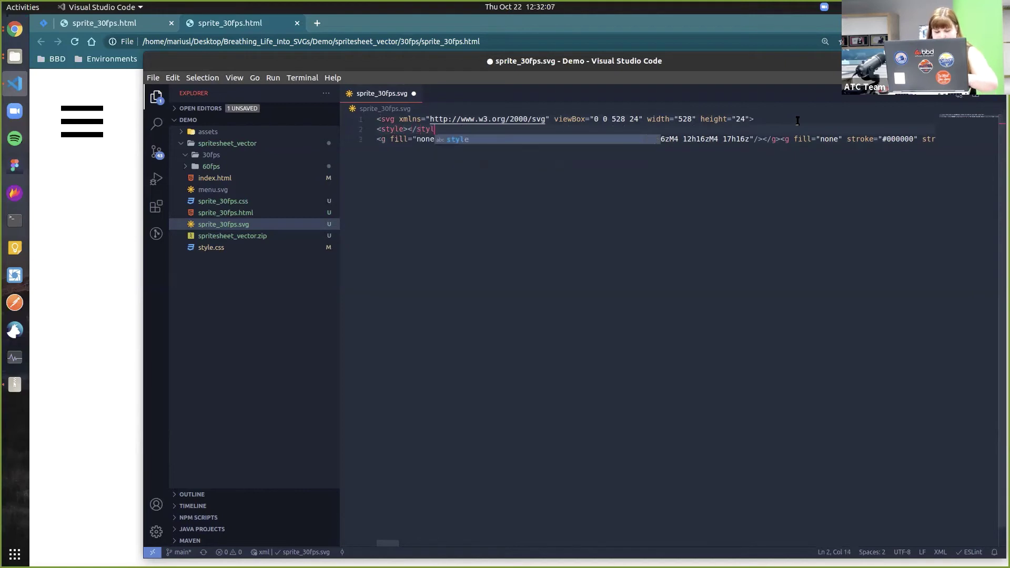
text(?)
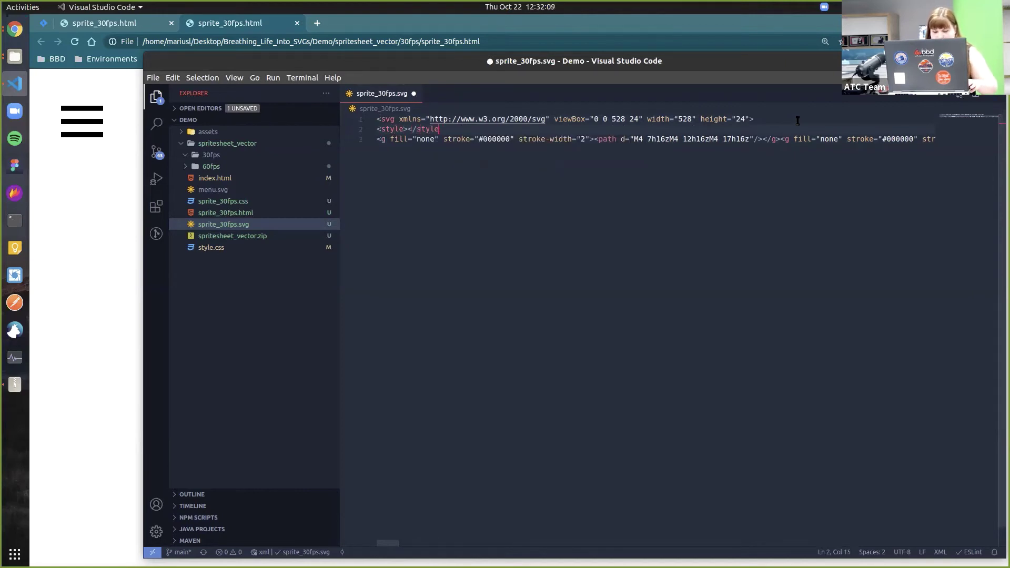
Write a g rule with stroke: #ffffff inside the style element
click(409, 131)
key(Return)
key(Return)
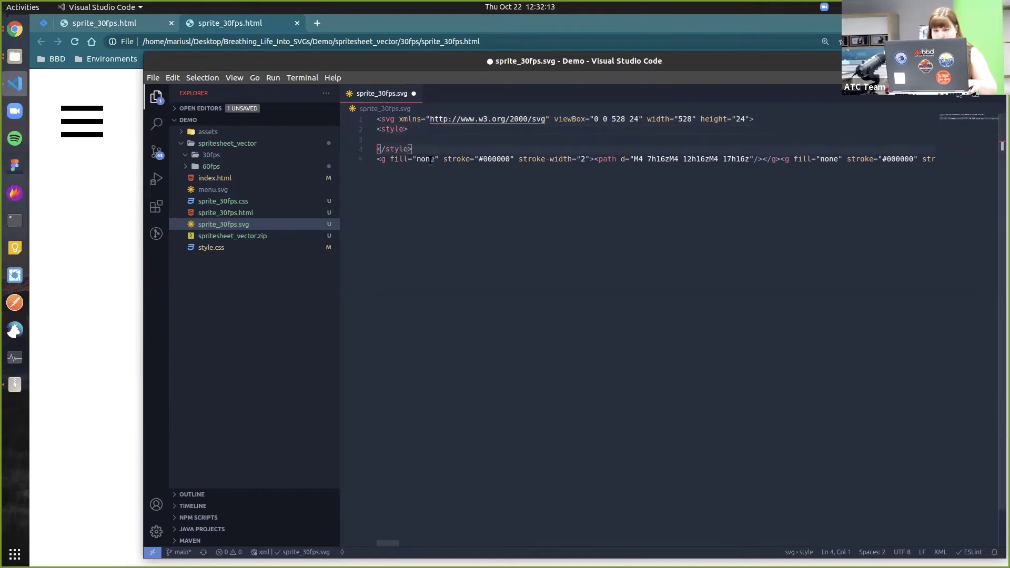
click(442, 140)
key(Tab)
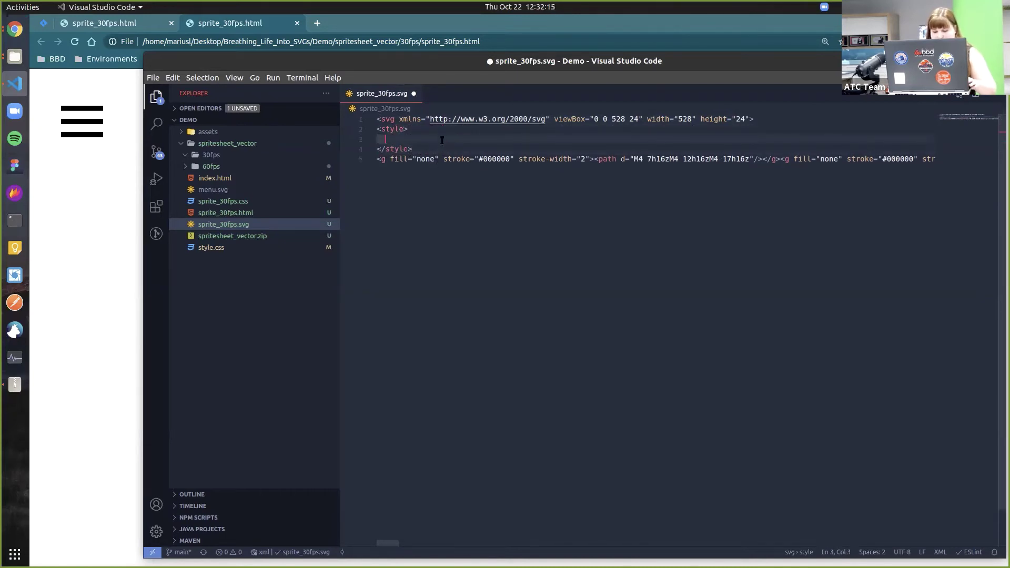
text(g{)
key(Return)
text(sy)
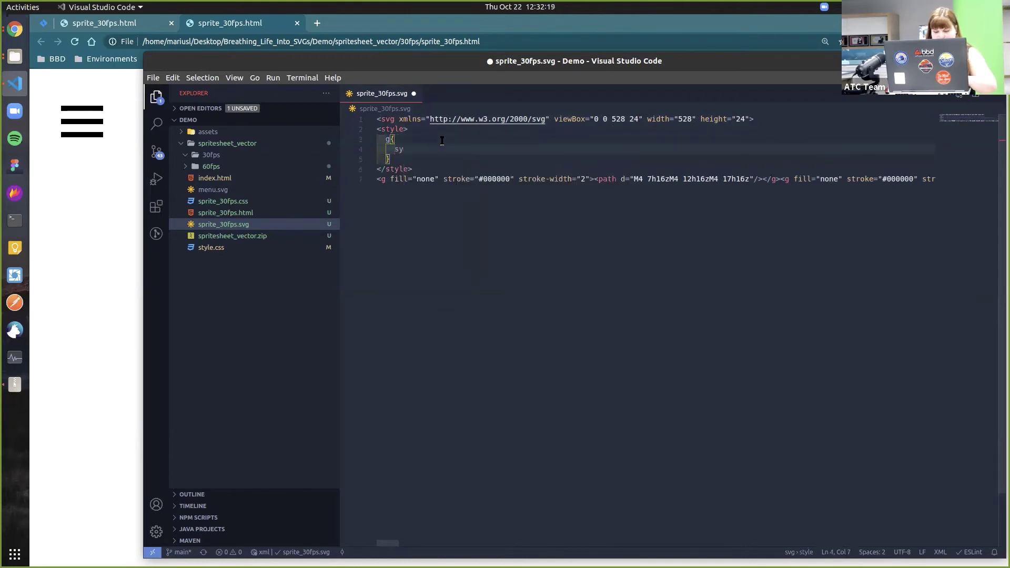
key(BackSpace)
text(troke)
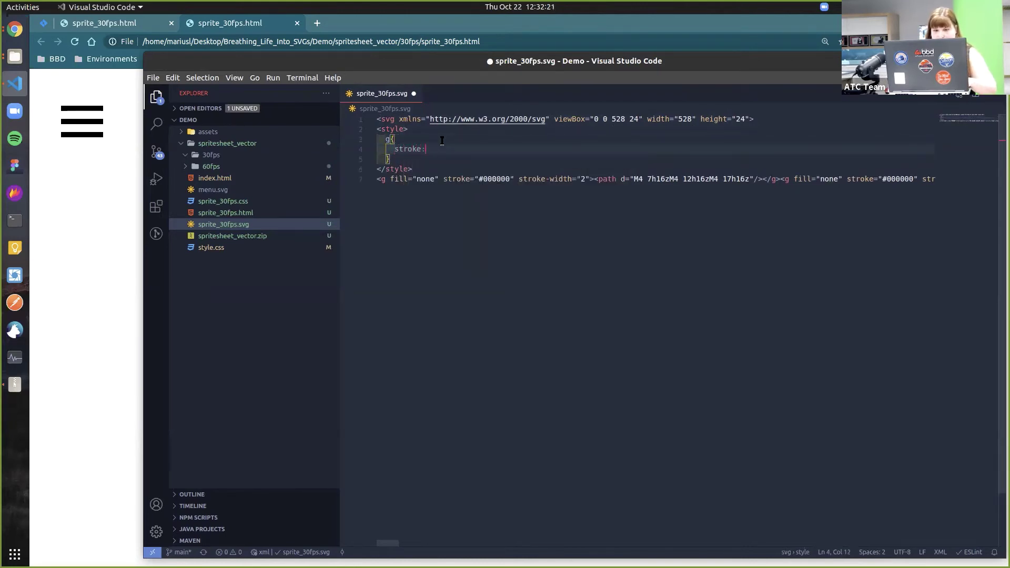
text(: whit)
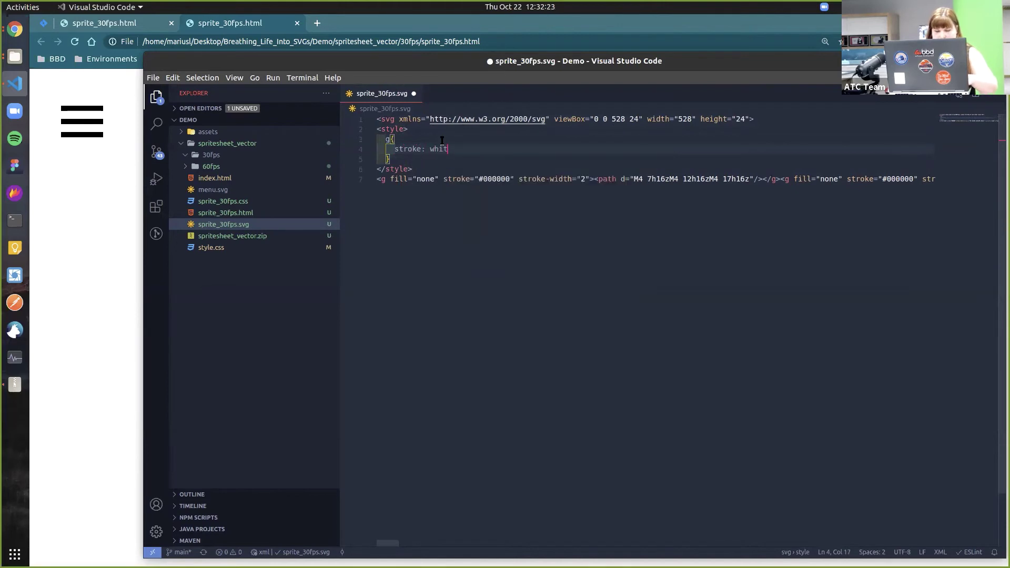
key(BackSpace)
key(BackSpace)
key(BackSpace)
key(BackSpace)
text(#)
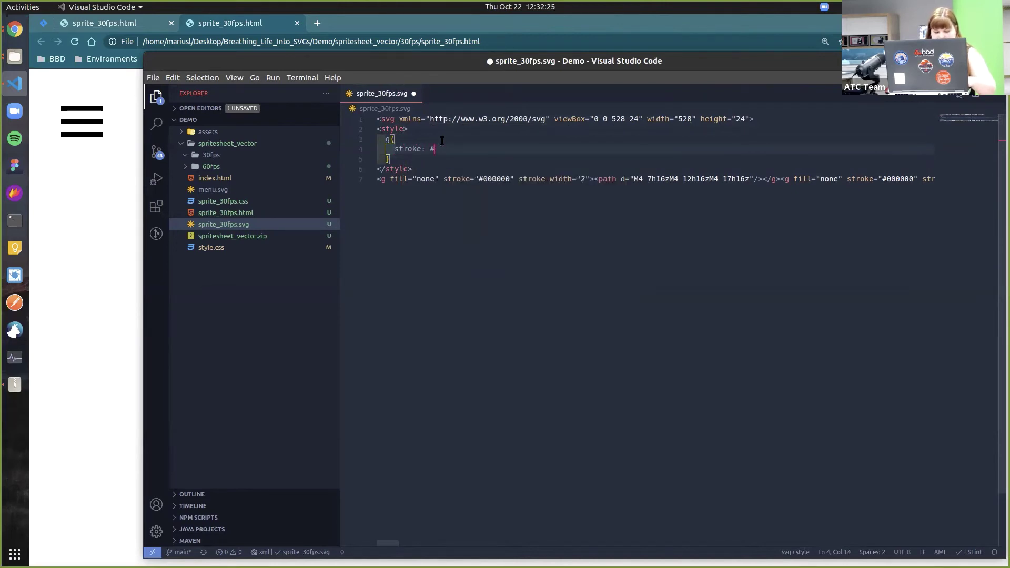
text(ffffff;)
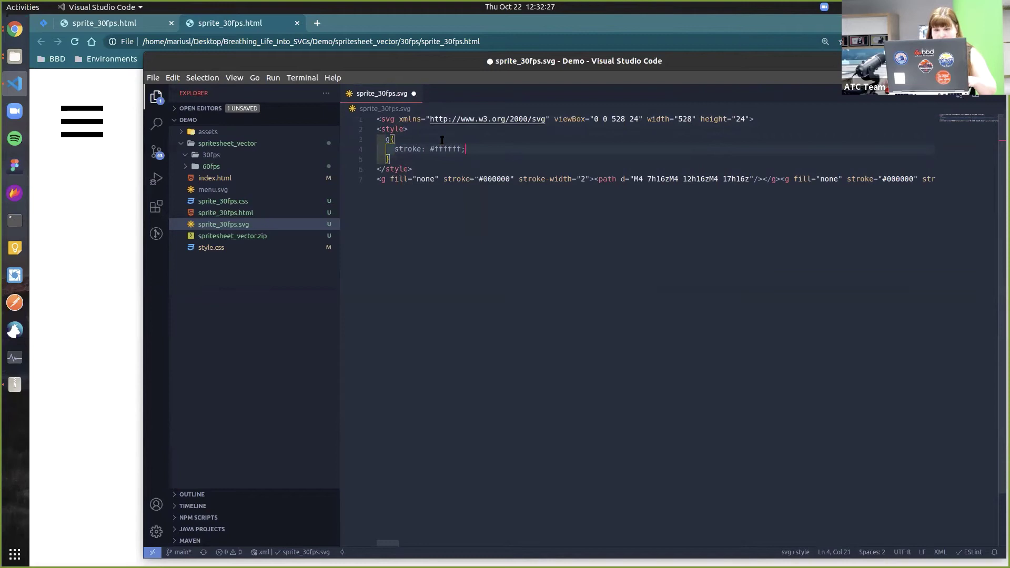
Save sprite_30fps.svg and reload the page in Chrome
key(ctrl+s)
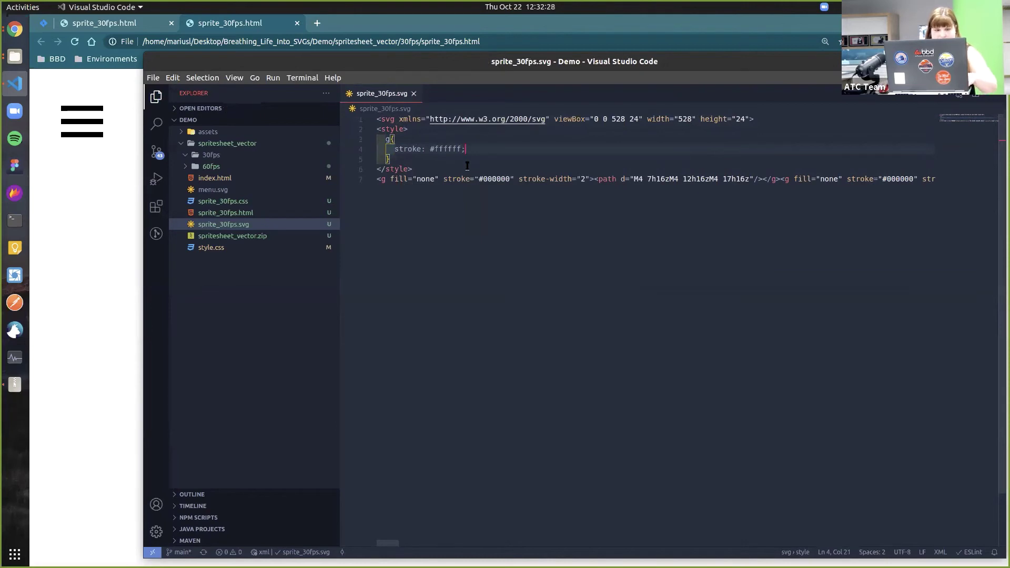
click(80, 73)
click(74, 42)
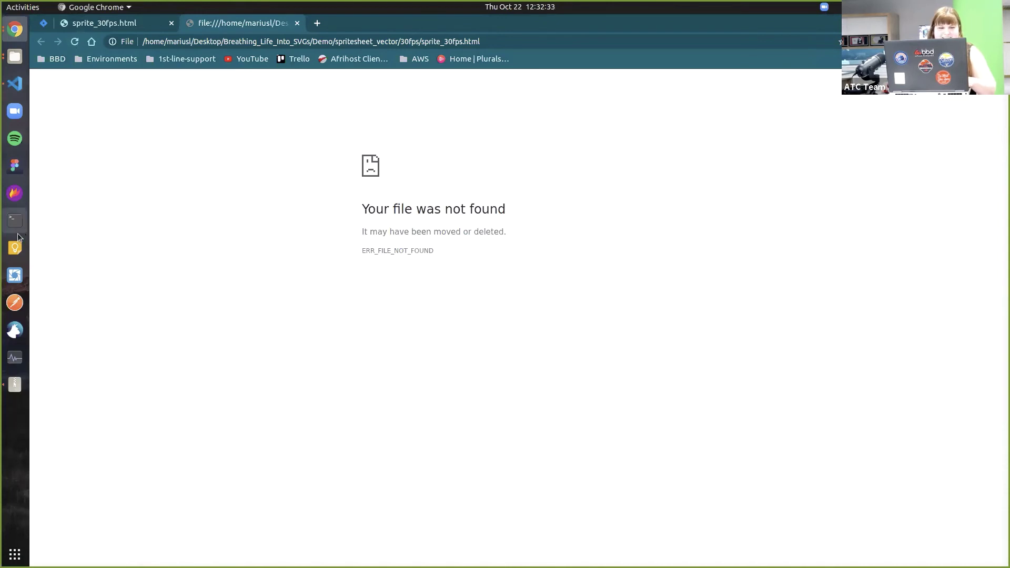
Open Demo's sprite_30fps.html in Chrome from Files, then return to VS Code
click(15, 58)
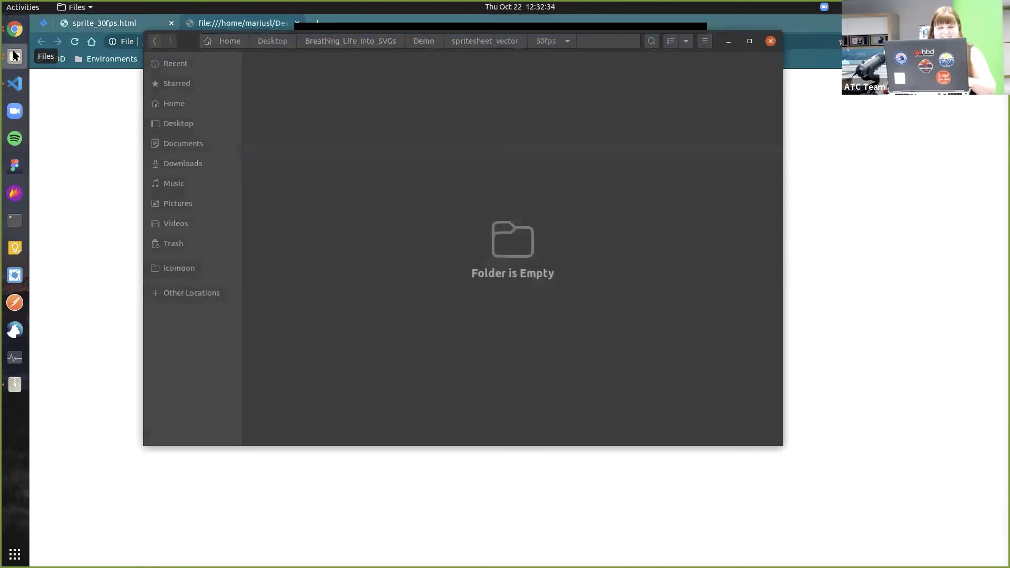
click(174, 124)
double_click(463, 103)
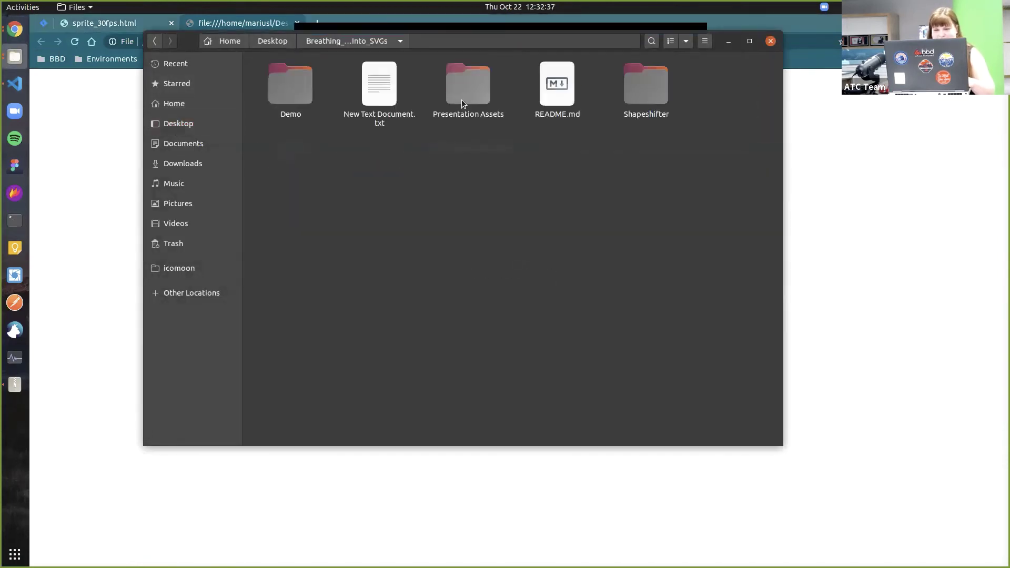
double_click(299, 93)
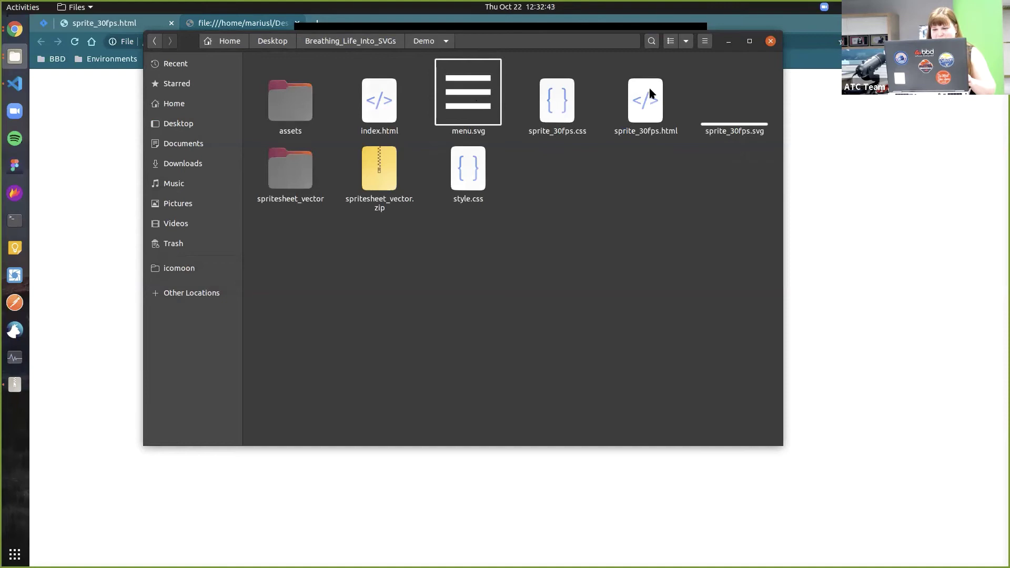
double_click(645, 105)
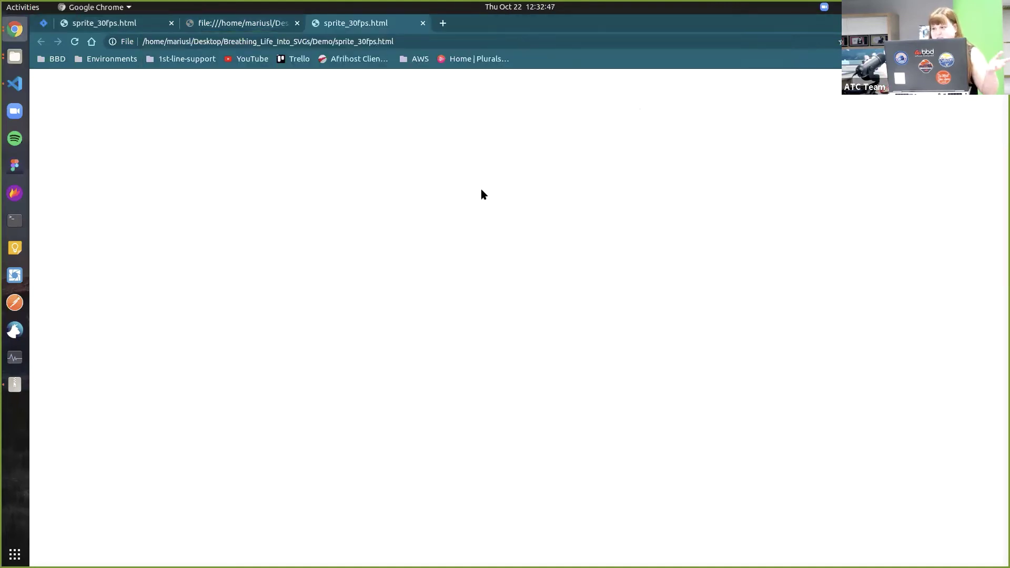
click(15, 84)
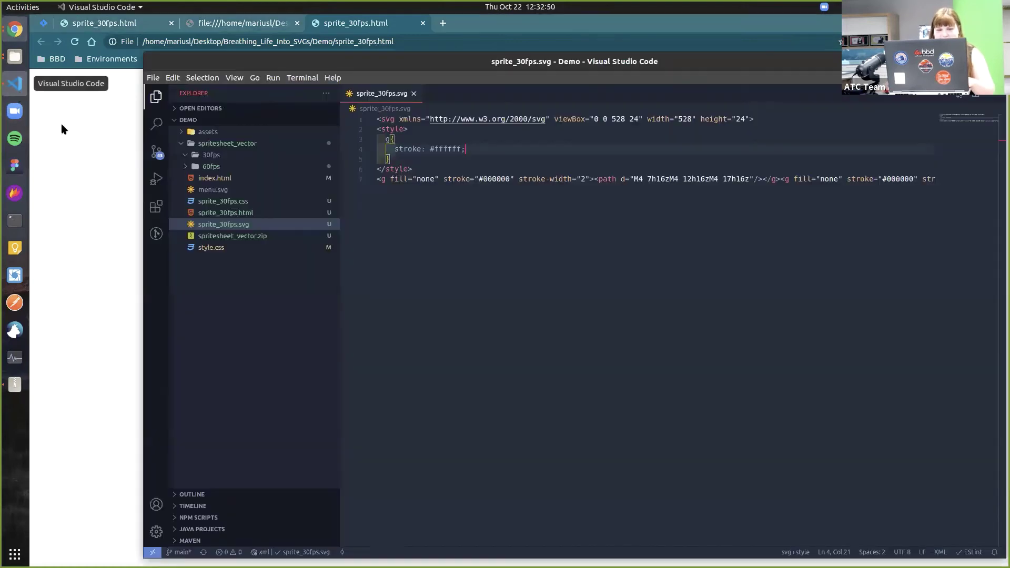
click(236, 202)
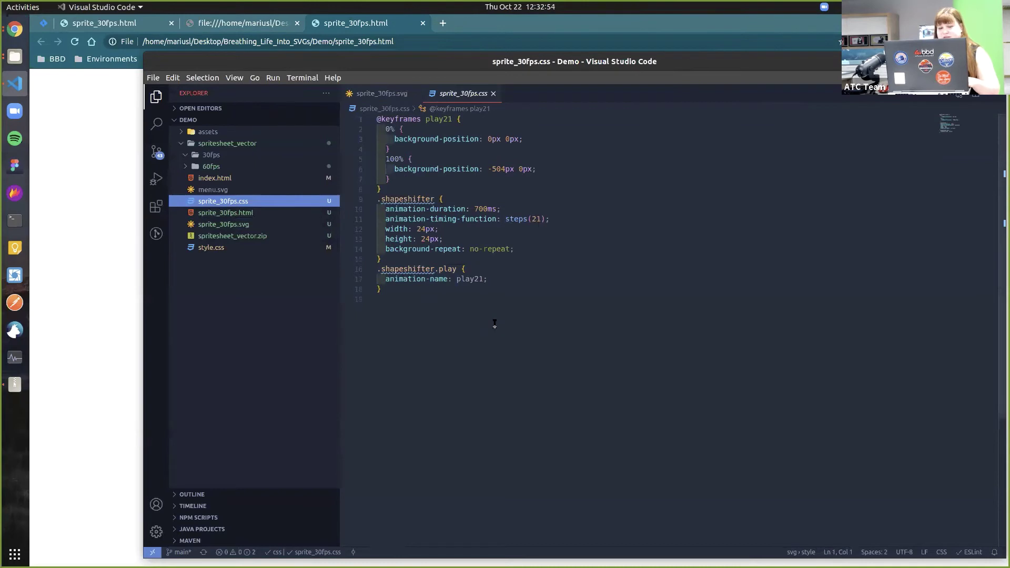
click(505, 211)
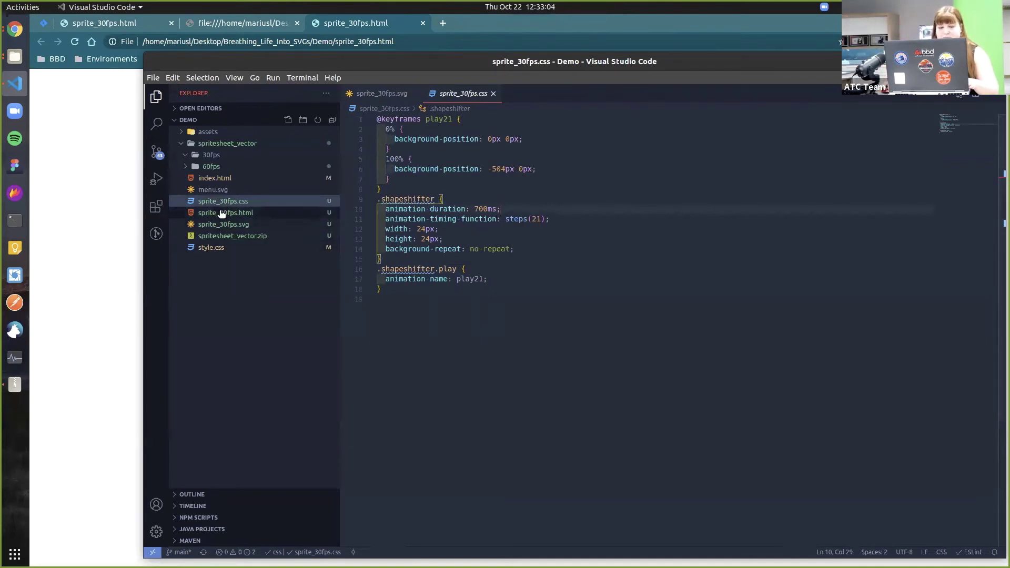
drag(396, 186, 375, 118)
key(ctrl+c)
click(414, 185)
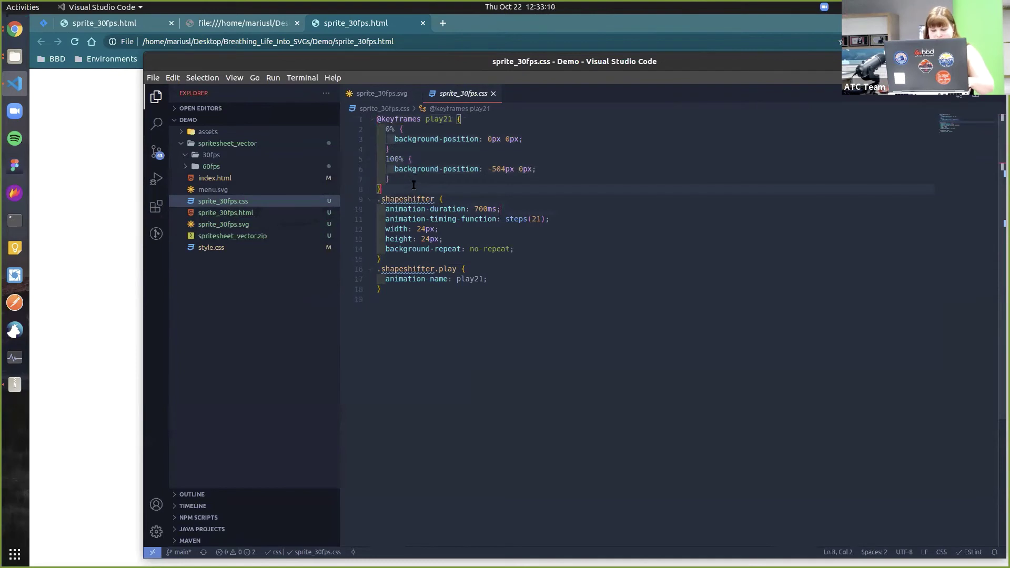
key(Return)
key(Return)
key(ctrl+v)
key(Return)
text(.sh)
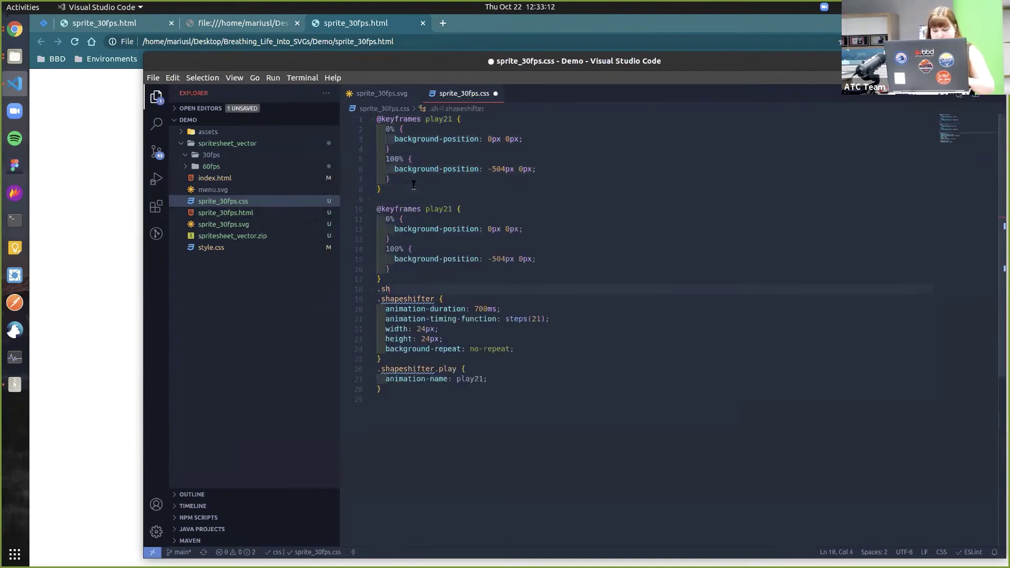
key(Return)
key(BackSpace)
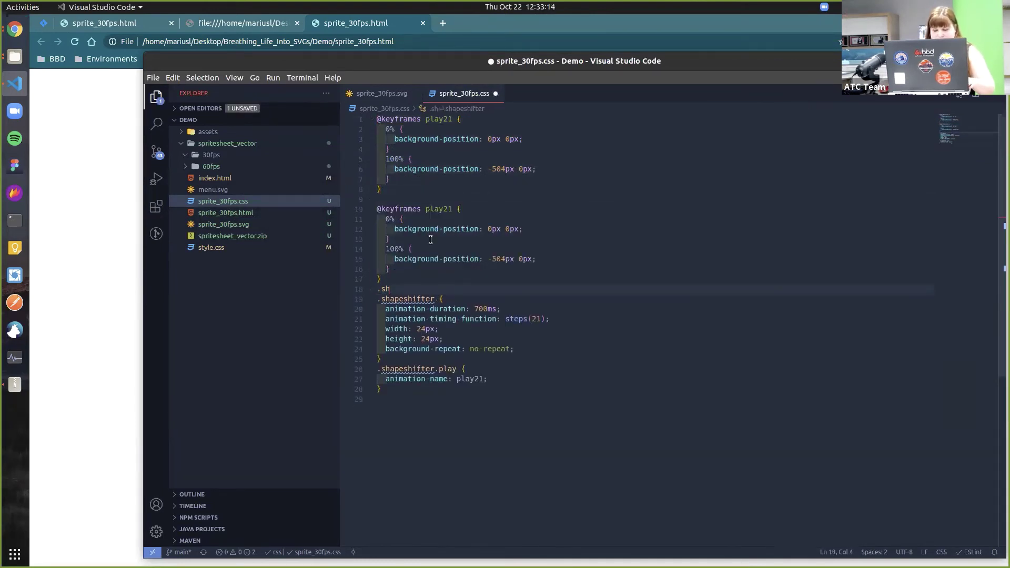
key(BackSpace)
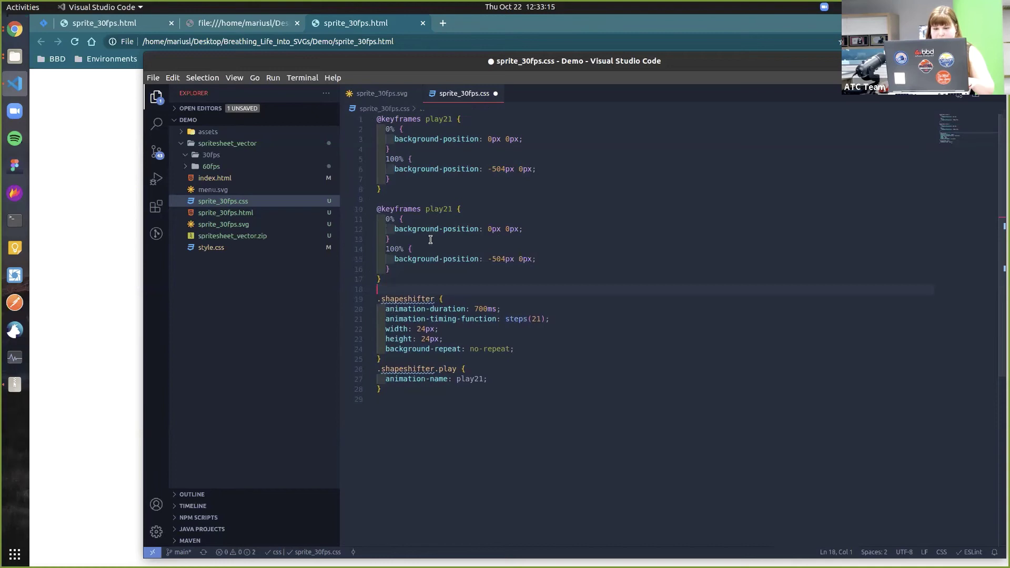
Swap the duplicate's 0% and 100% keyframe labels so the copy plays in reverse
click(387, 218)
key(Delete)
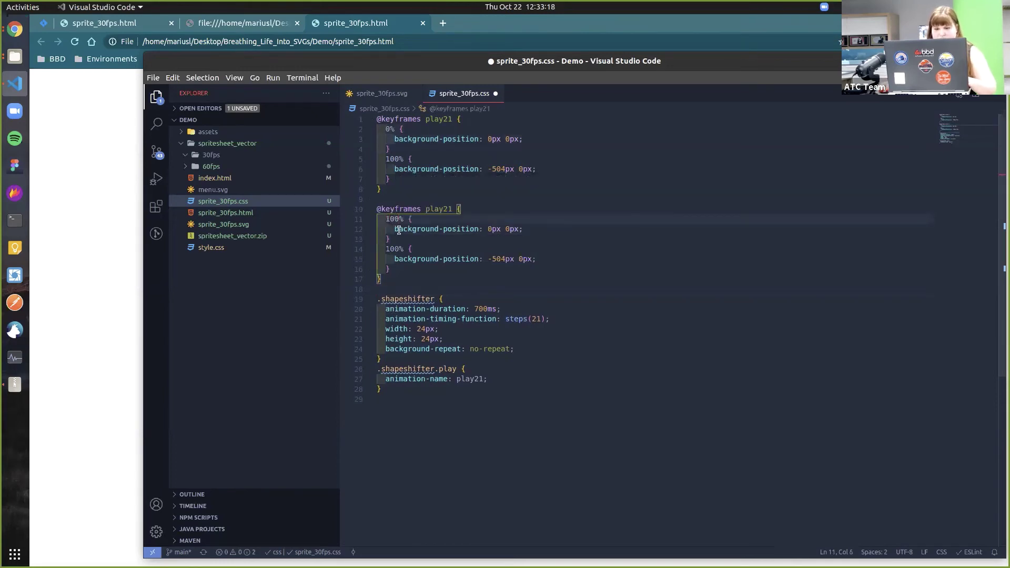
drag(397, 249, 387, 251)
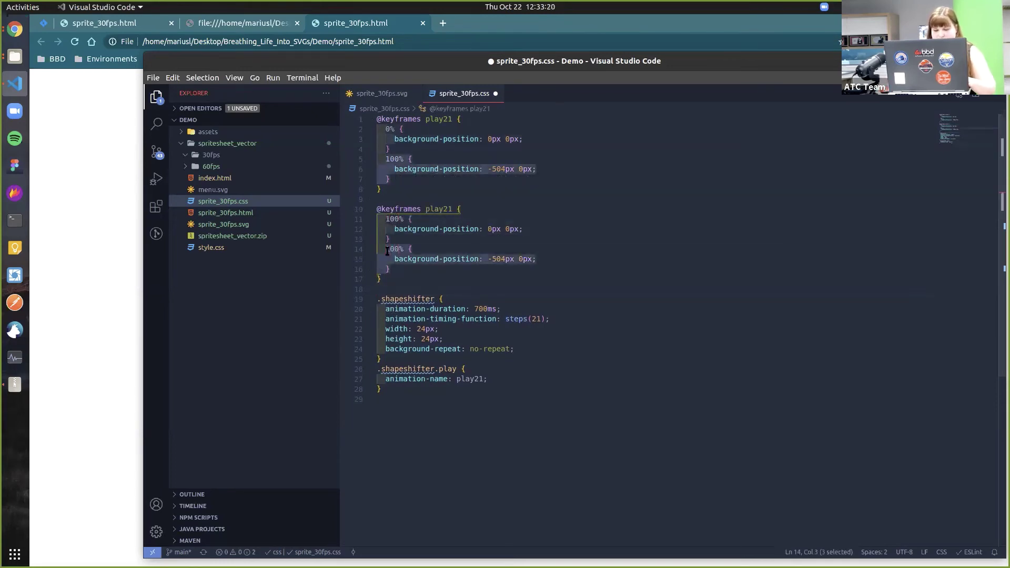
key(BackSpace)
text(0)
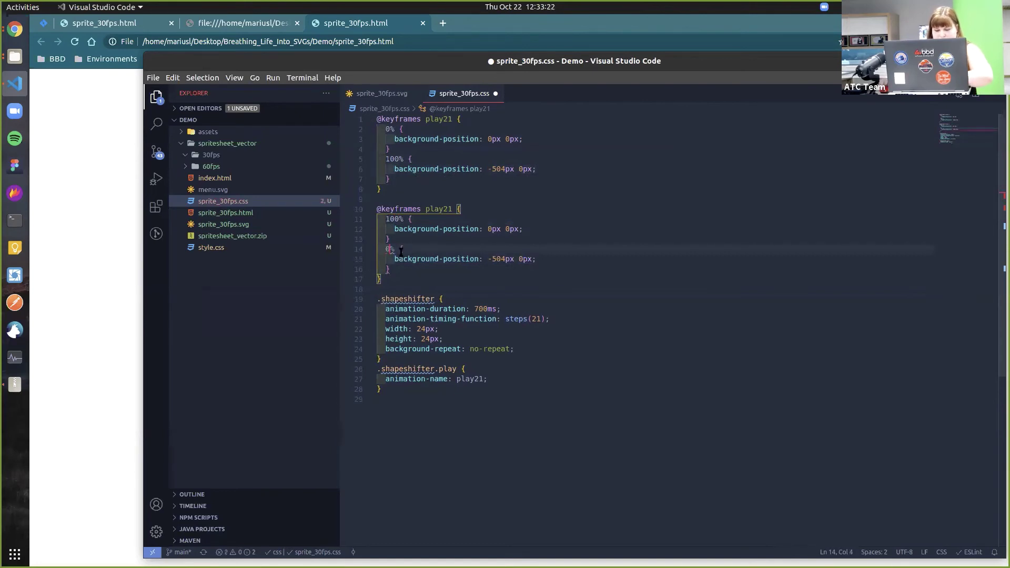
click(454, 408)
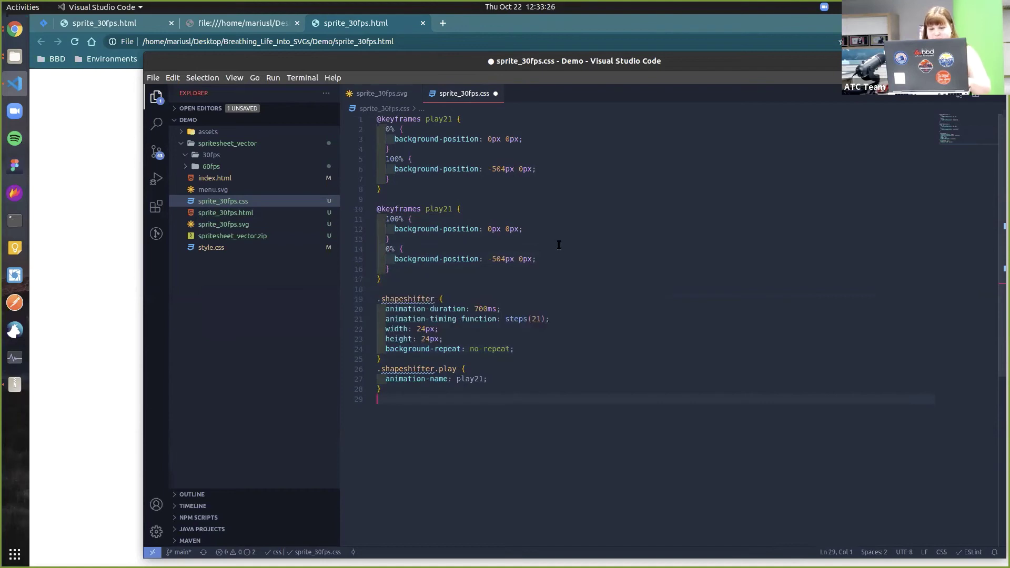
click(552, 262)
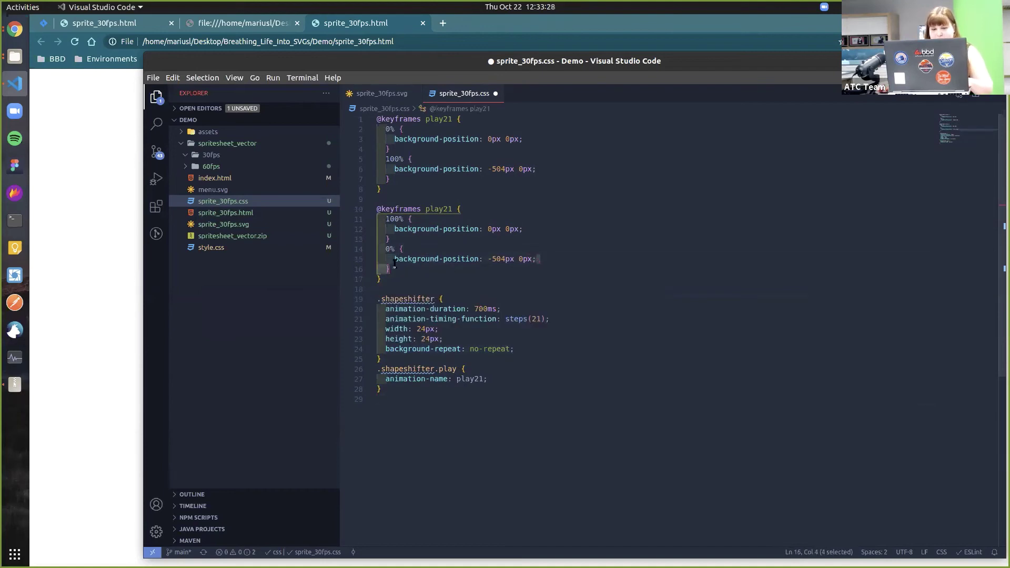
Add the background-position: -504px 0px declaration inside the .shapeshifter.play rule
click(541, 169)
shift+click(394, 171)
key(ctrl+c)
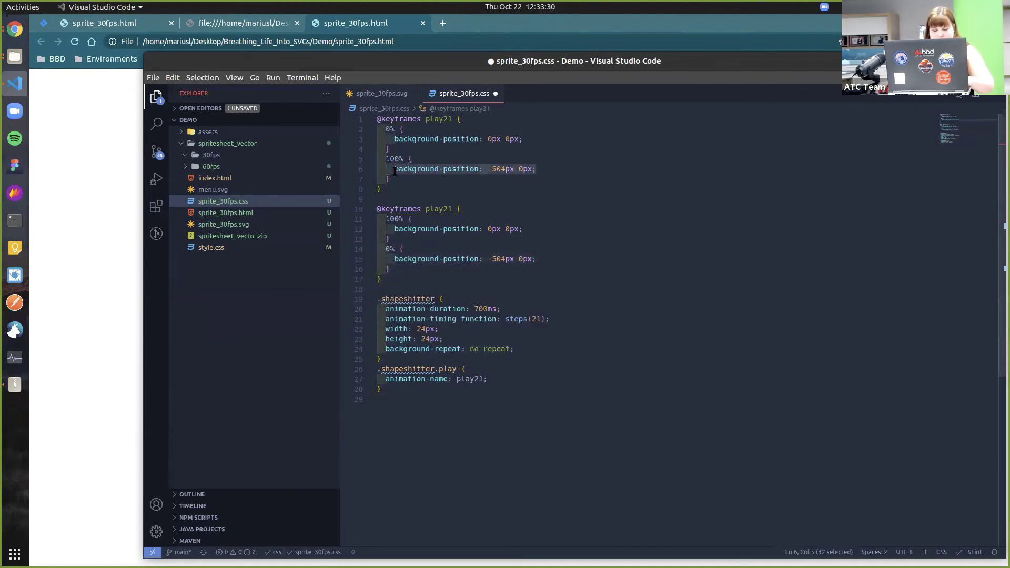
click(498, 379)
key(Return)
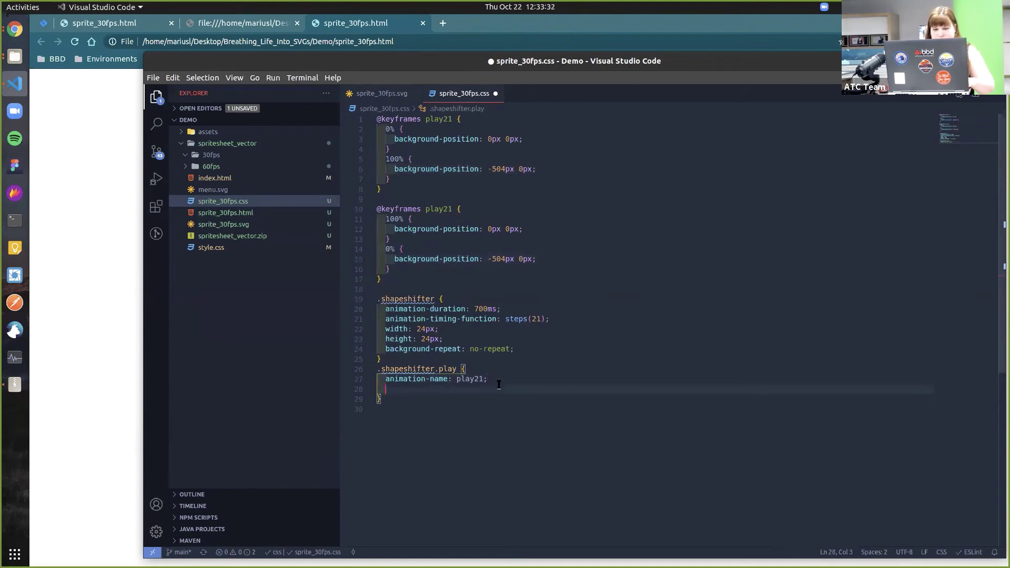
key(ctrl+v)
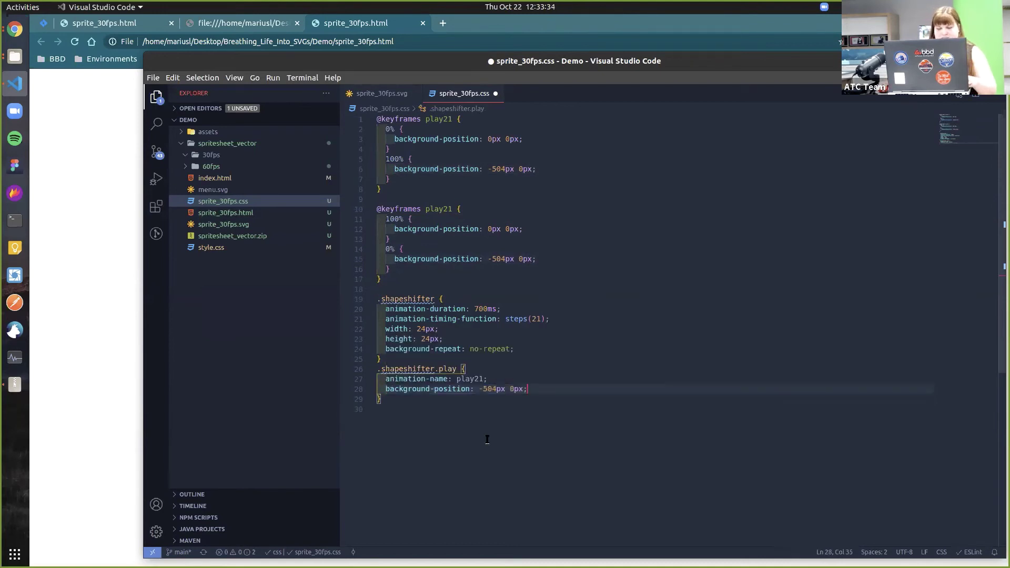
key(Down)
key(Down)
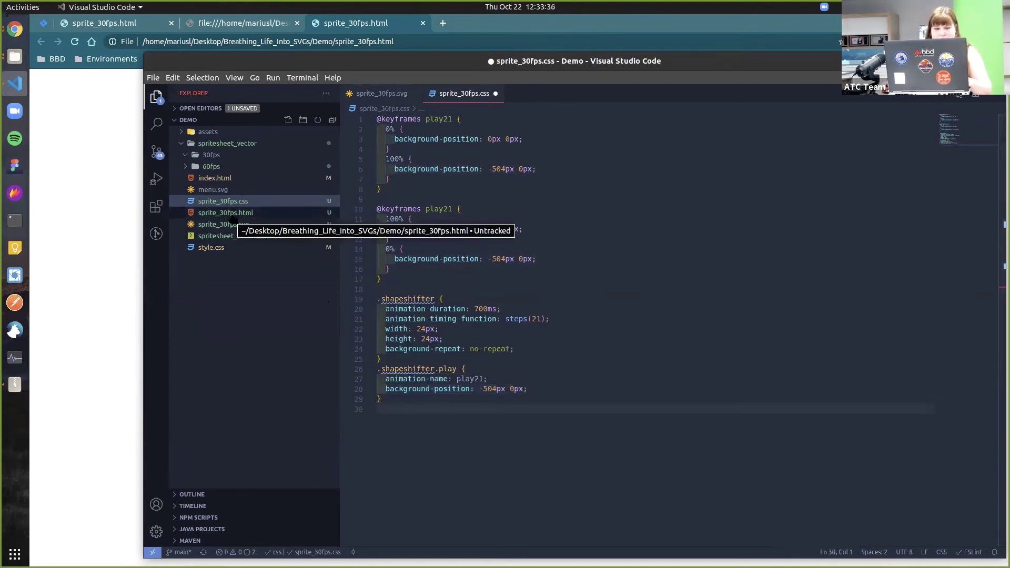
Open sprite_30fps.html and select its shapeshifter div line
click(195, 205)
click(196, 214)
right_click(201, 214)
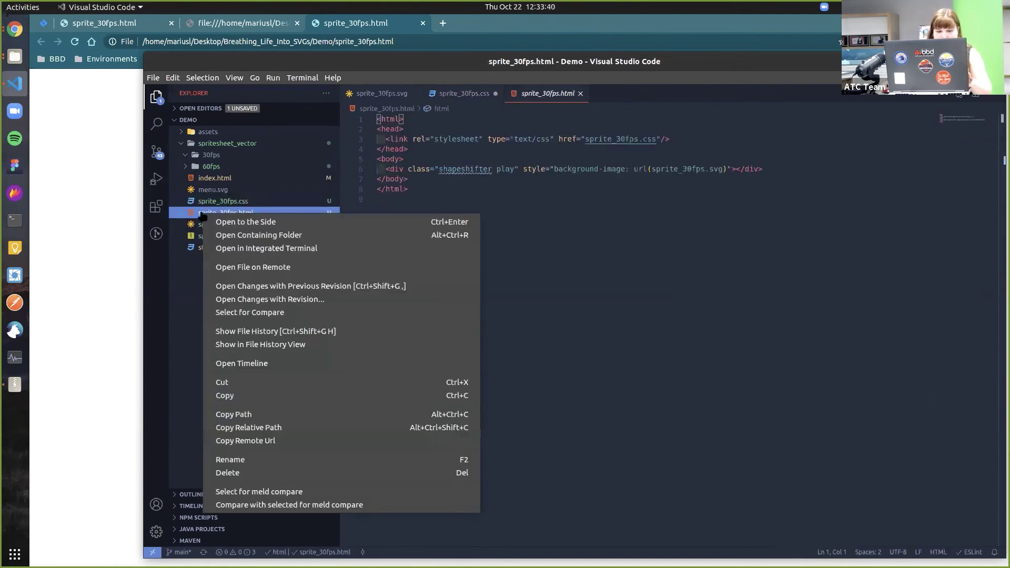
click(118, 208)
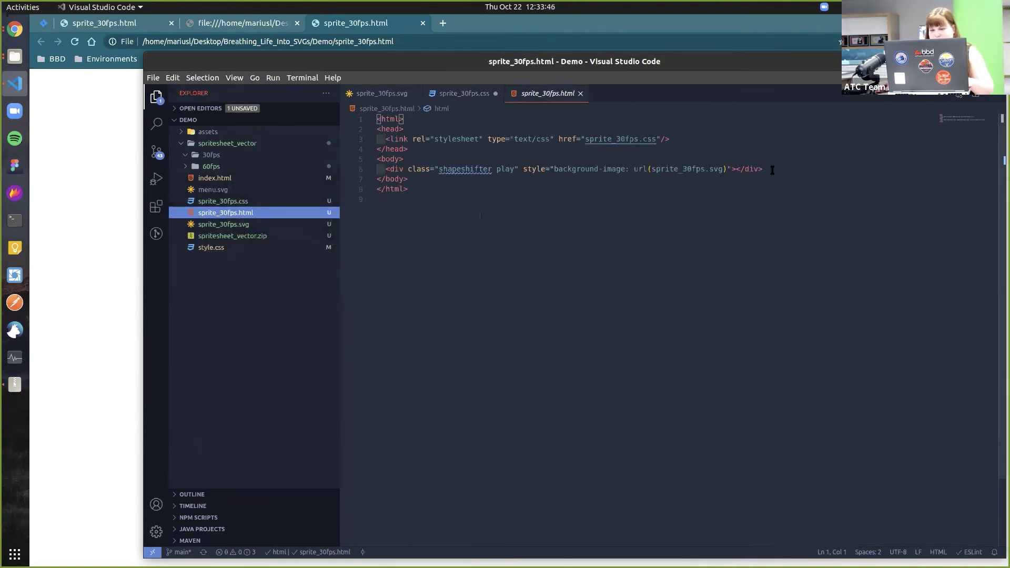
drag(773, 170, 385, 176)
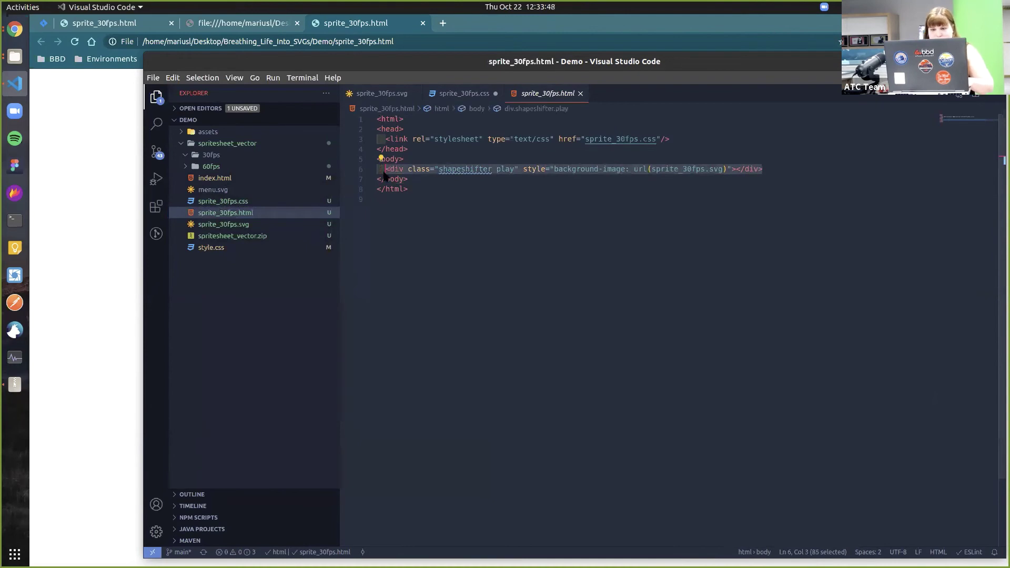
In index.html, replace menu.svg in the nav button's style with sprite_30fps.svg and save
click(221, 178)
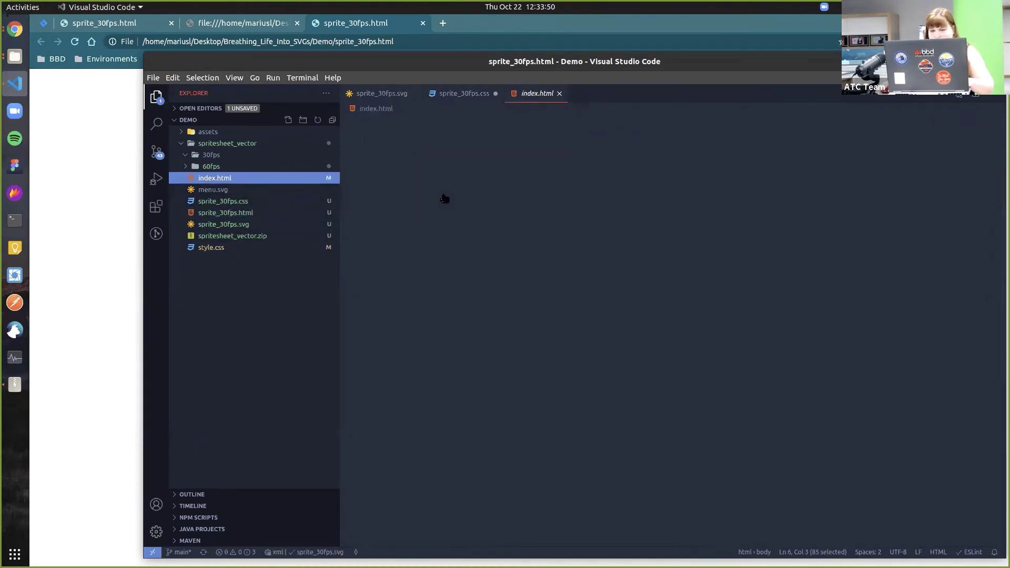
scroll(563, 307, down, 7)
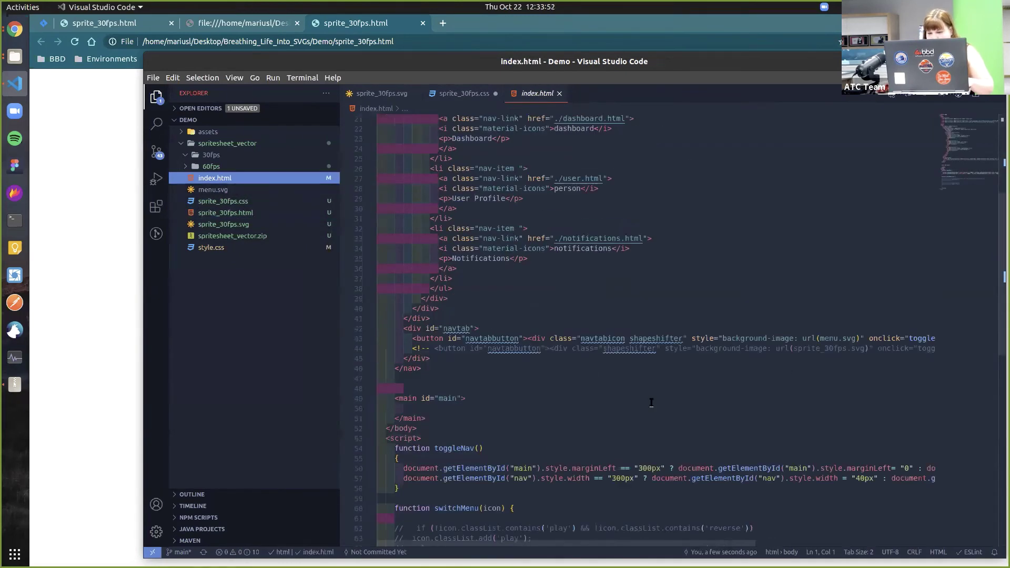
scroll(587, 542, right, 5)
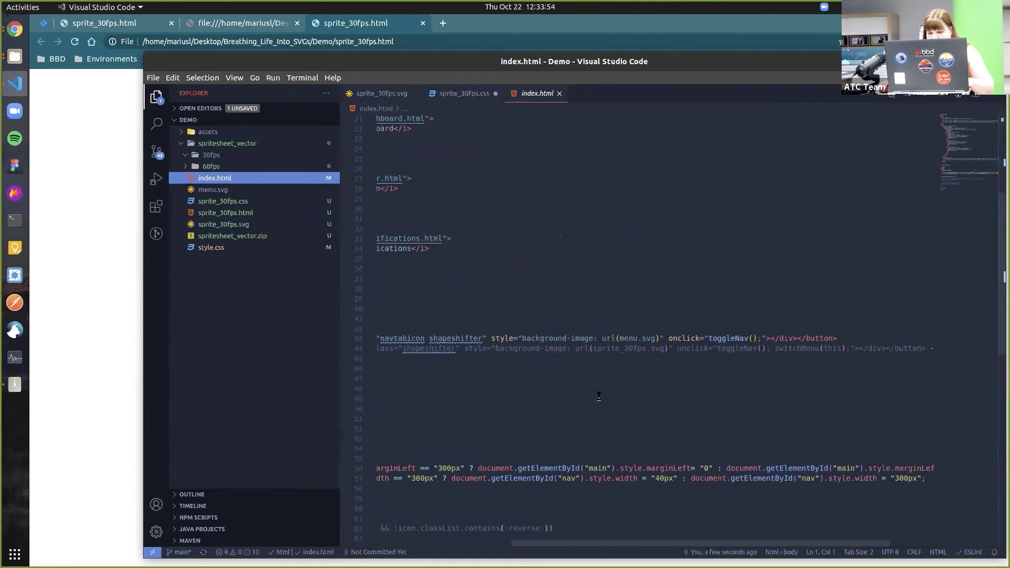
drag(666, 350, 758, 349)
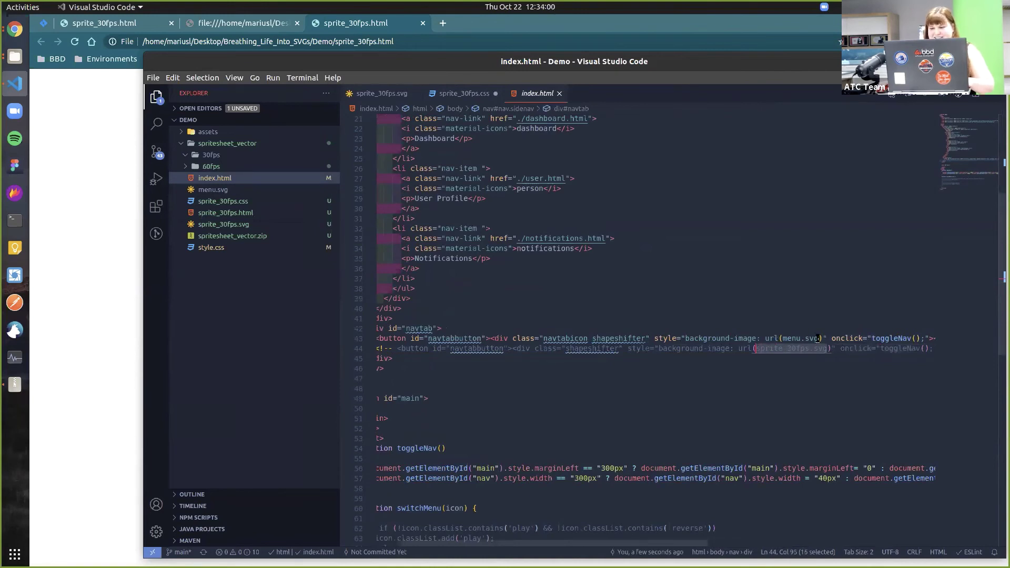
drag(819, 338, 790, 337)
text(sprite_30fps.svg)
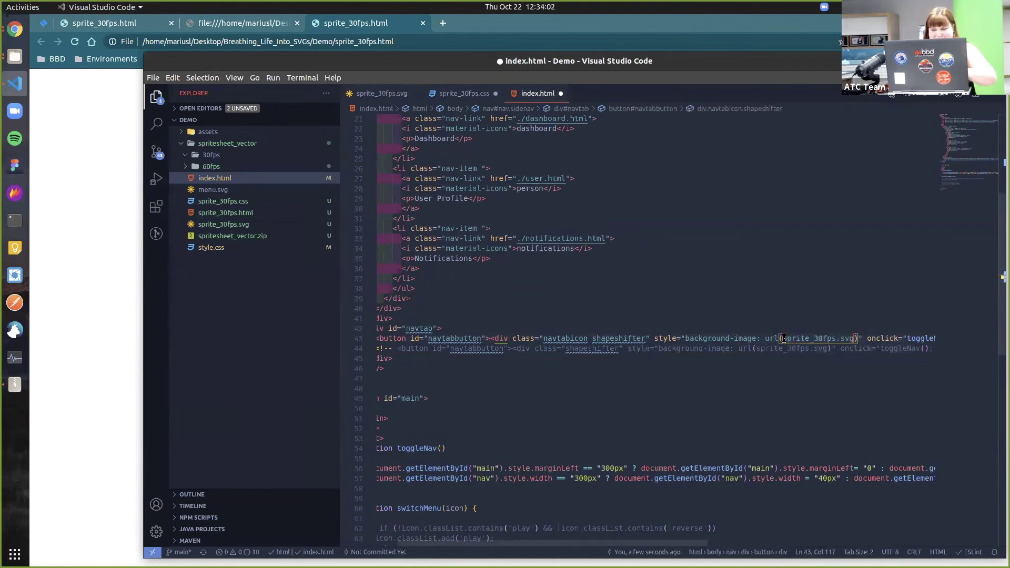
key(ctrl+s)
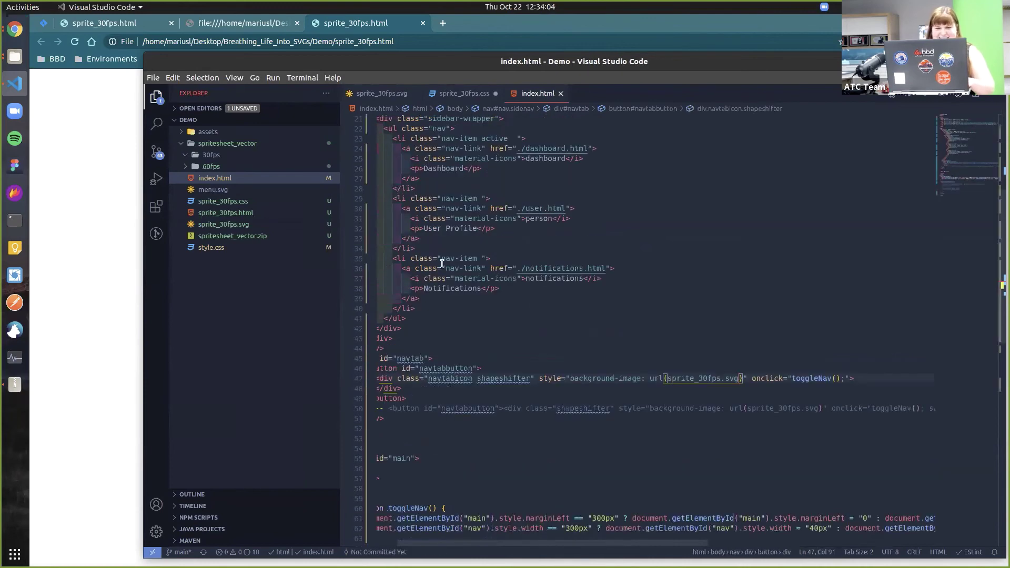
Close the file-not-found tab in Chrome
click(101, 264)
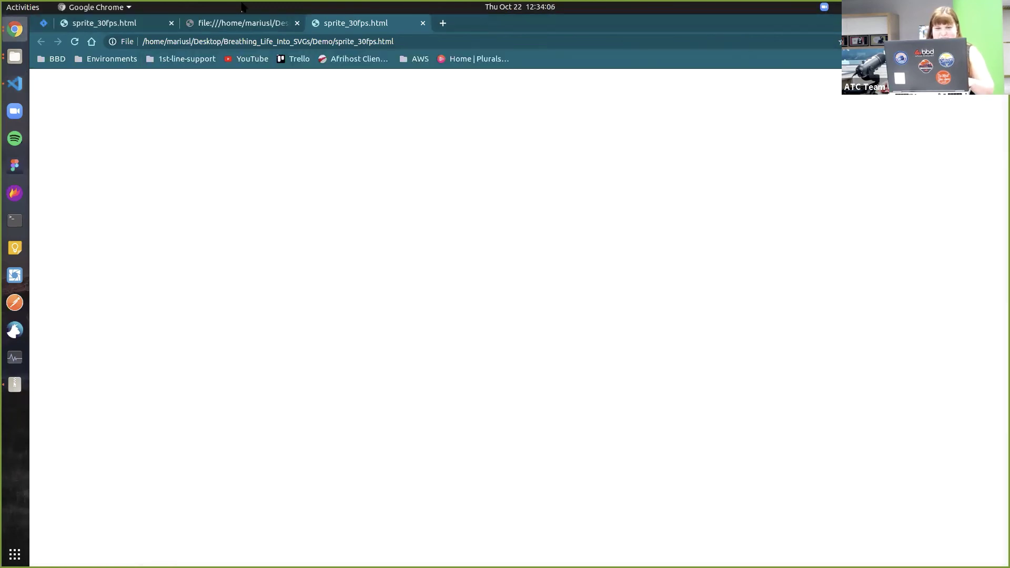
click(230, 27)
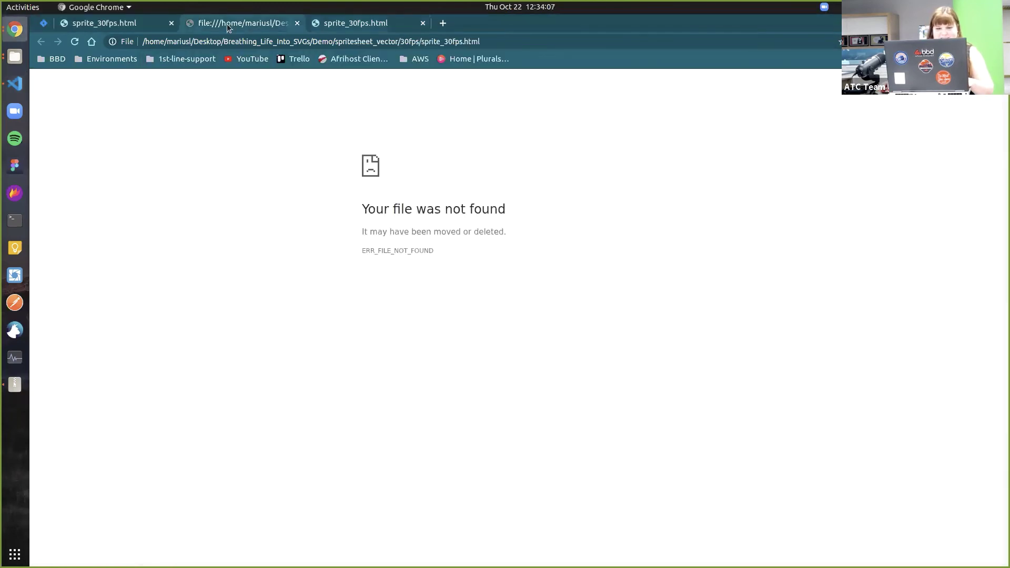
click(298, 25)
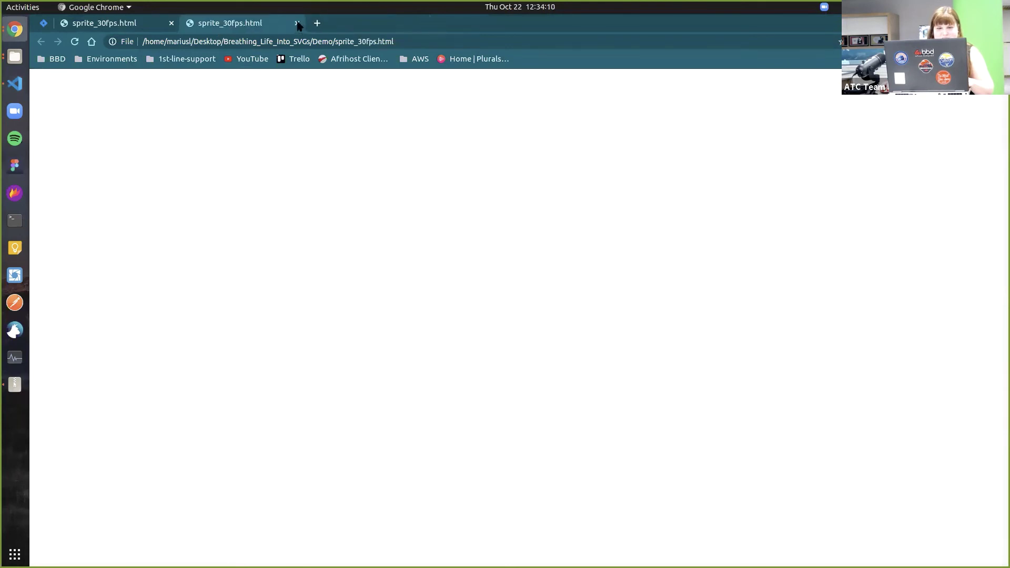
In the Shape Shifter Chrome window, reload the index.html demo page and try its hamburger button
right_click(17, 37)
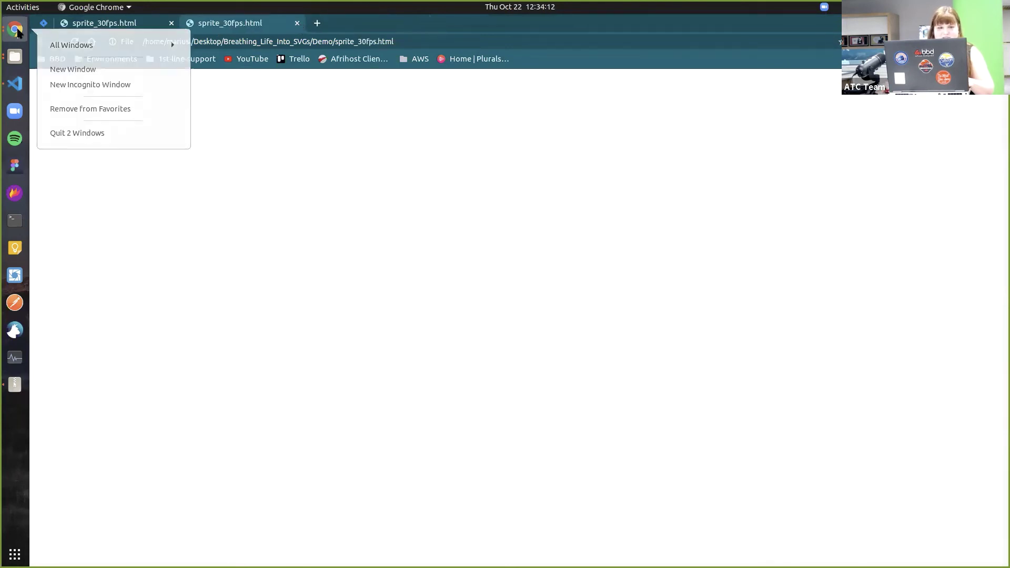
click(18, 38)
click(21, 43)
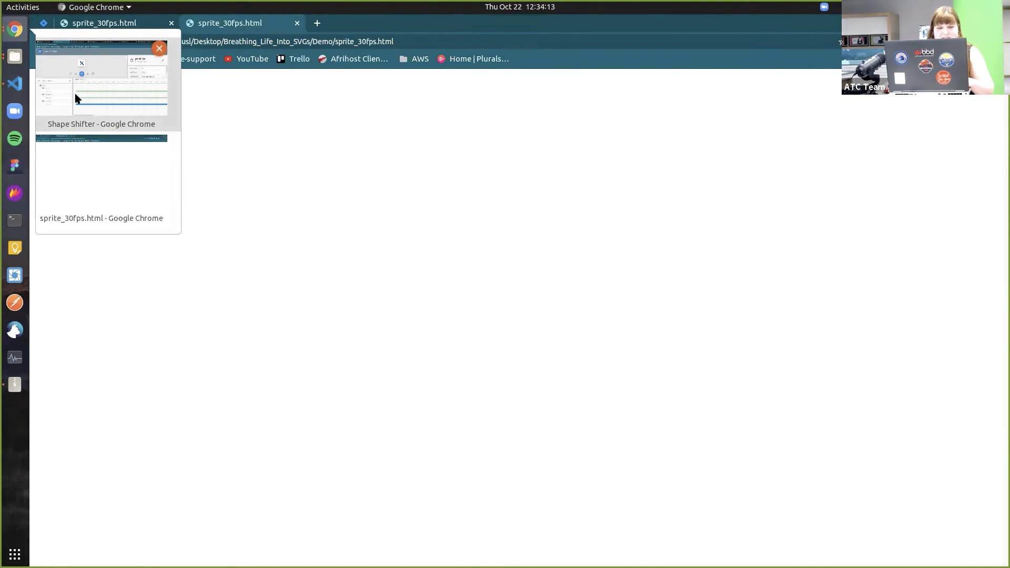
click(77, 95)
click(725, 28)
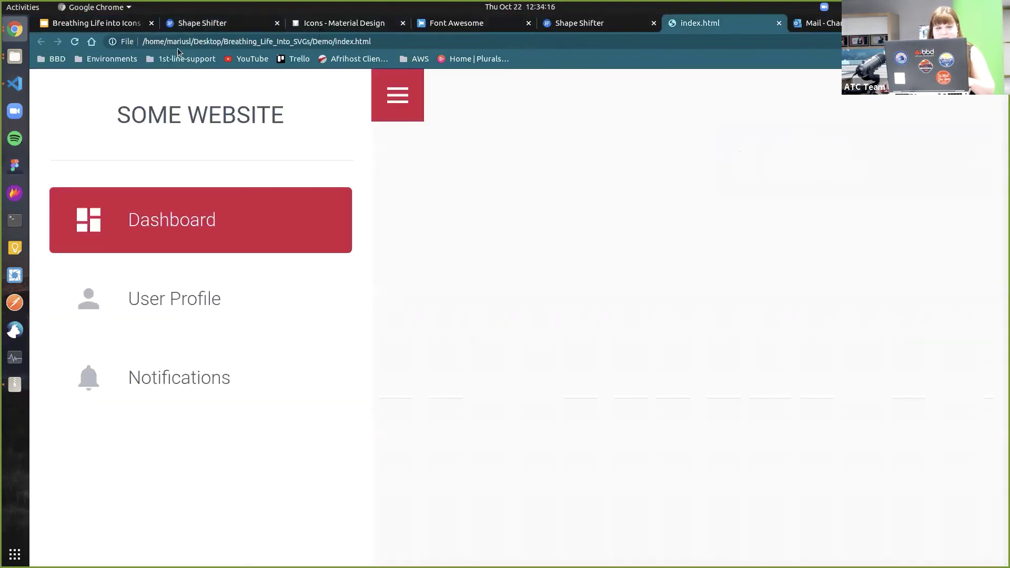
click(75, 43)
click(65, 93)
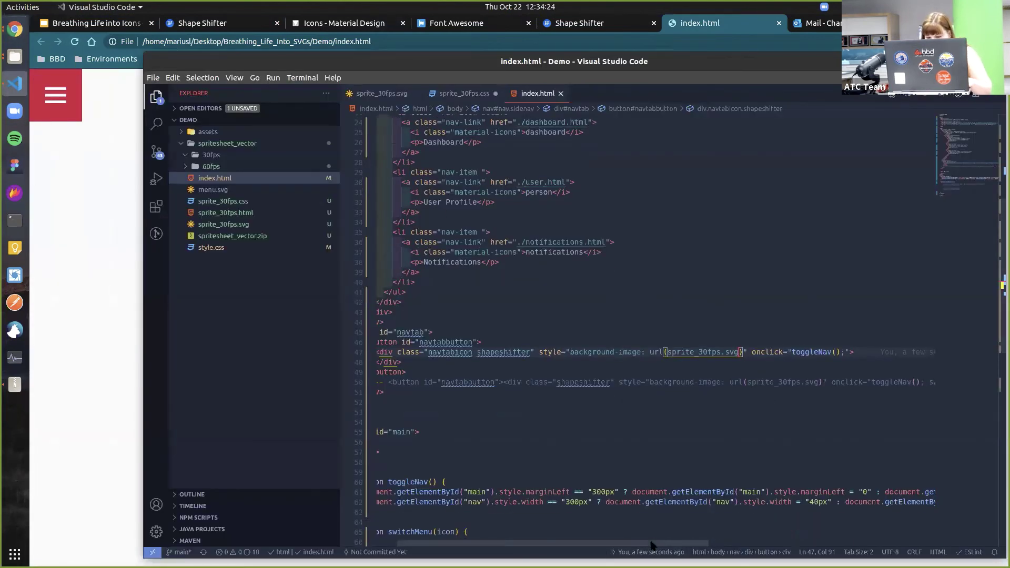
Add switchMenu(this); after toggleNav() in the nav button's onclick handler
drag(654, 543, 740, 544)
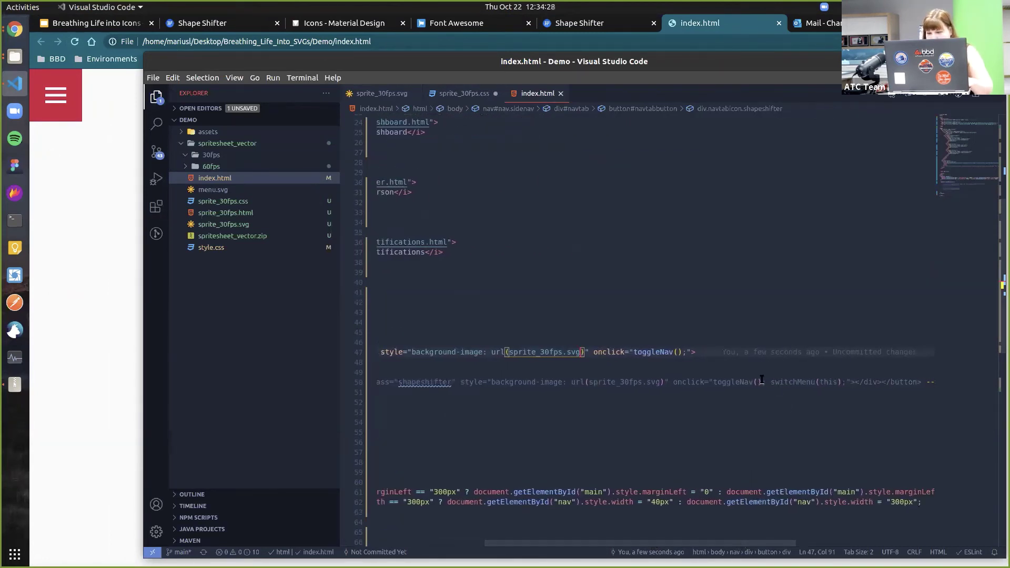
drag(761, 381, 721, 381)
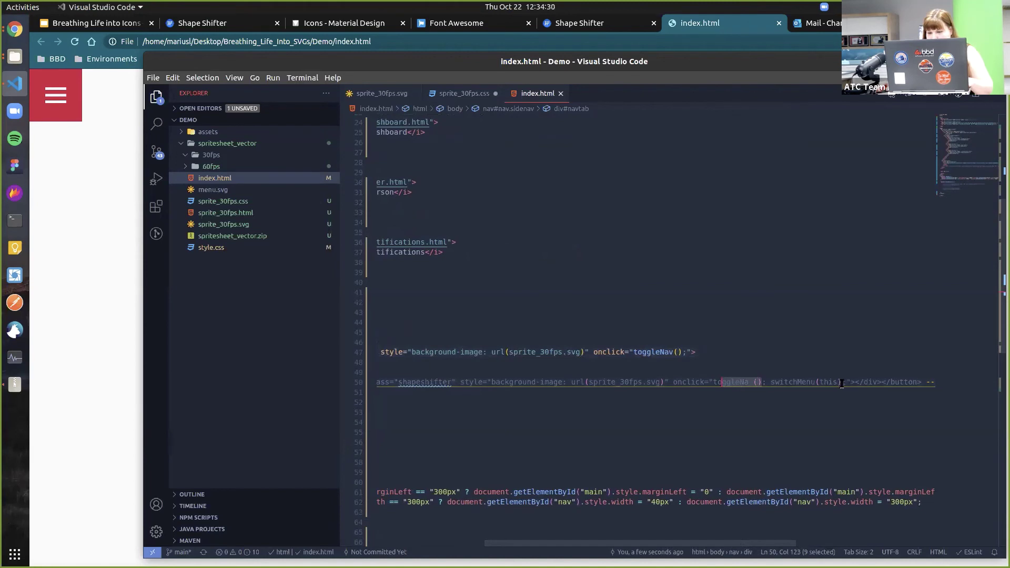
drag(842, 383, 770, 383)
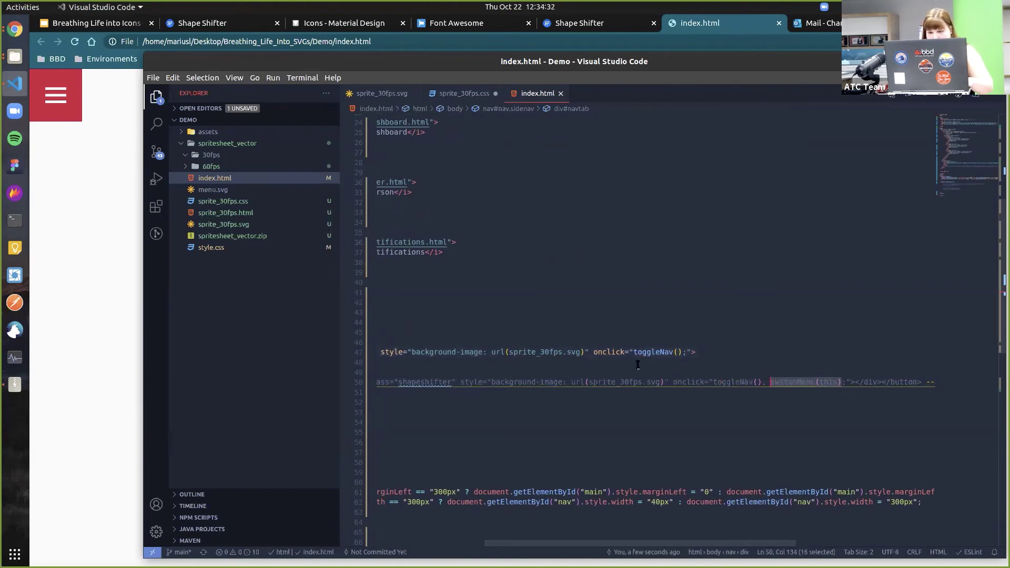
key(ctrl+c)
click(682, 352)
key(ctrl+v)
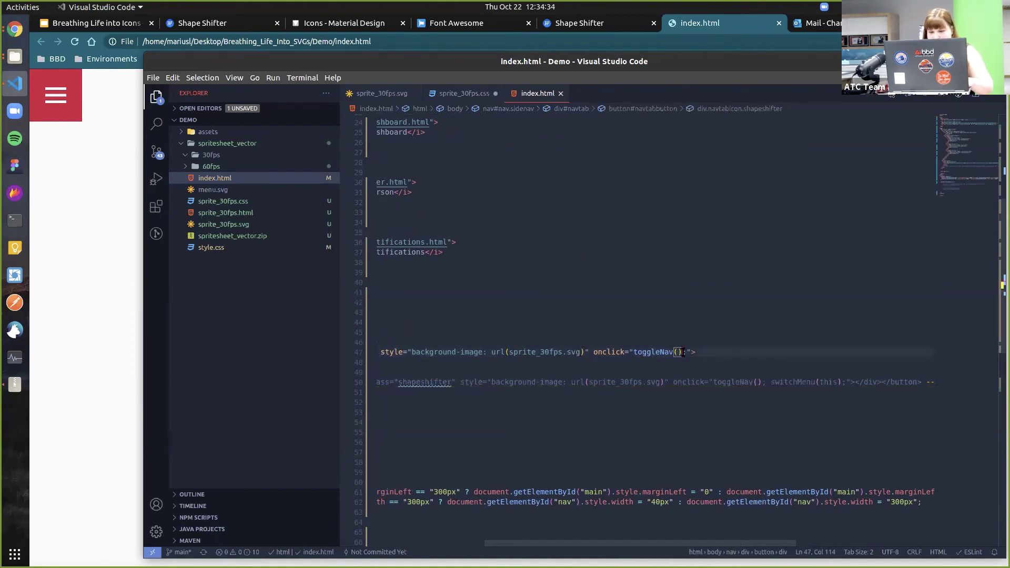
text(;)
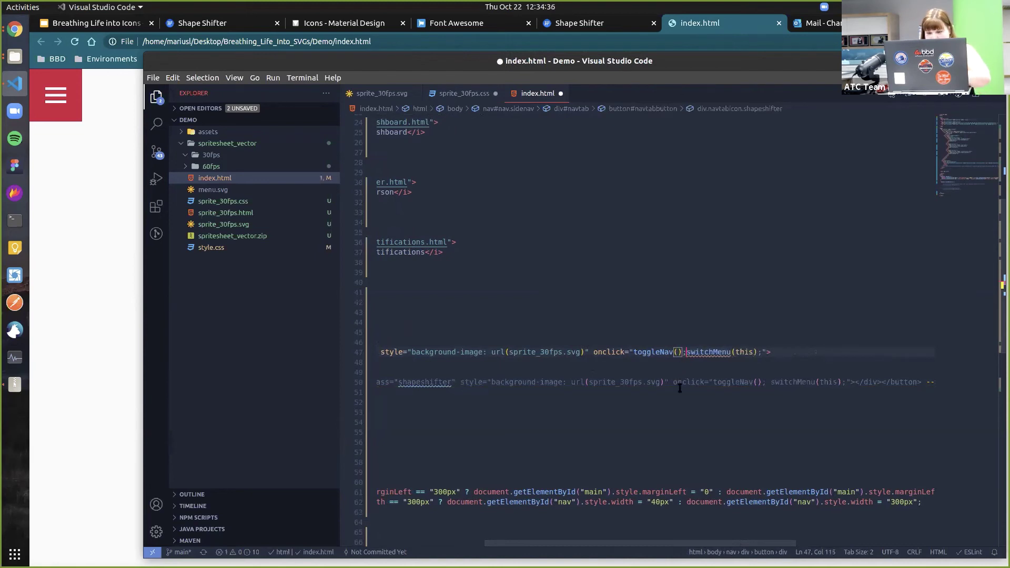
Uncomment the if/else play/reverse classList toggle block in switchMenu
drag(652, 547, 546, 546)
scroll(517, 478, up, 1)
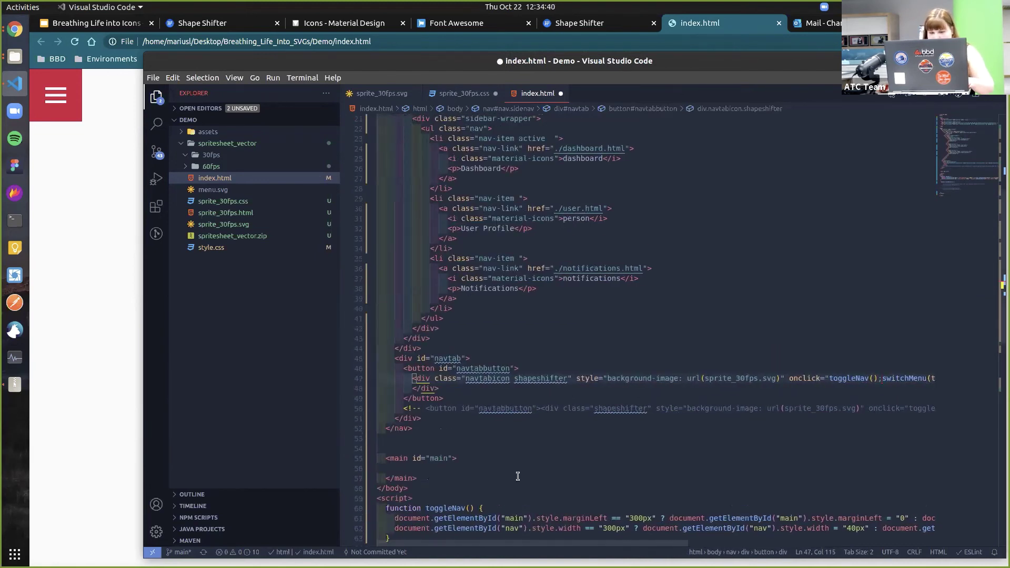
scroll(518, 476, down, 2)
scroll(520, 475, down, 3)
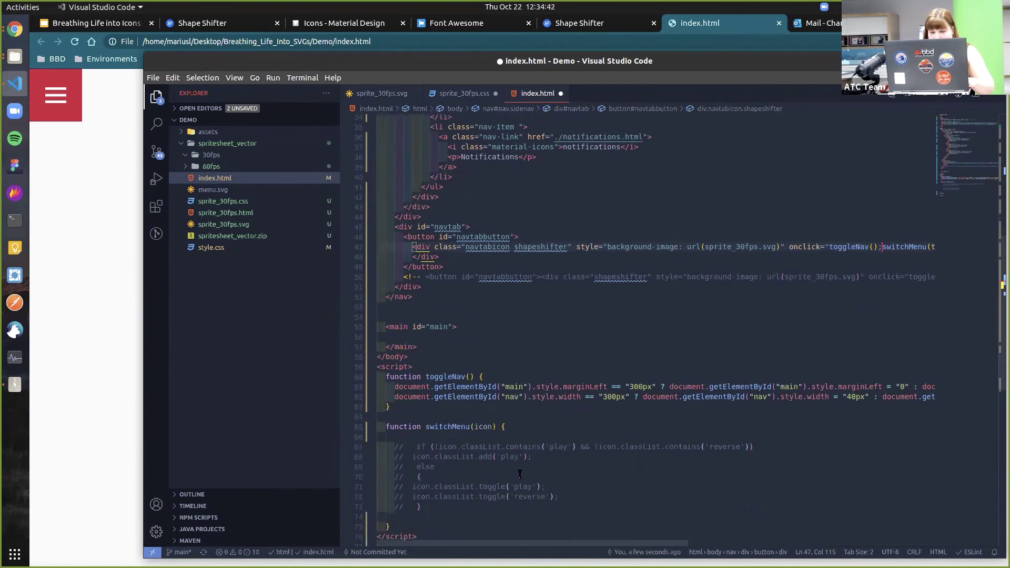
scroll(520, 474, down, 2)
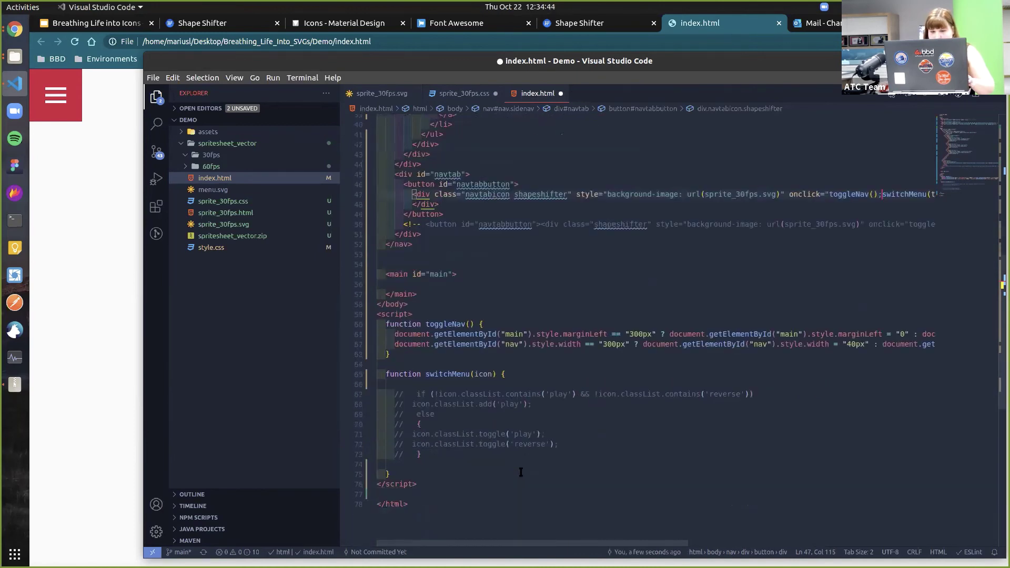
scroll(521, 471, down, 3)
drag(428, 360, 362, 280)
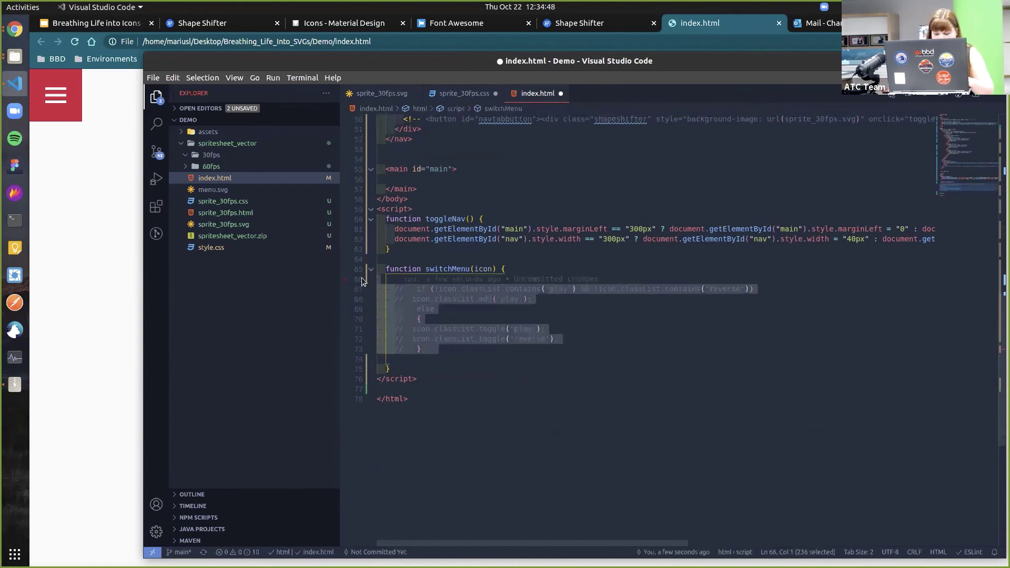
key(ctrl+slash)
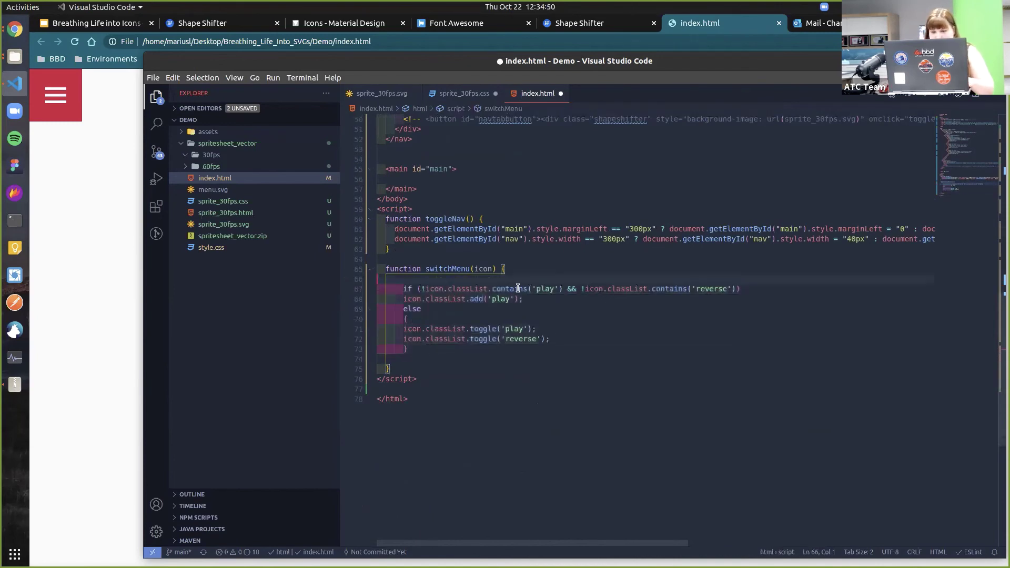
scroll(539, 317, up, 4)
scroll(540, 316, up, 4)
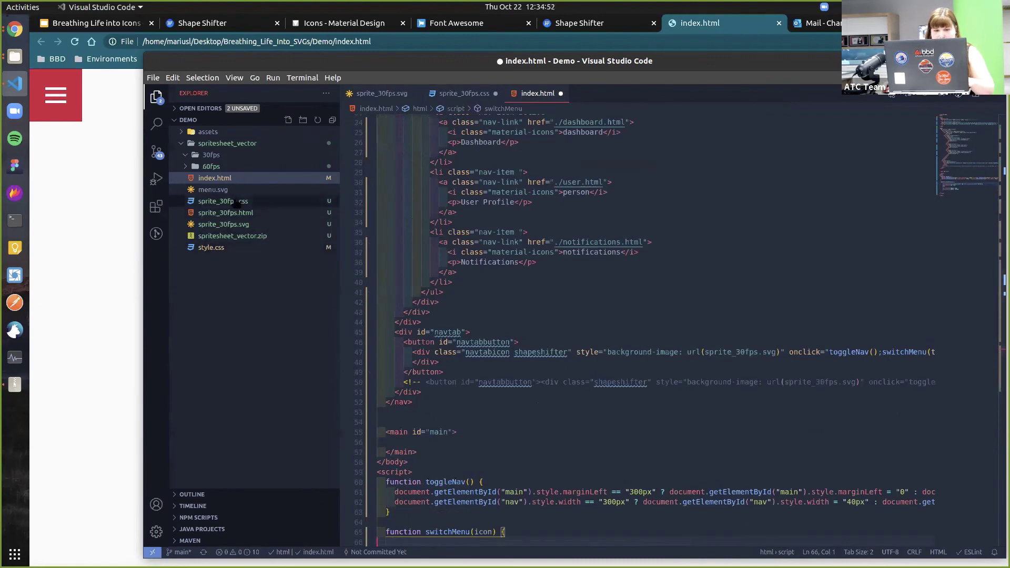
Duplicate the .shapeshifter.play rule in sprite_30fps.css and rename the copy .shapeshifter.reverse
click(211, 247)
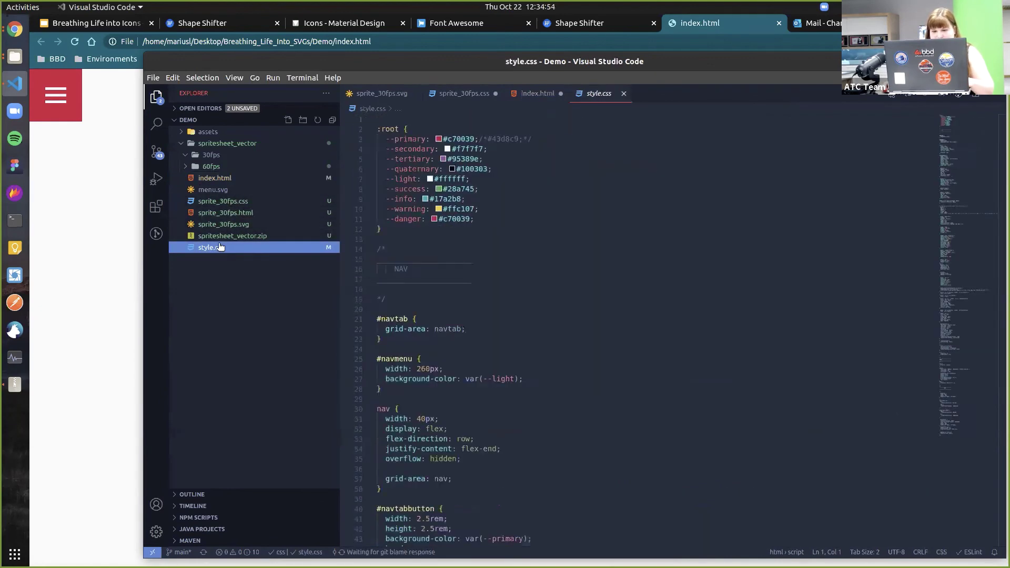
click(225, 202)
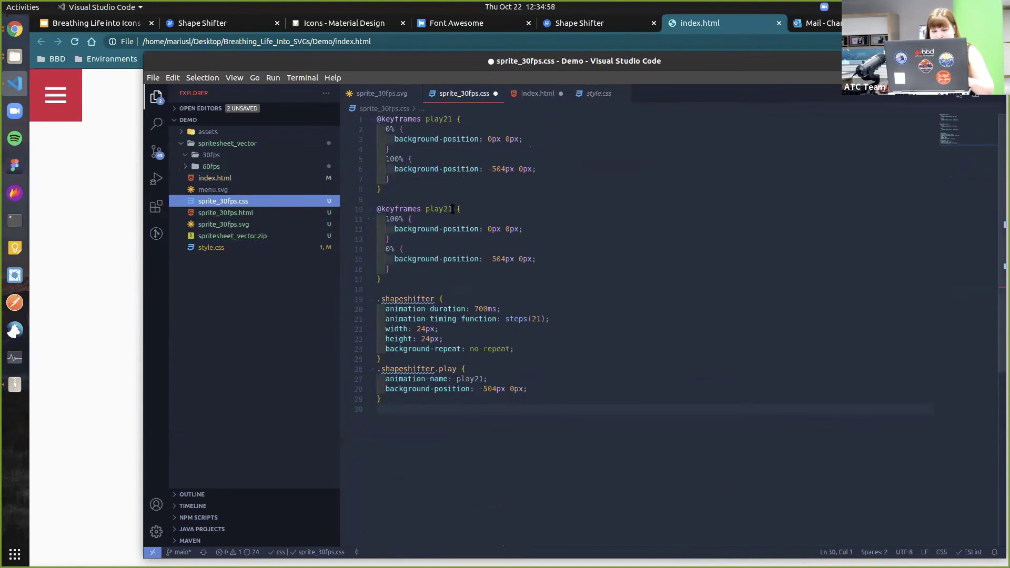
drag(384, 404, 370, 371)
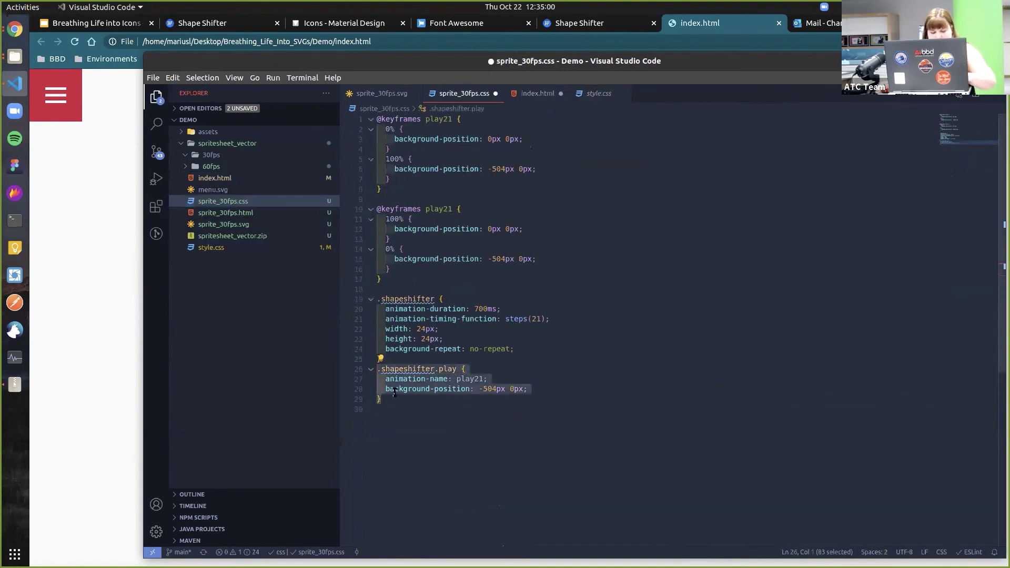
click(411, 409)
key(ctrl+v)
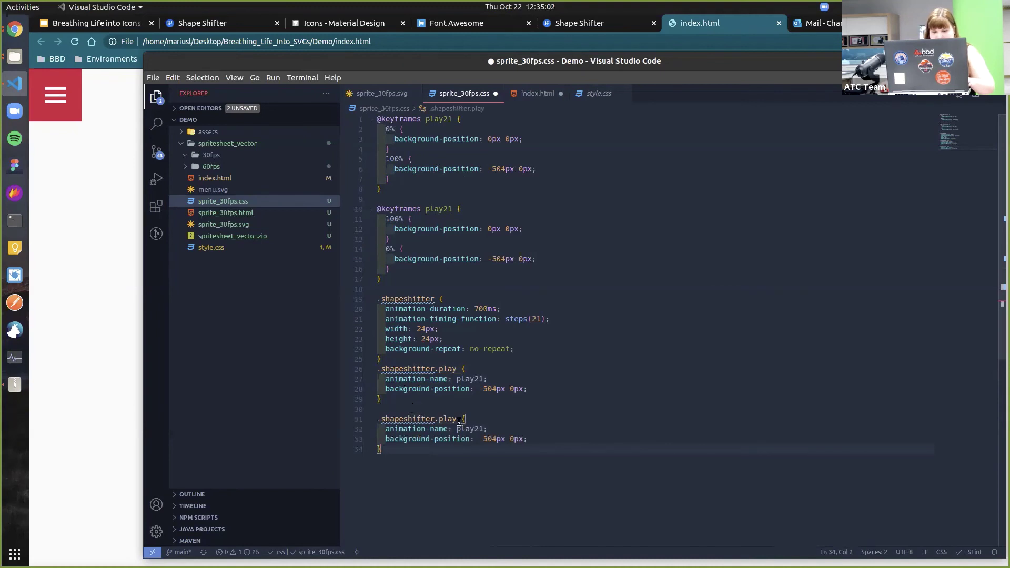
drag(462, 419, 439, 421)
text(reverse)
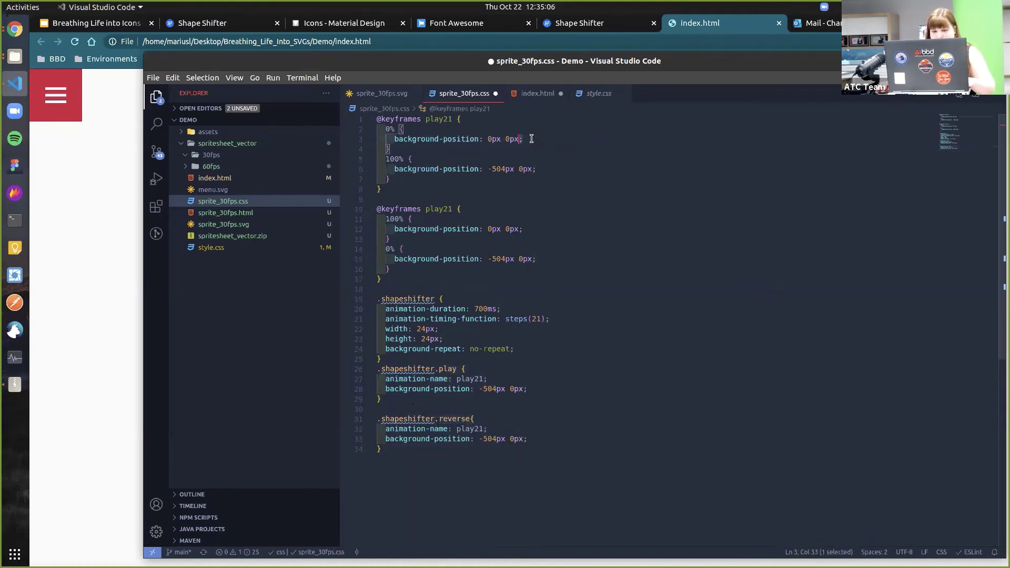
Set the reverse rule's background-position to 0px 0px and save sprite_30fps.css
drag(524, 139, 390, 141)
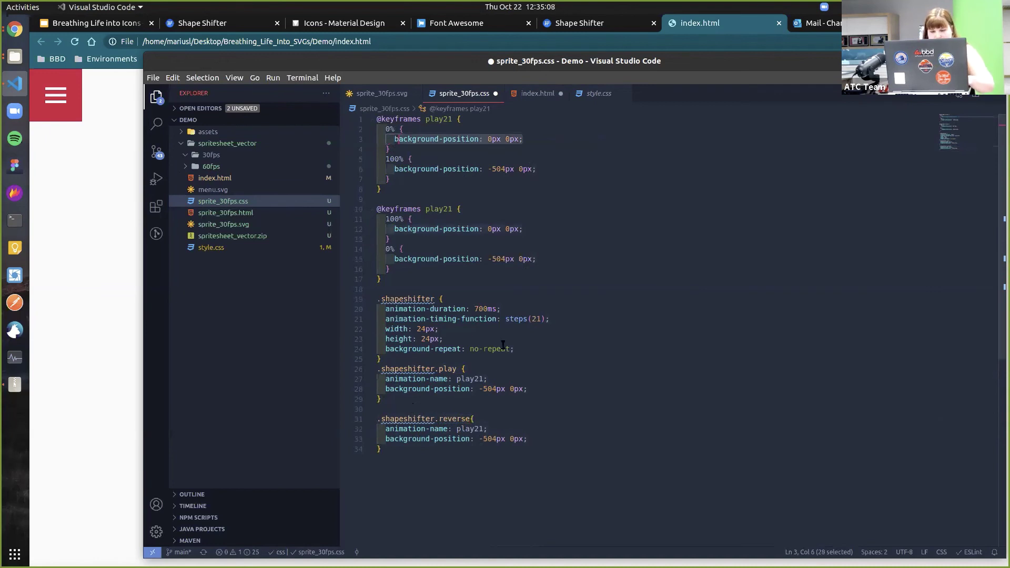
click(387, 438)
key(shift+End)
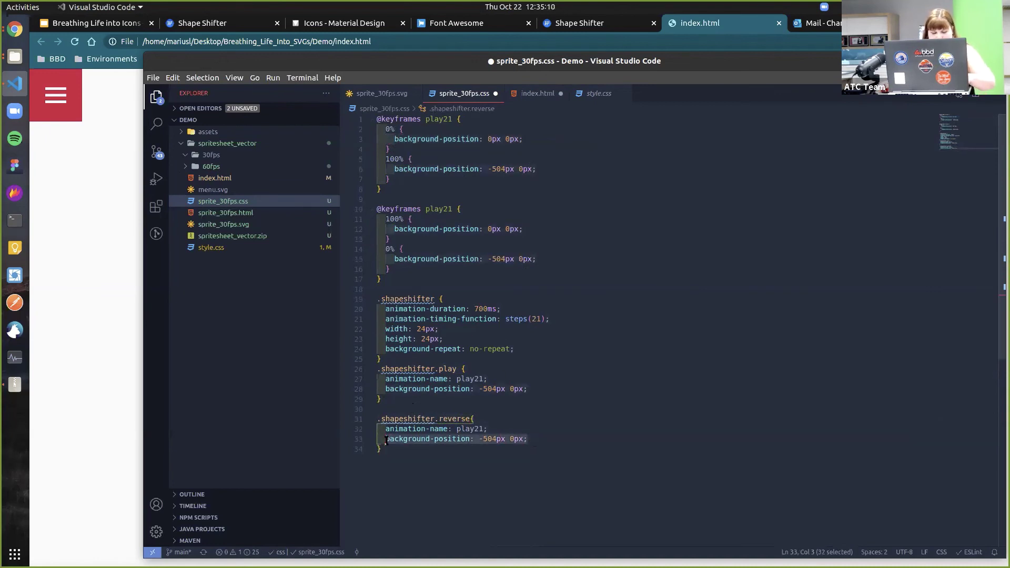
key(ctrl+v)
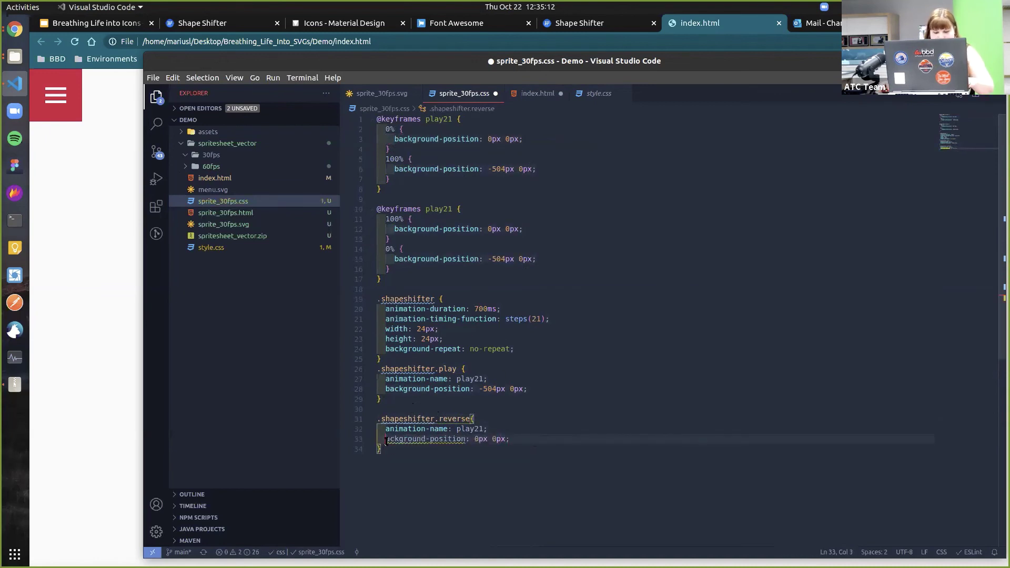
text(b)
key(ctrl+s)
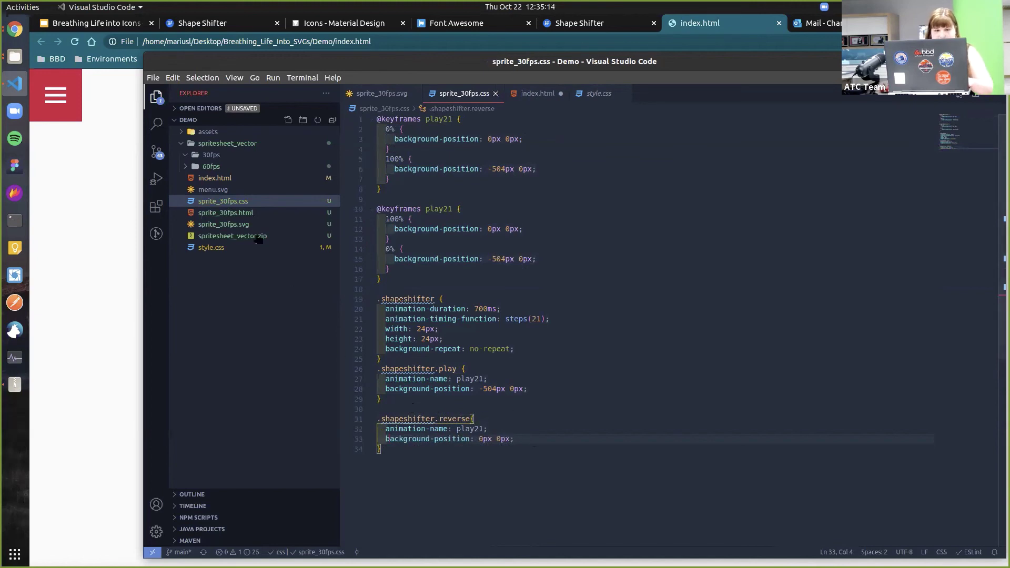
Copy the sprite_30fps.css <link> line from sprite_30fps.html into index.html's head and save
click(259, 214)
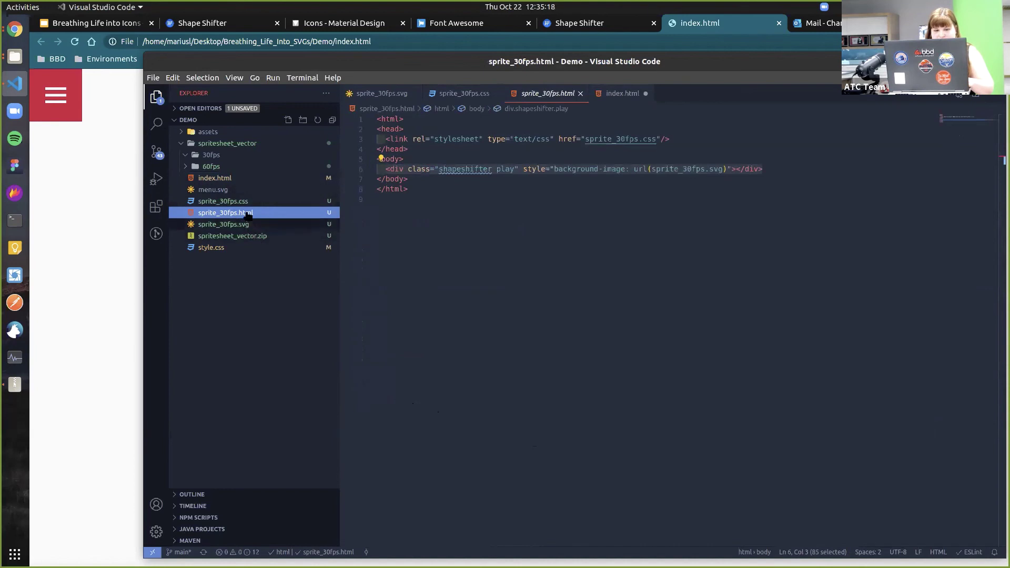
click(240, 201)
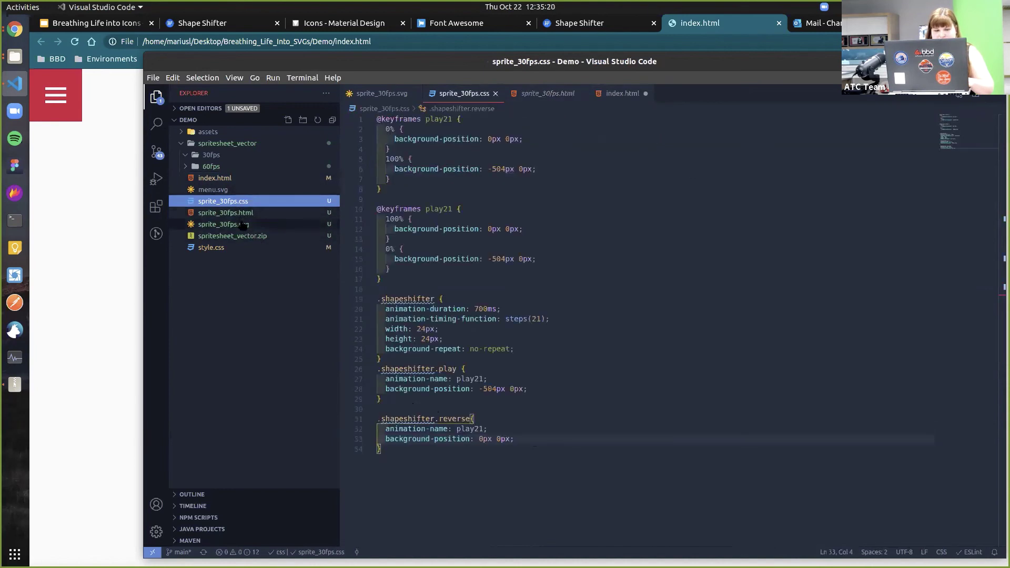
click(241, 213)
drag(669, 139, 382, 140)
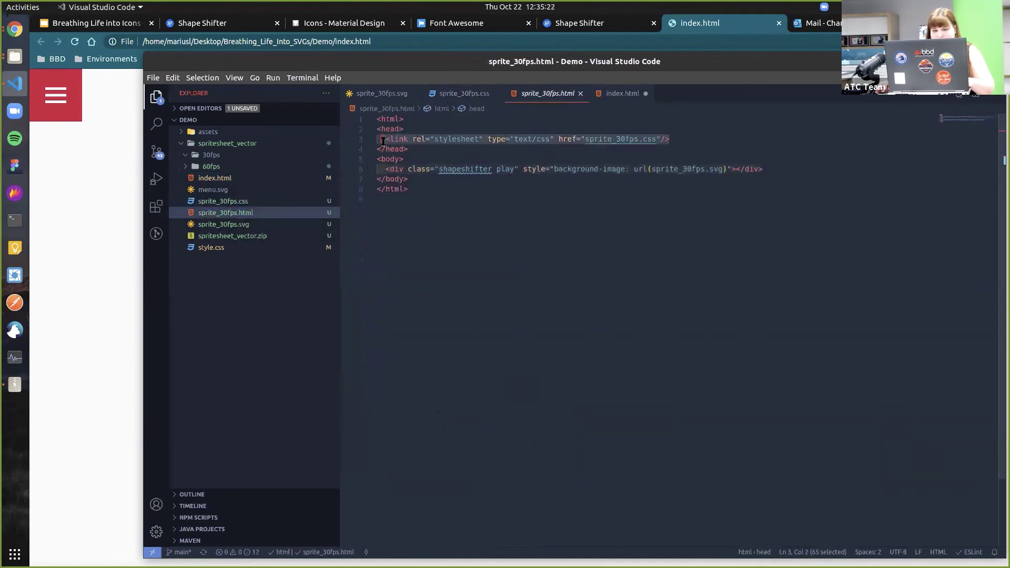
click(208, 180)
scroll(496, 191, up, 2)
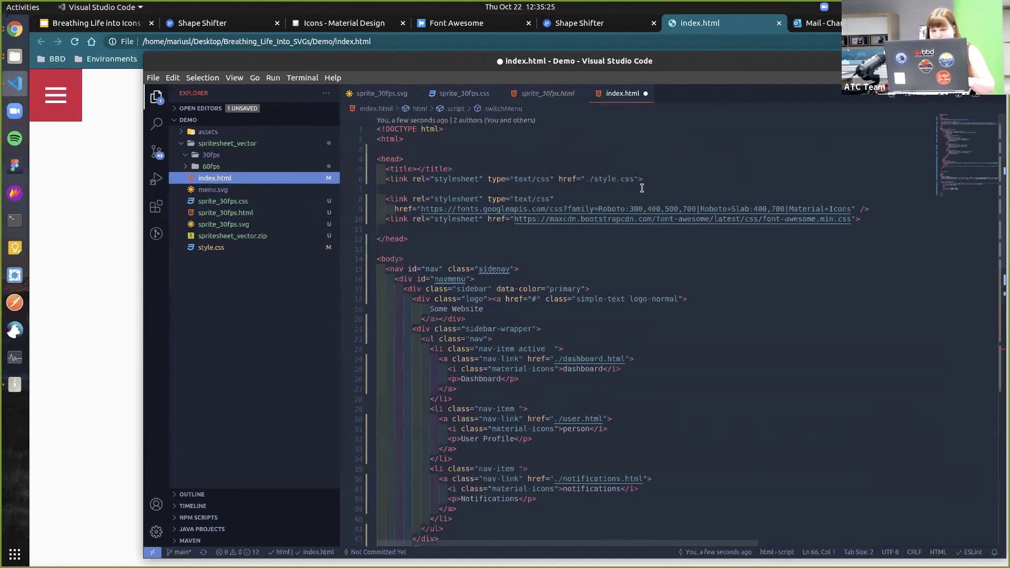
click(671, 175)
key(Return)
text(<link rel="stylesheet" type="text/css" href="sprite_30fps.css" />)
key(ctrl+s)
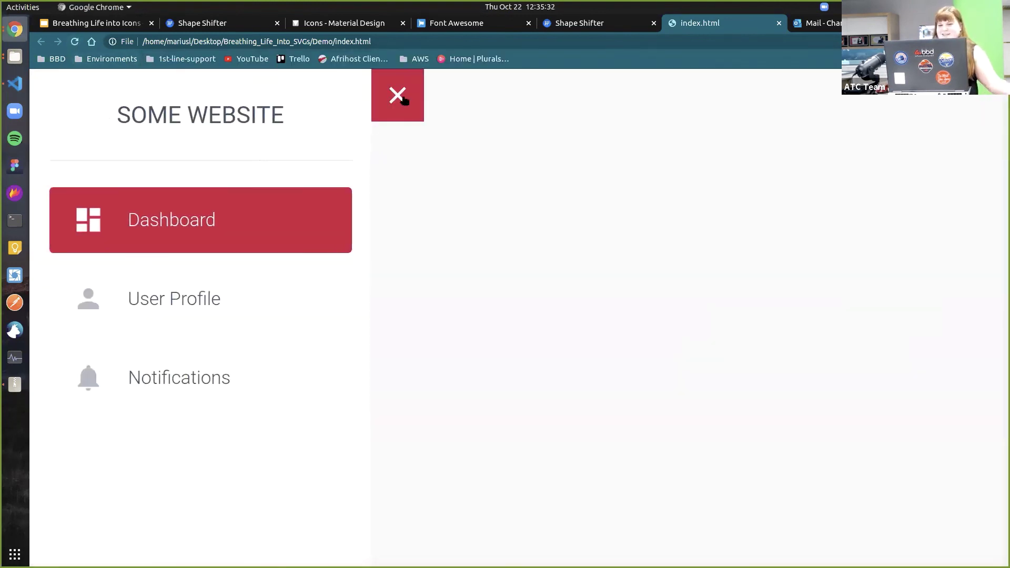
Close and reopen the sidebar twice with the nav button, watching the hamburger-to-X animation
click(406, 98)
click(68, 104)
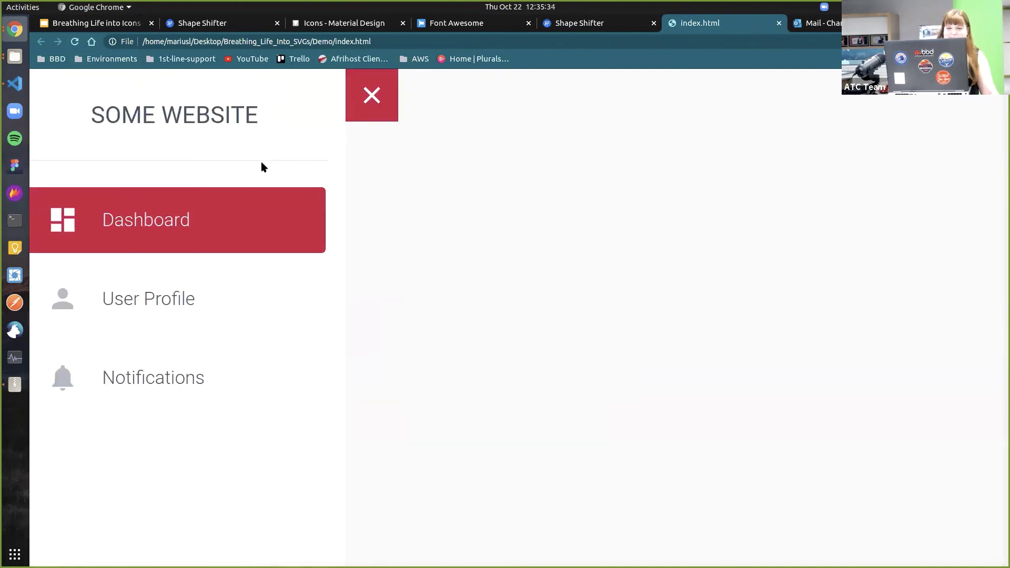
click(402, 113)
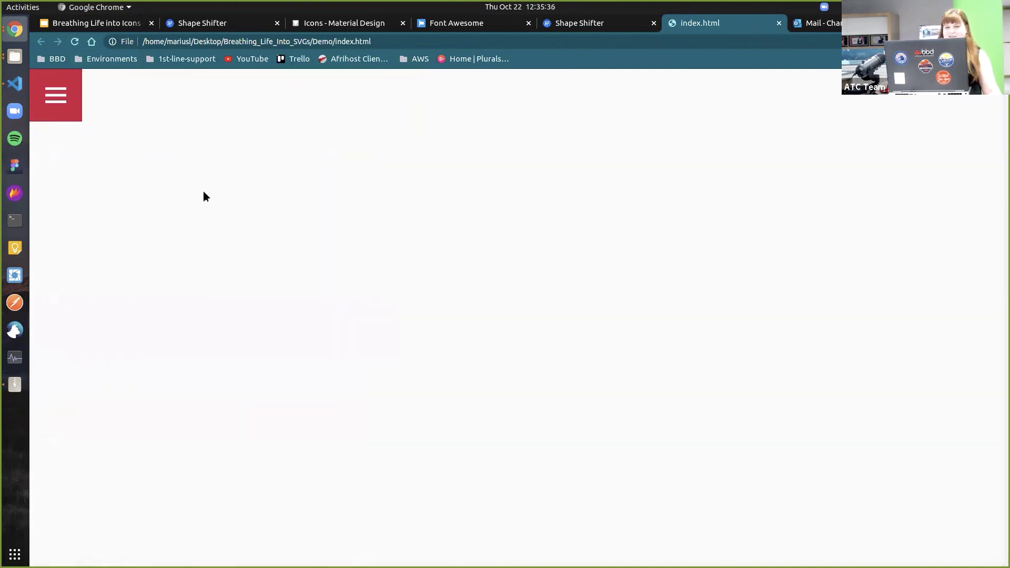
click(55, 112)
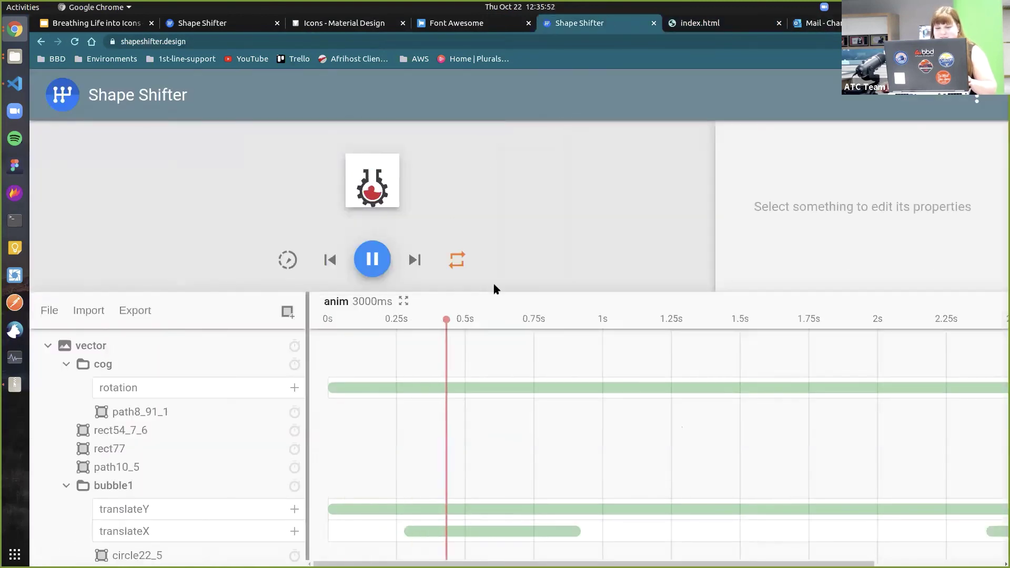
Enlarge the Shape Shifter preview area and bring up File > Open to browse saved projects
drag(493, 293, 498, 386)
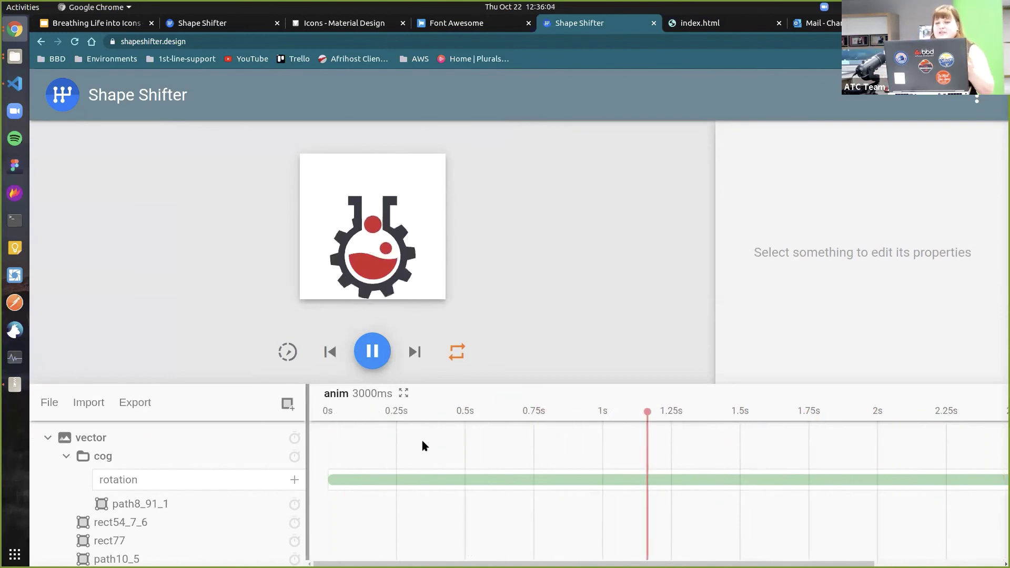
click(363, 23)
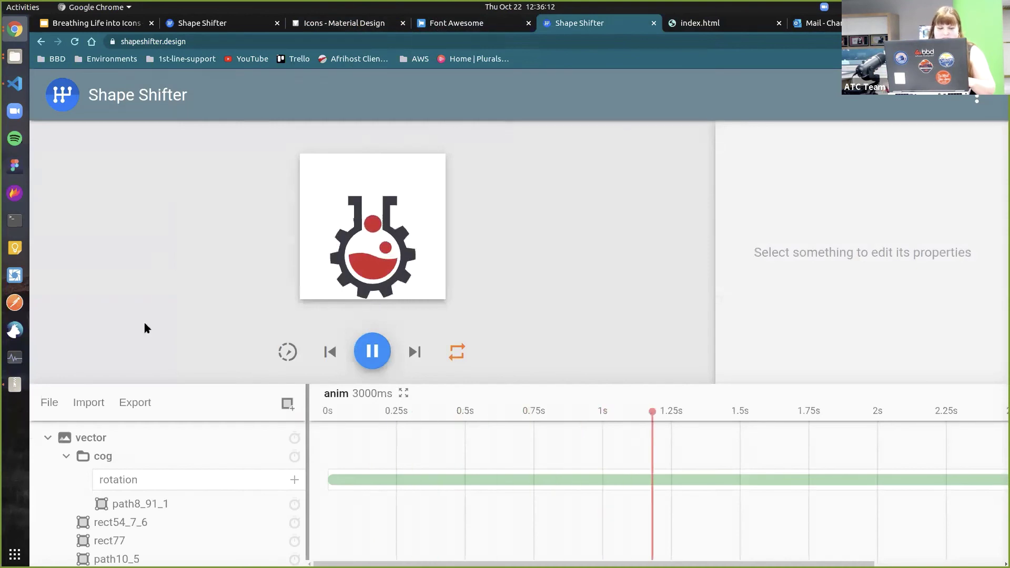
click(49, 403)
click(83, 266)
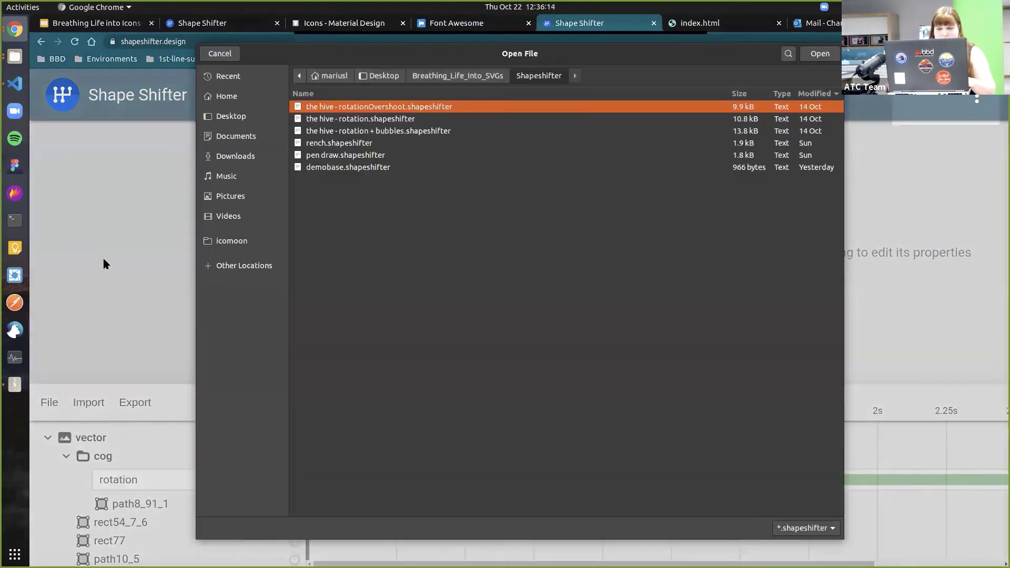
Open pen draw.shapeshifter and play its pencil animation, then replay it in slow motion
double_click(348, 154)
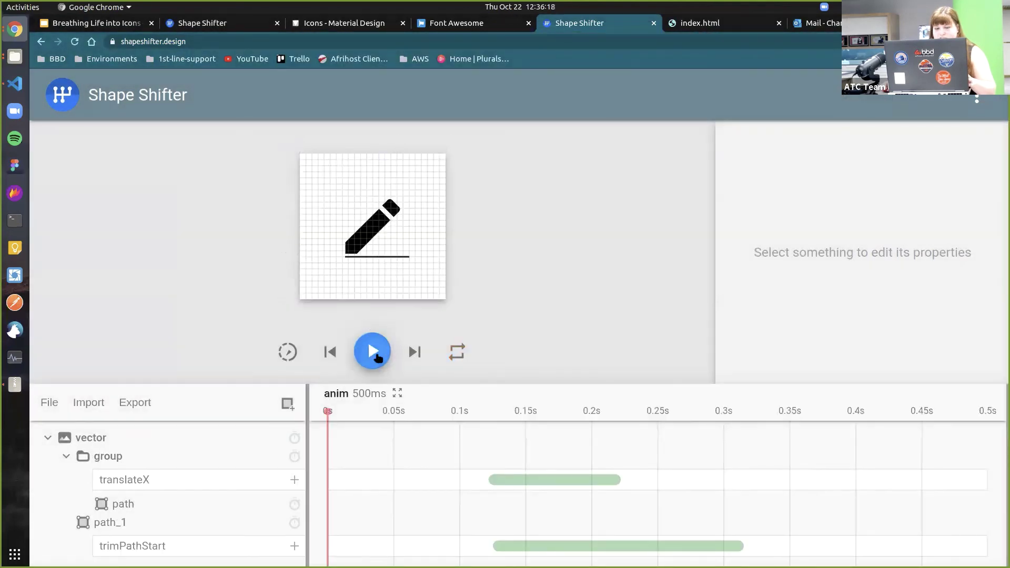
click(376, 357)
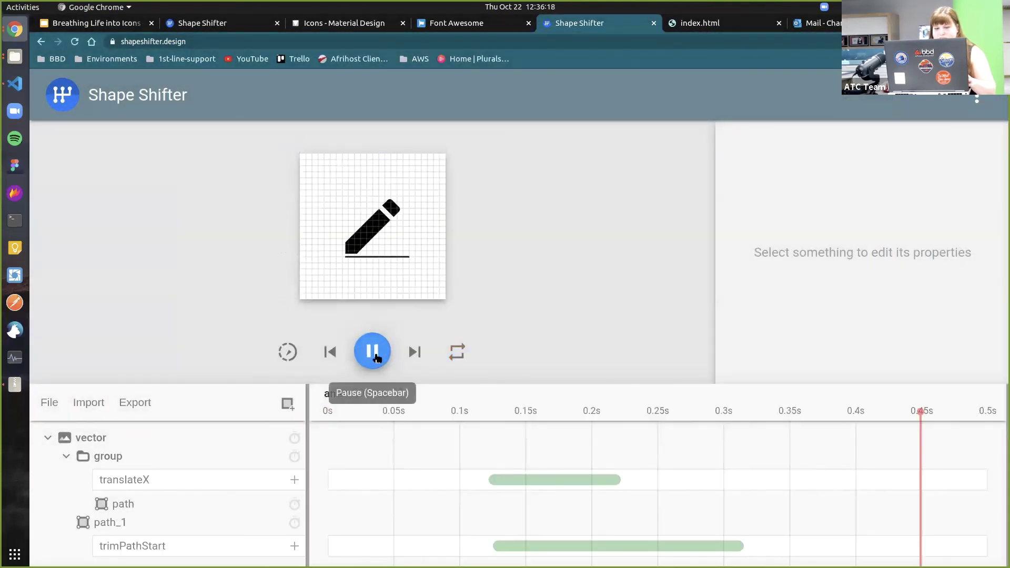
click(288, 352)
click(377, 358)
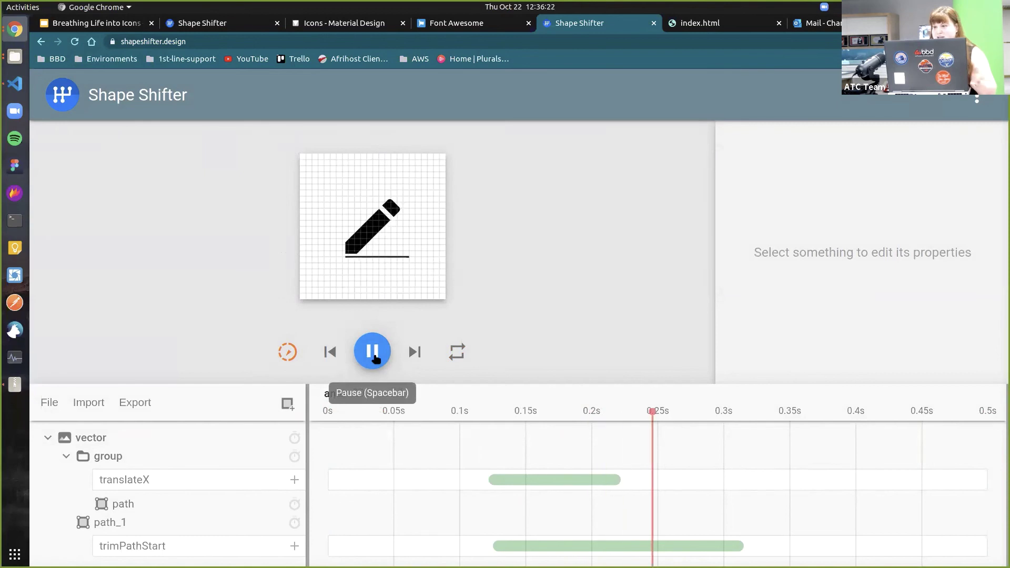
Open rench.shapeshifter and play the wrench rotation animation in slow motion
click(50, 403)
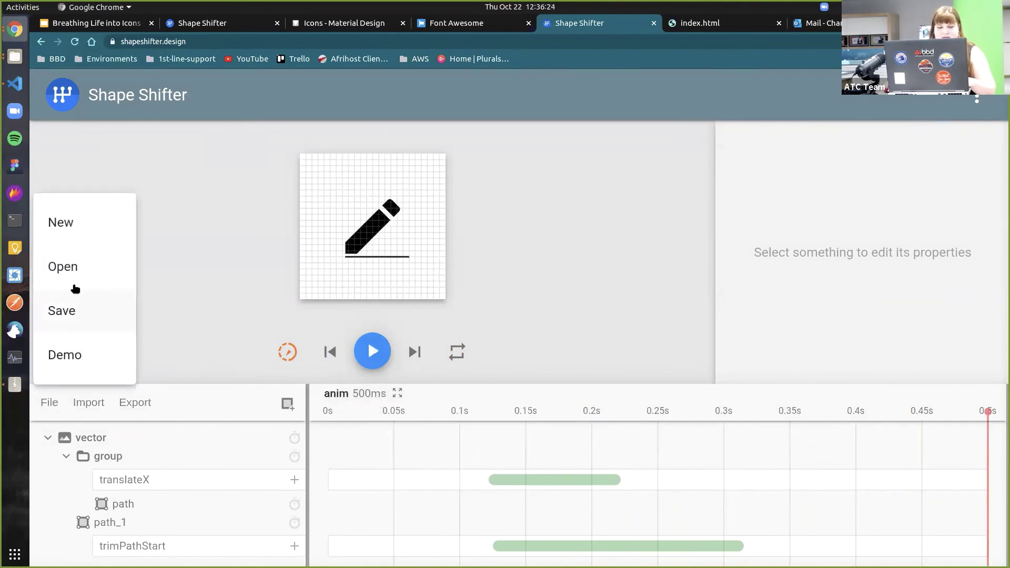
click(73, 265)
click(334, 145)
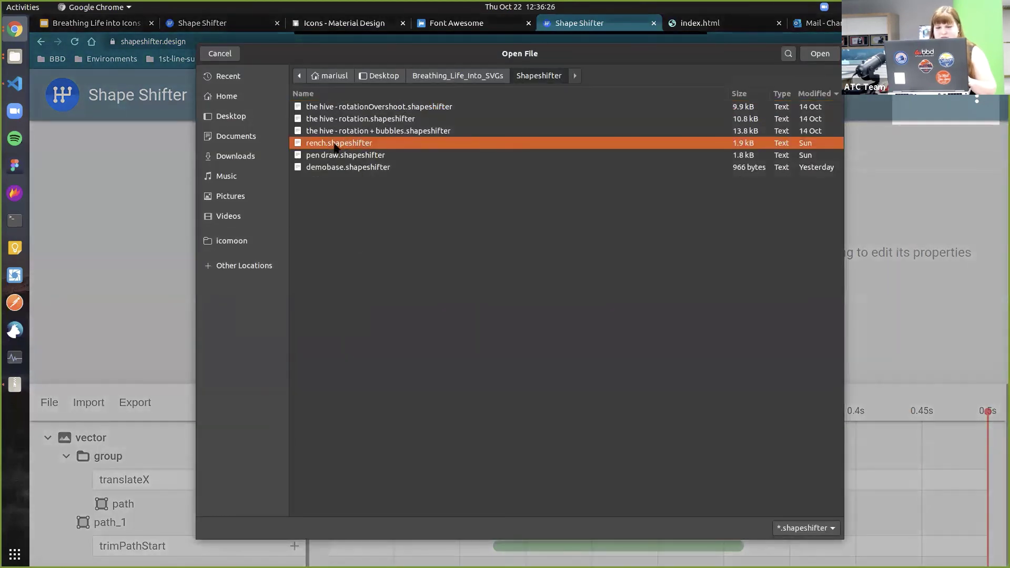
double_click(334, 144)
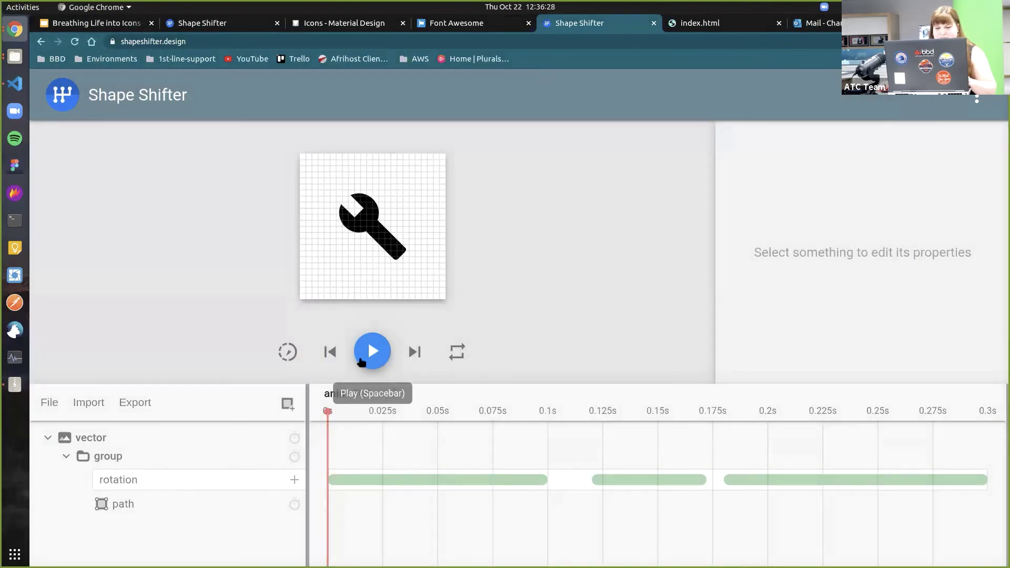
click(281, 352)
click(363, 358)
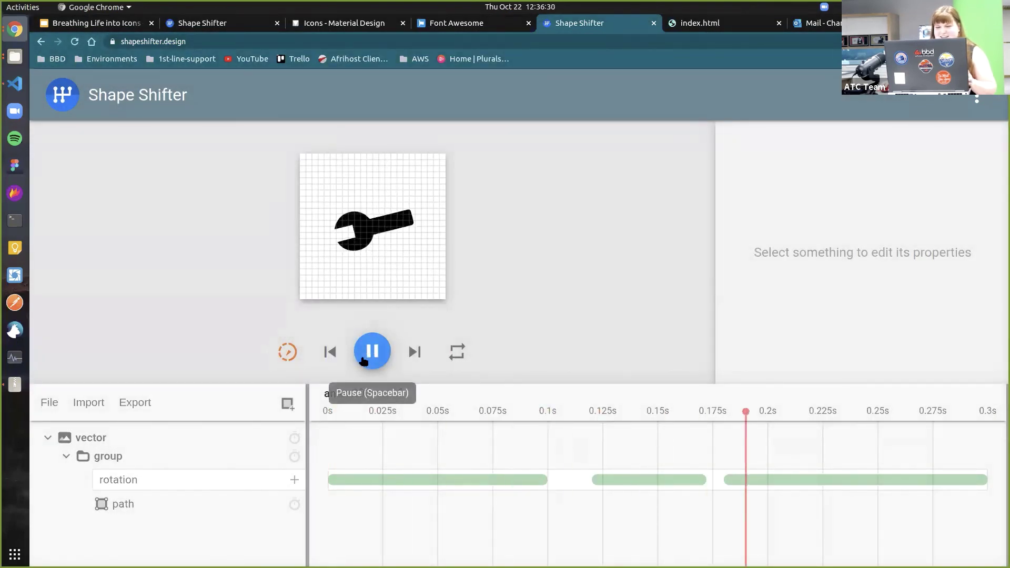